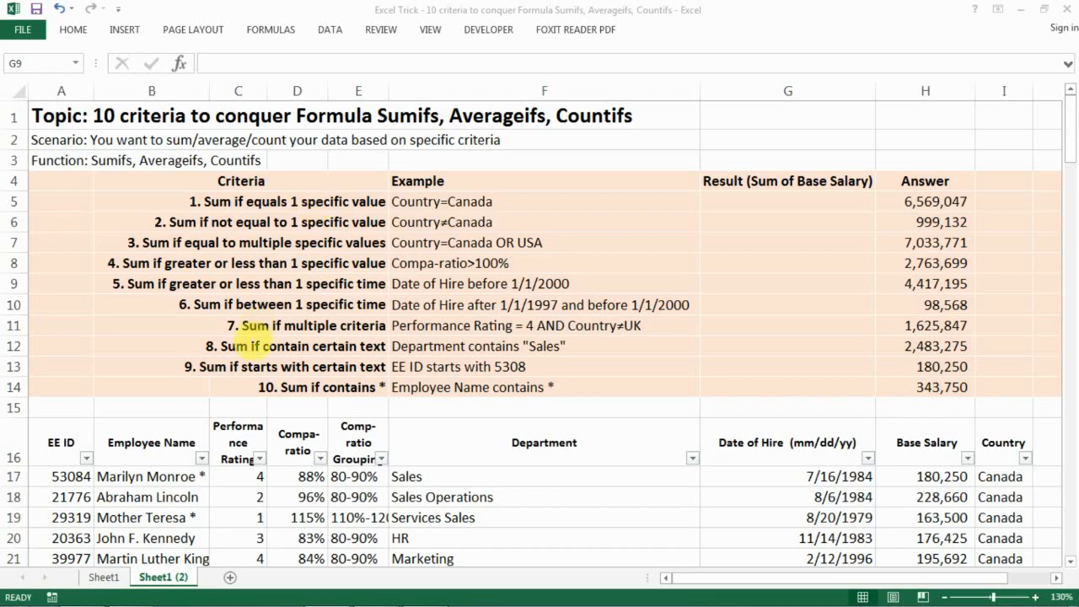
Examine the extent of the employee table from the EE ID header down to its last row.
left_click(62, 437)
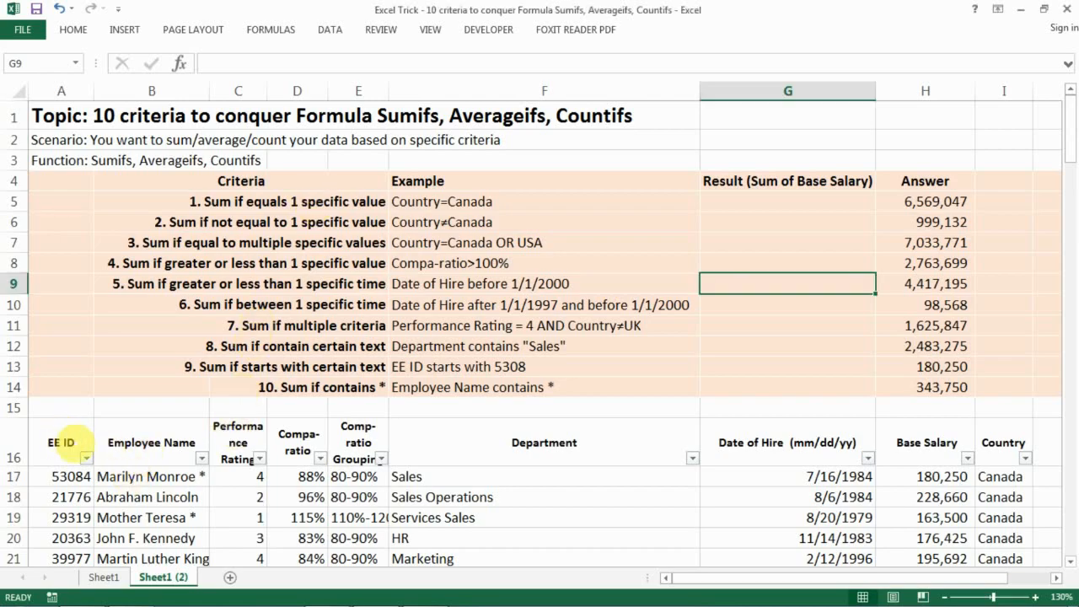
left_click(63, 453)
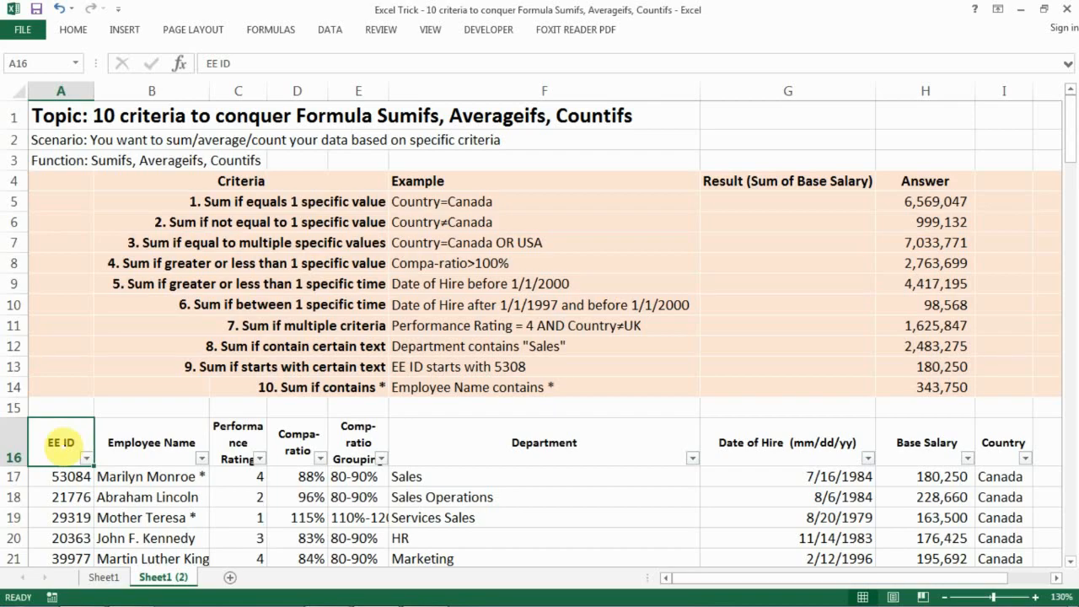
left_click_drag(61, 452, 852, 553)
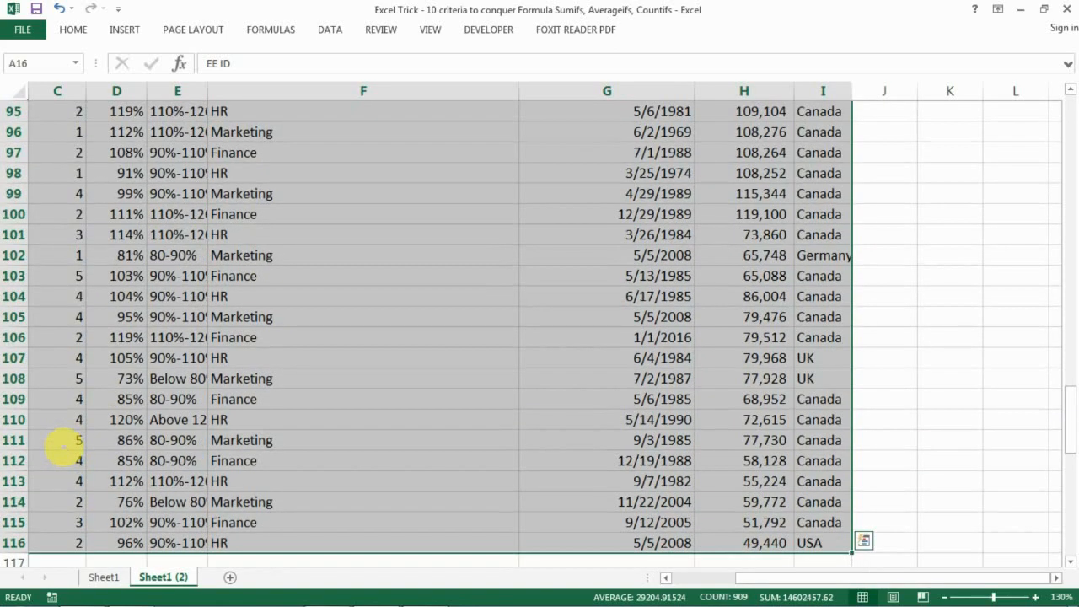
key("Up")
key("Down")
key("Down")
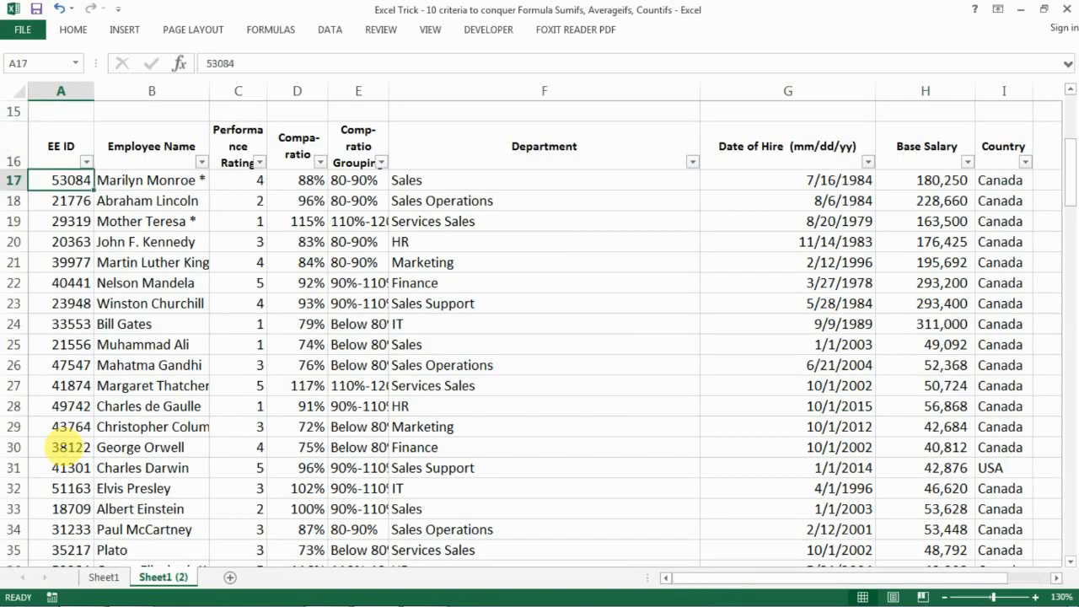
Go through the table's column headers in row 16 one by one up to Country.
key("Right")
key("Up")
key("Right")
key("Right")
key("Right")
key("Right")
key("Right")
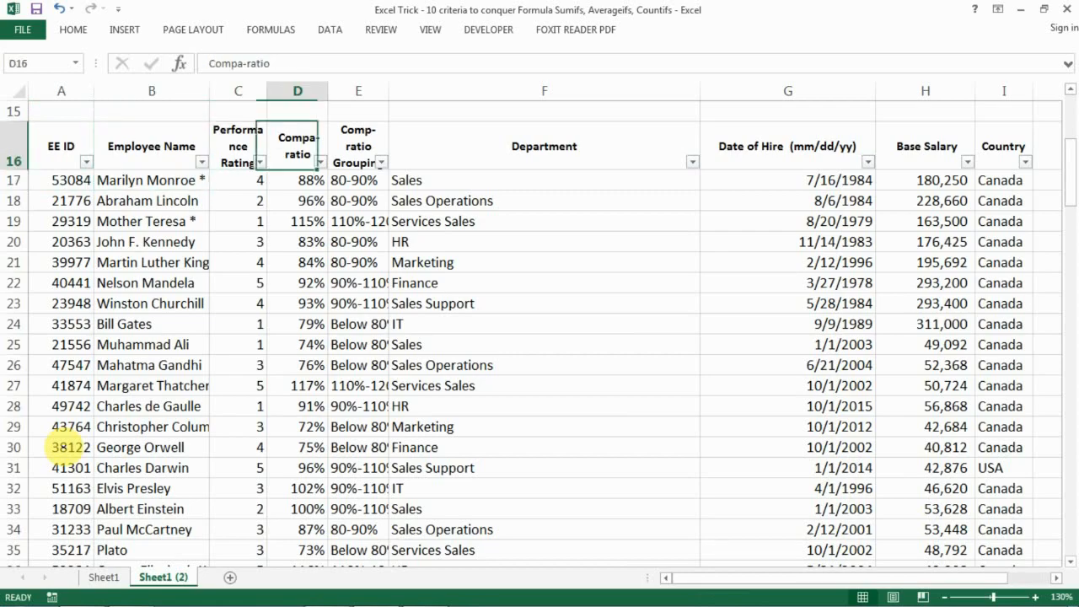
key("Right")
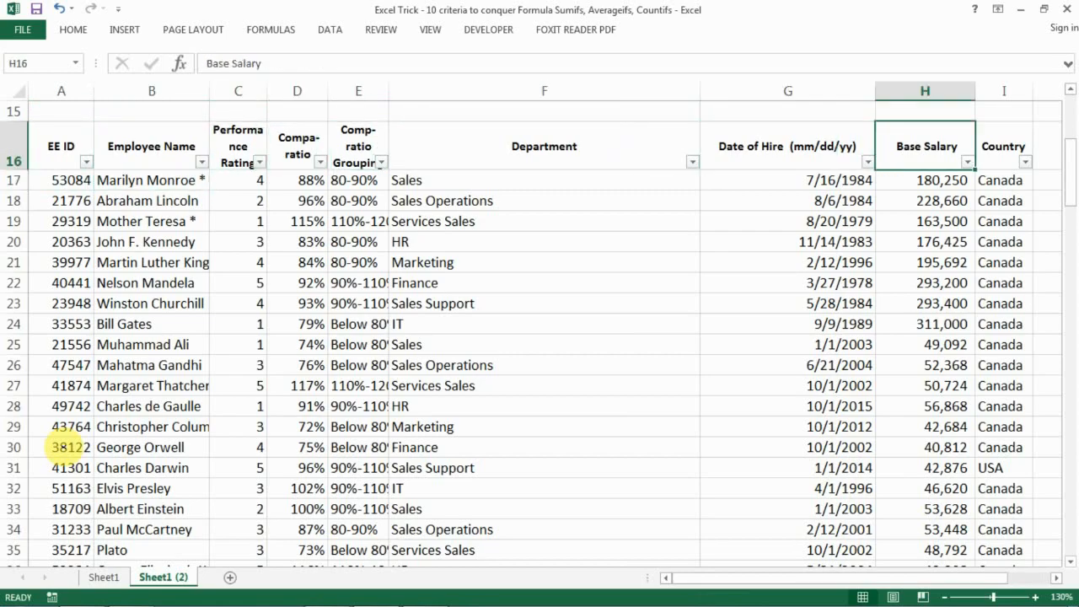
key("Right")
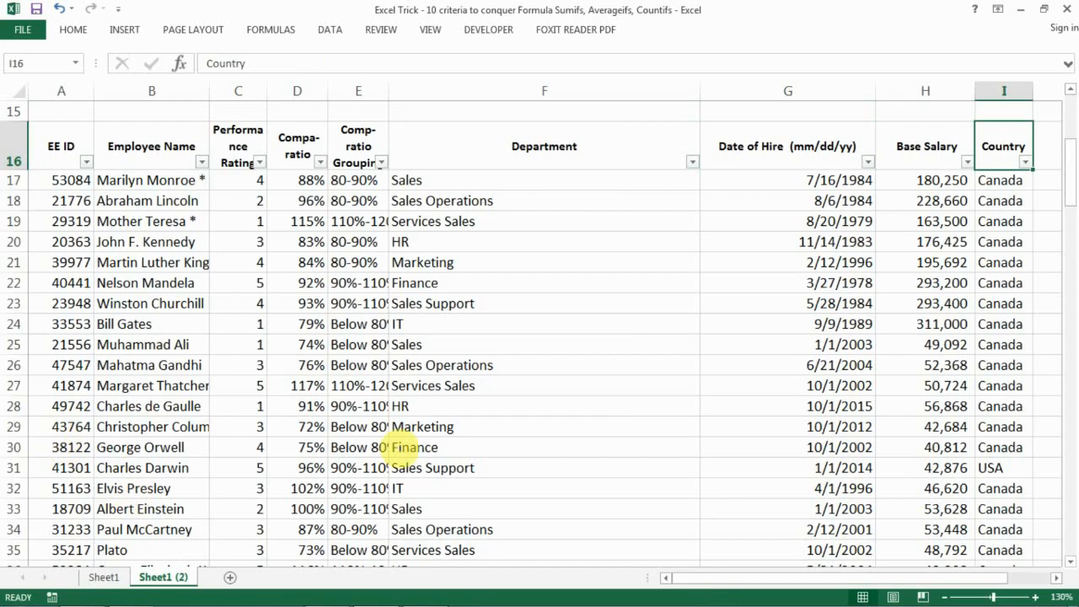
Inspect the values offered by the Country column's filter without applying any filter.
left_click(1024, 161)
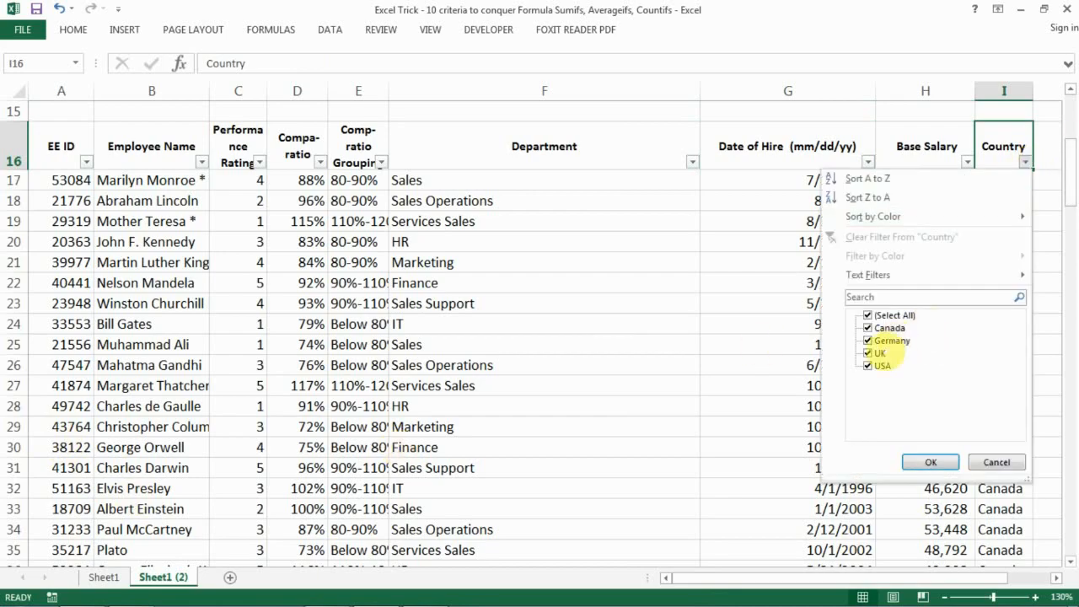
left_click(925, 145)
scroll(925, 152, "up", 5)
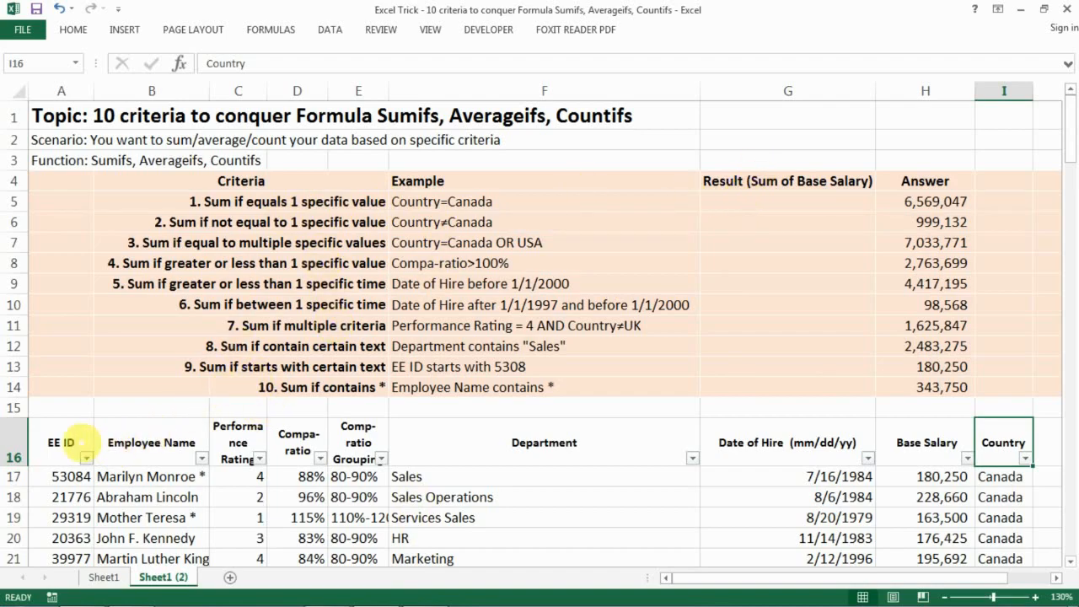
Select the whole employee table including its header row, from A16 to I116.
left_click(75, 445)
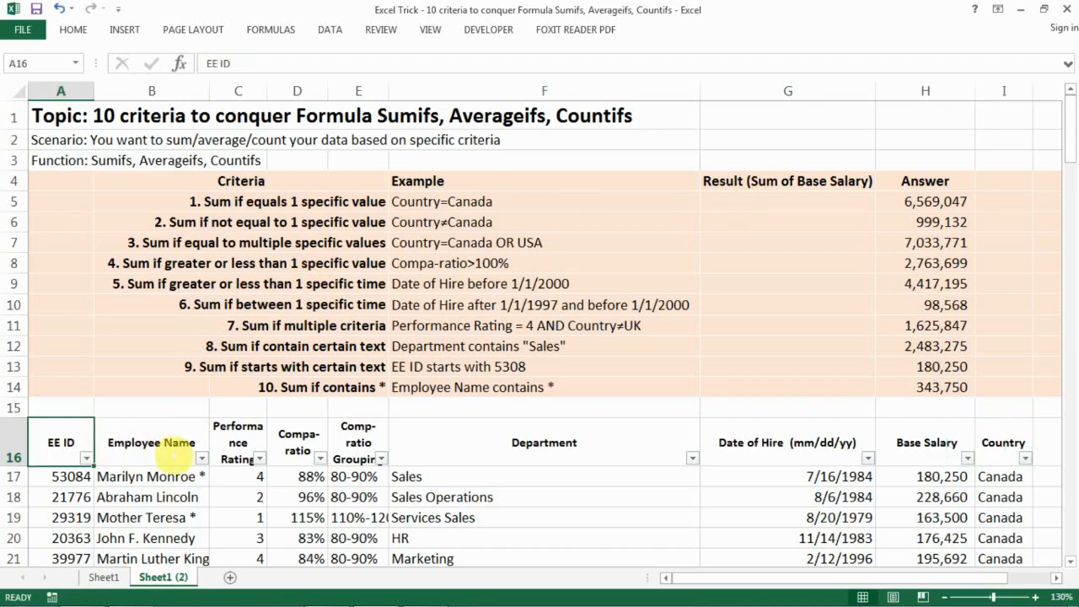
key("shift+Right")
key("shift+Right")
key("shift+Right")
key("shift+Right")
key("shift+Right")
key("shift+Right")
key("shift+Right")
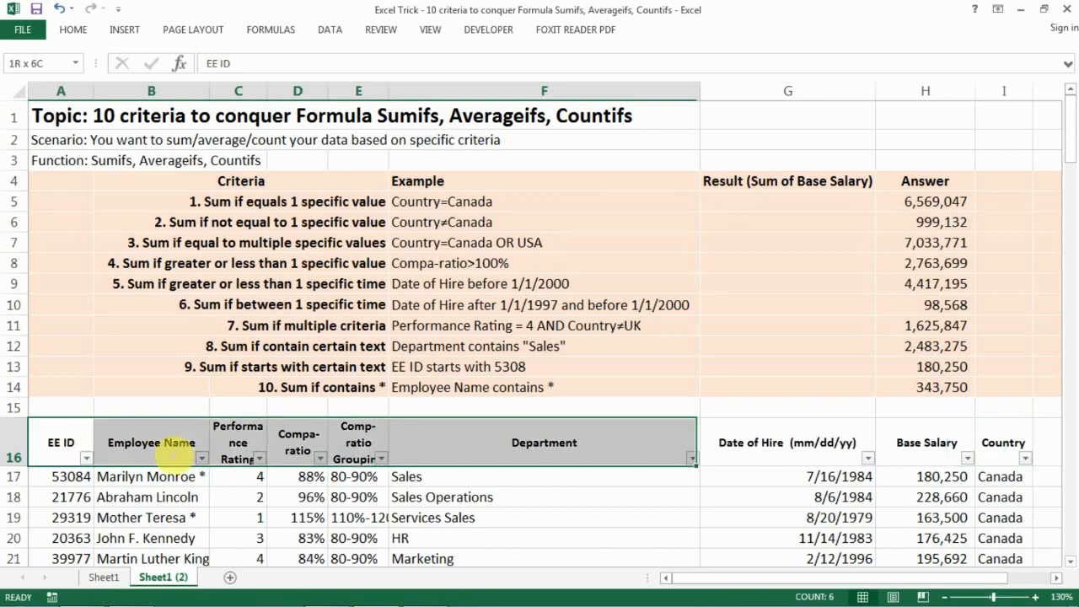
key("shift+Right")
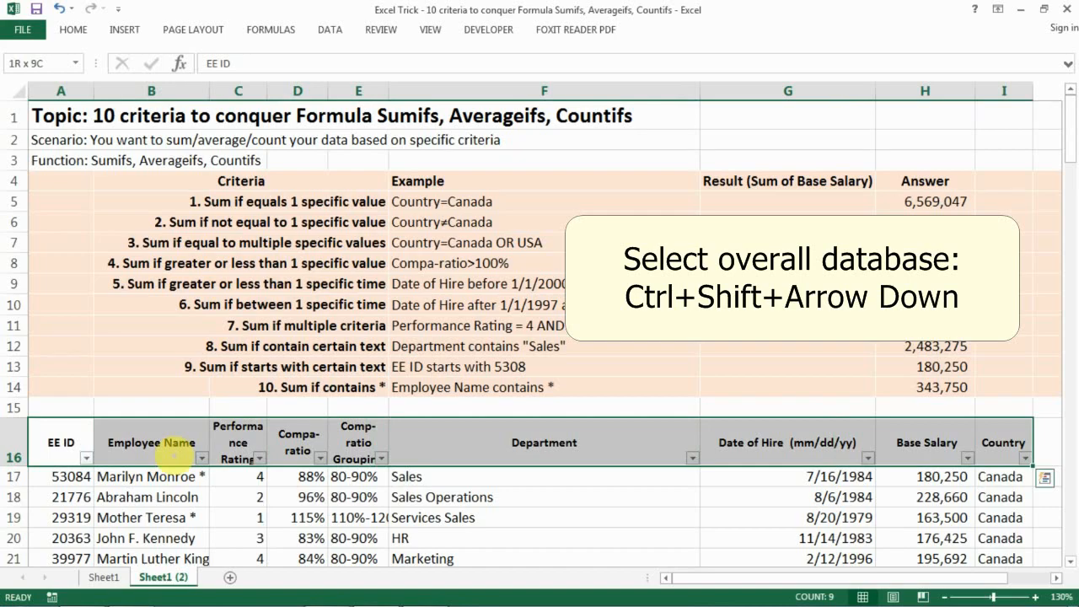
key("ctrl+shift+Down")
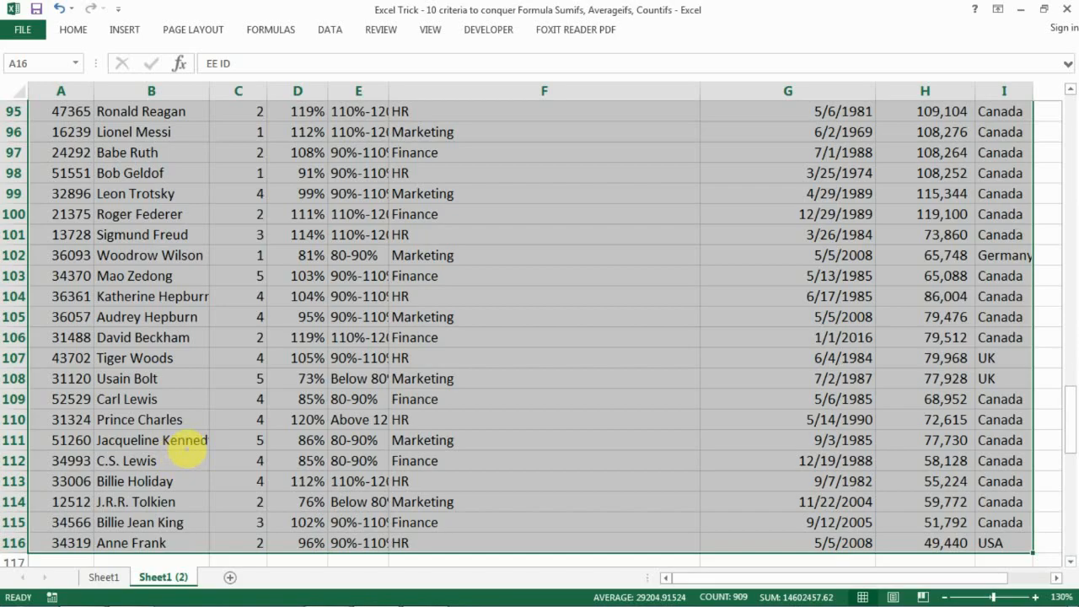
scroll(187, 452, "up", 20)
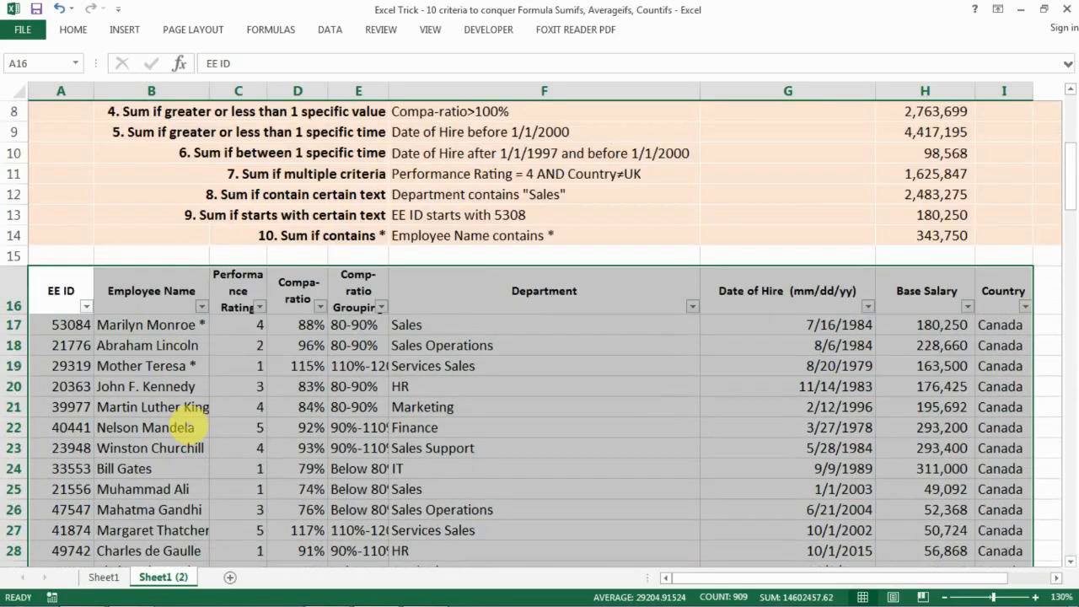
scroll(187, 426, "up", 3)
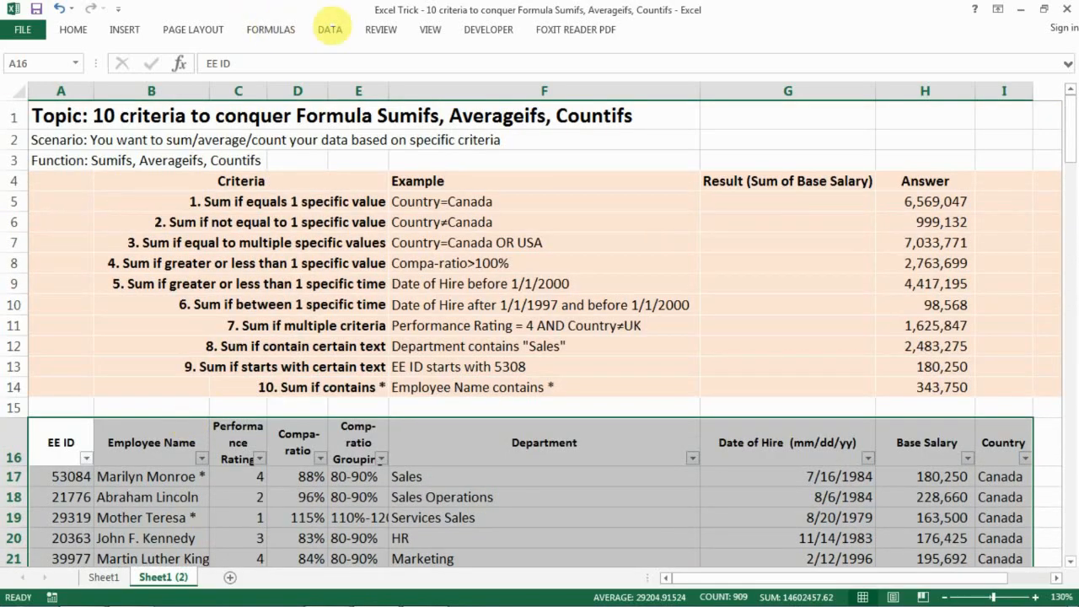
Create named ranges from the selected table, taking the names from the top row only.
left_click(330, 29)
left_click(270, 30)
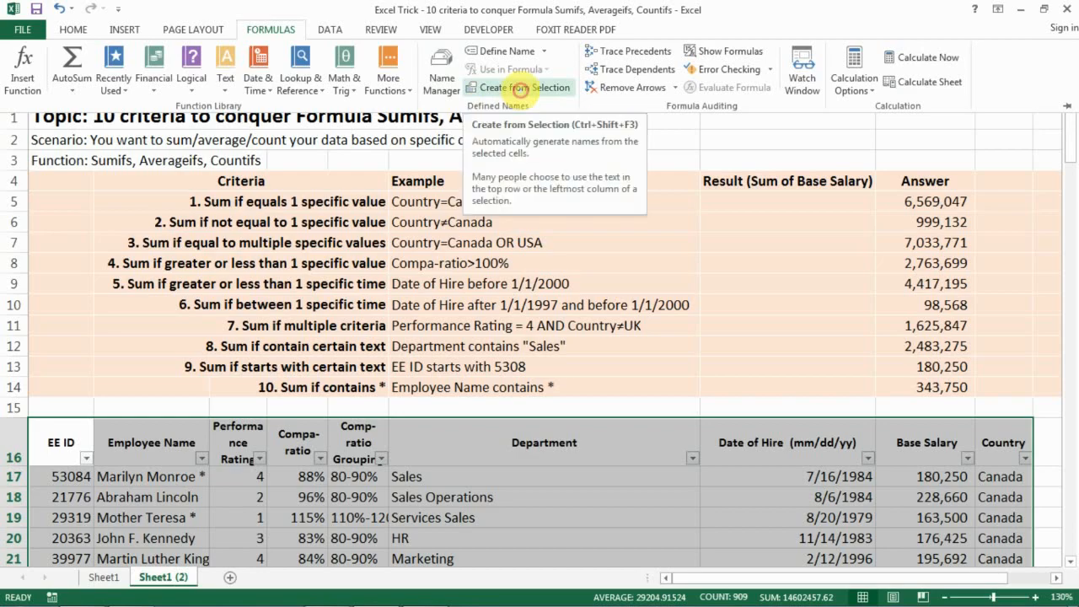
left_click(517, 87)
left_click(269, 242)
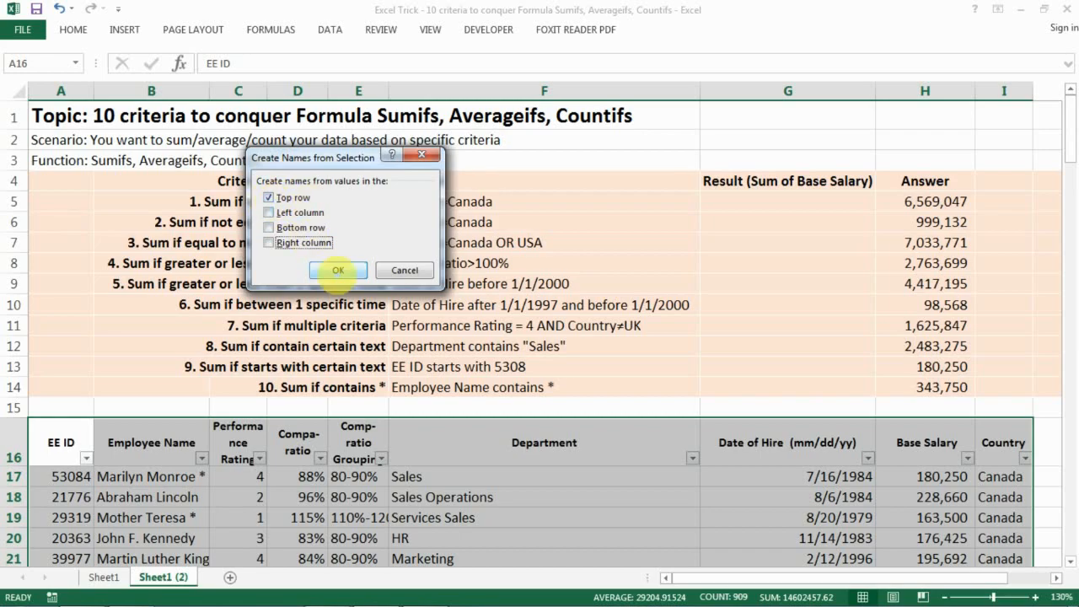
left_click(339, 270)
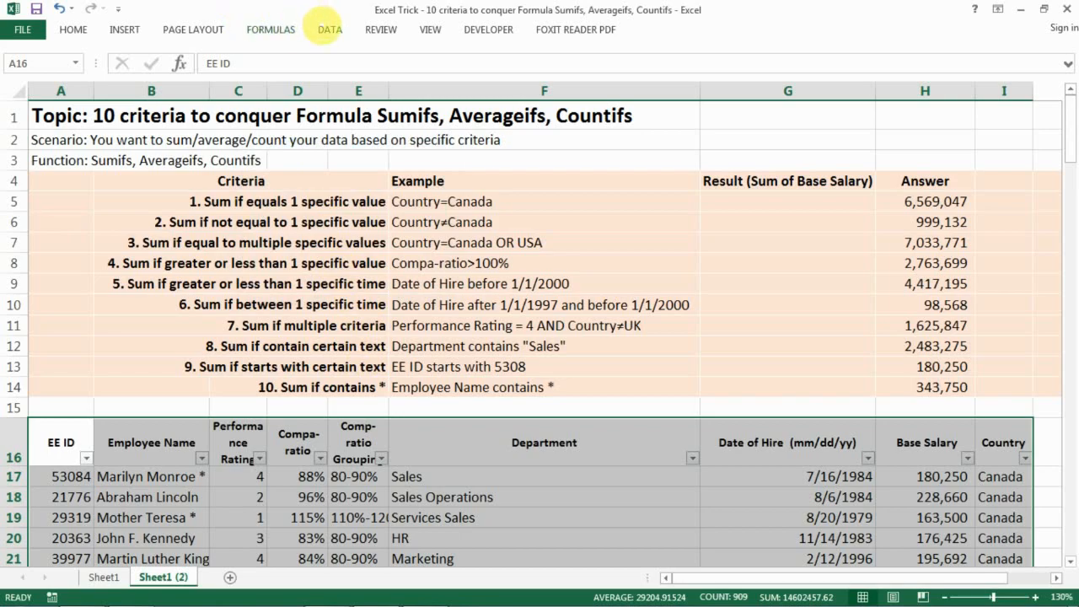
Review the workbook's named ranges in the Name Manager, with the Name column widened to read them in full.
left_click(329, 29)
left_click(271, 30)
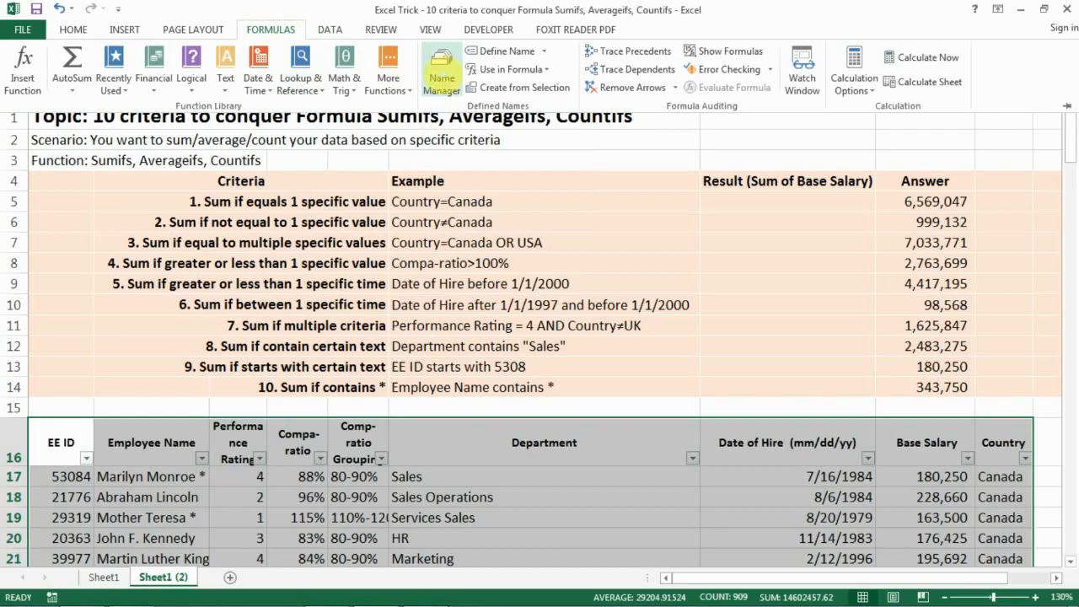
left_click(442, 68)
left_click_drag(226, 107, 256, 107)
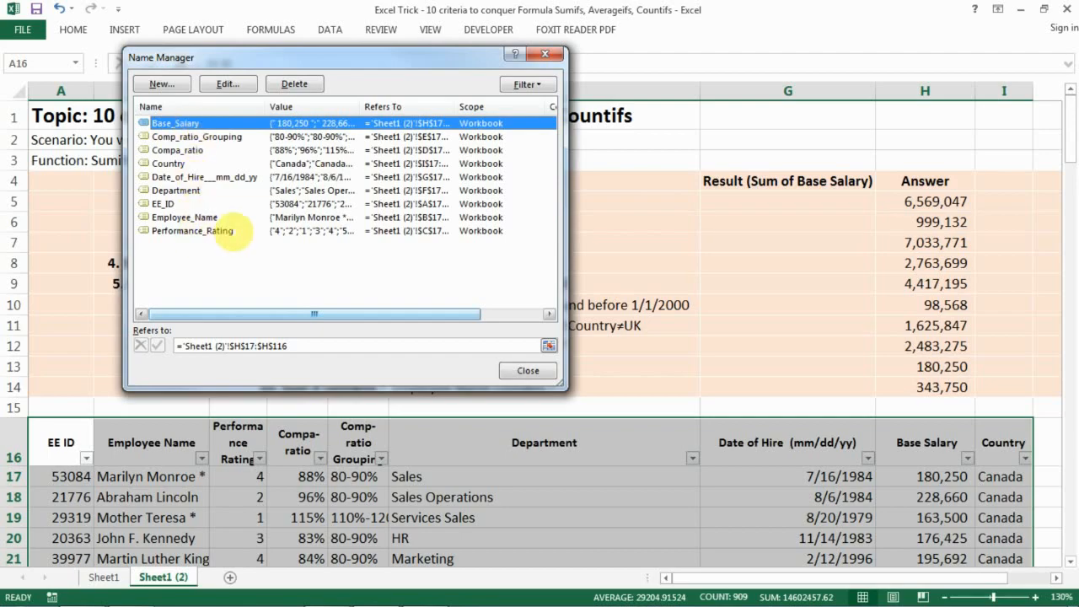
left_click(528, 371)
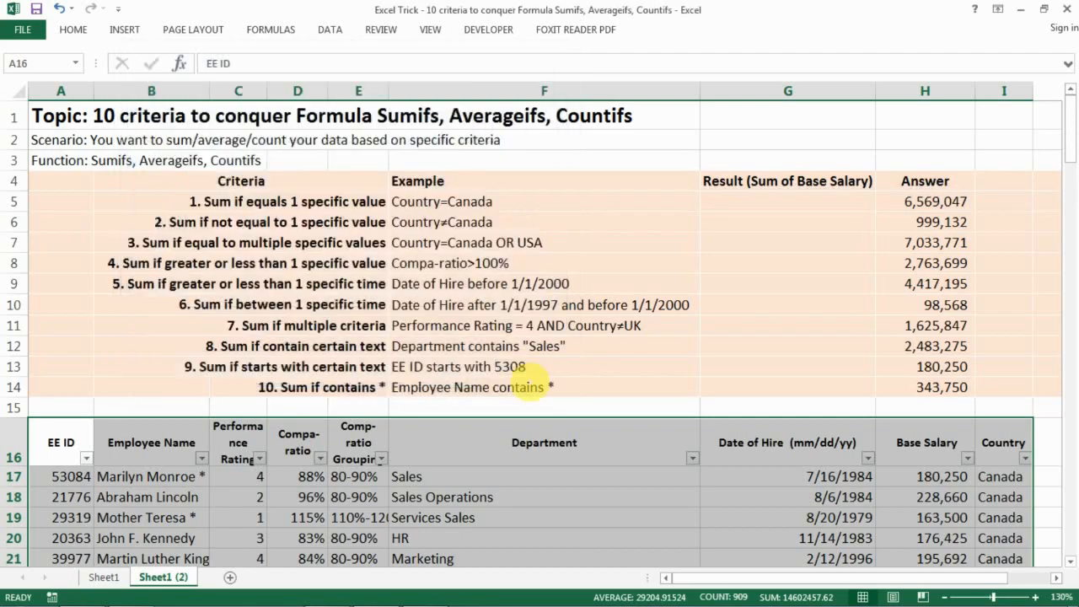
Start a SUMIFS formula in G5, the result cell for the first criterion, Country=Canada.
left_click(762, 201)
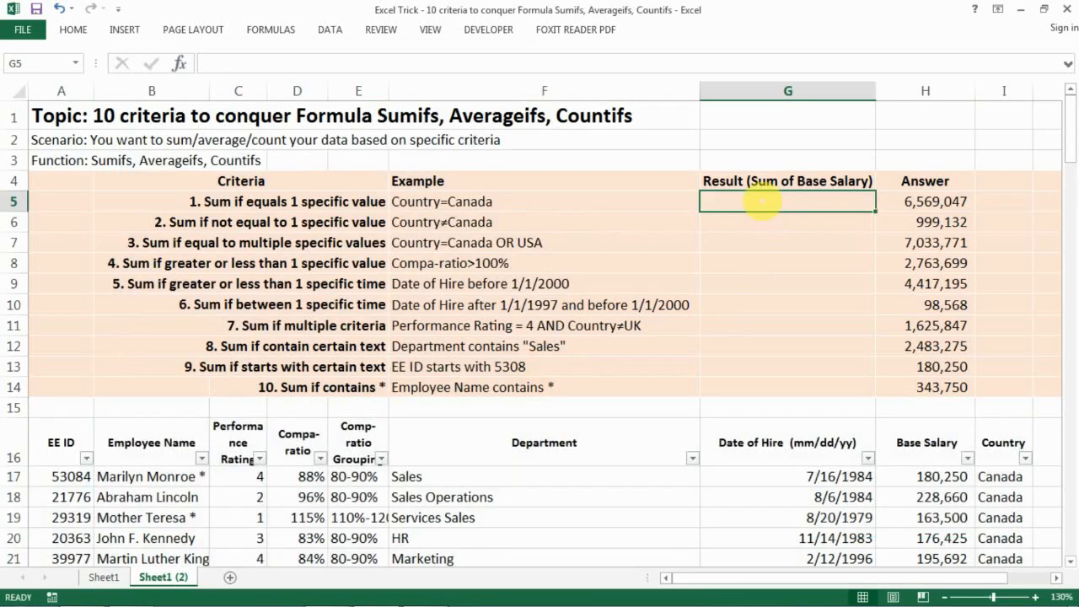
key("Left")
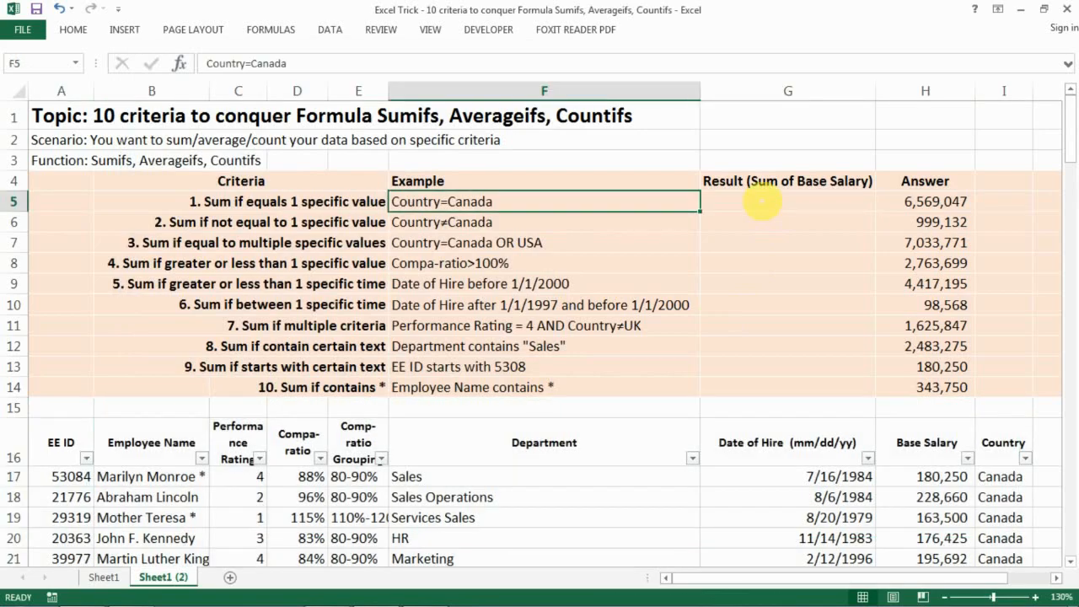
key("Left")
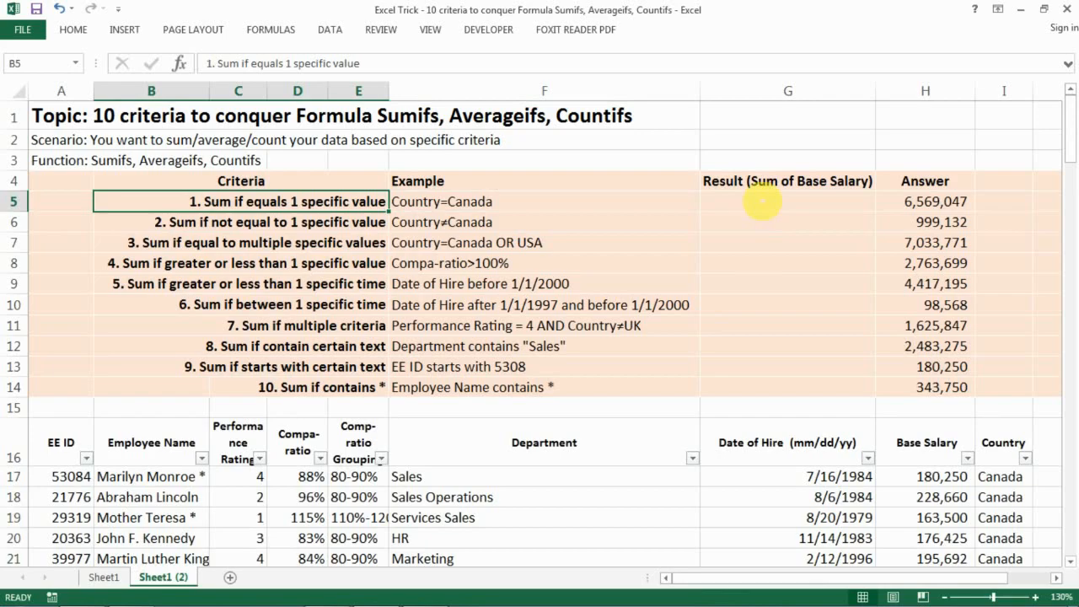
key("Right")
key("Right")
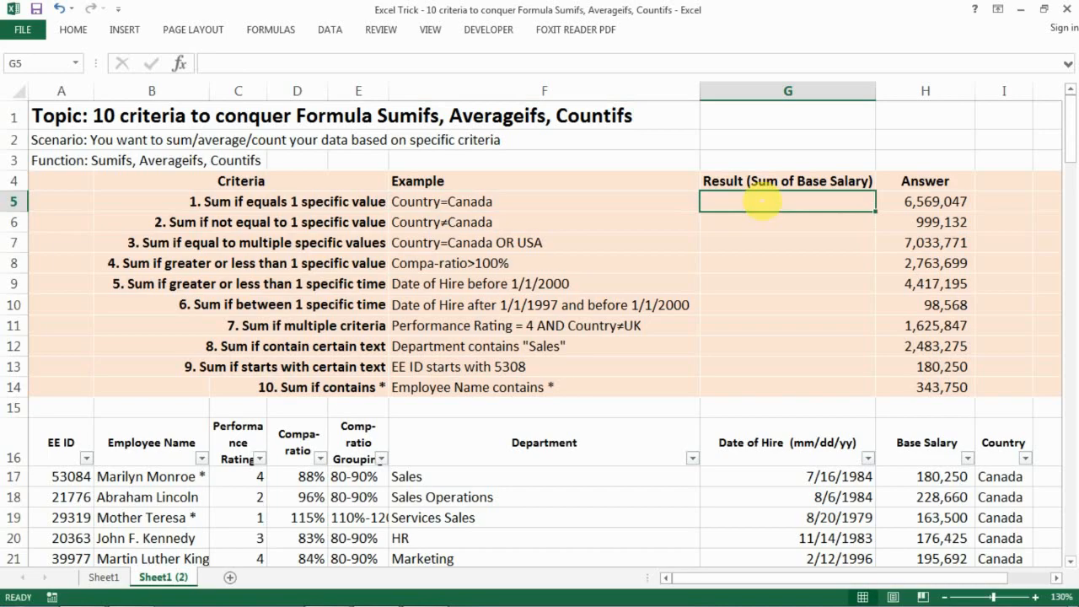
key("Left")
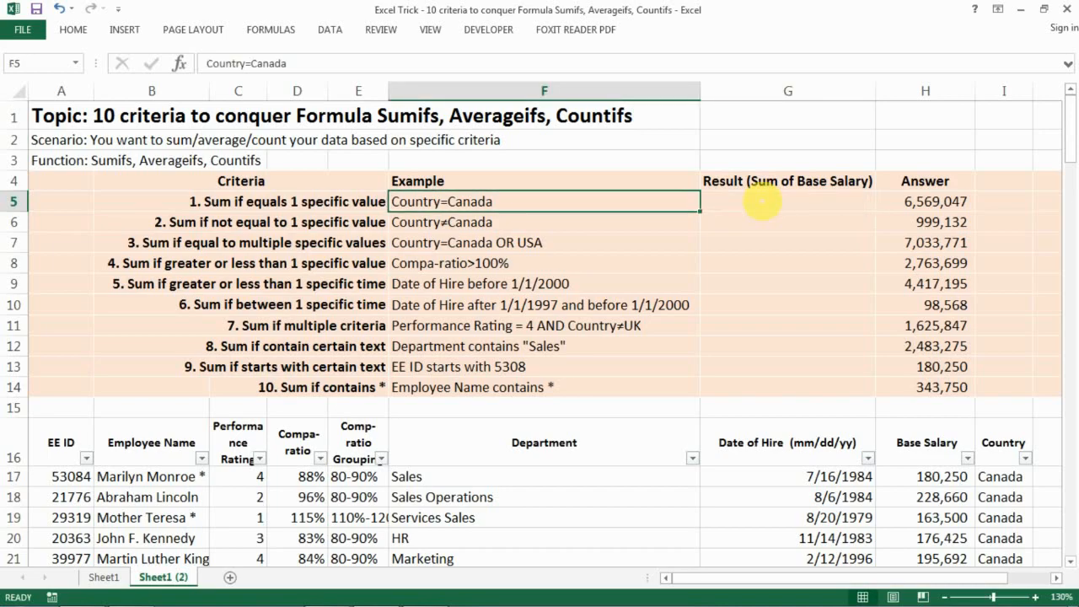
key("Right")
type("=")
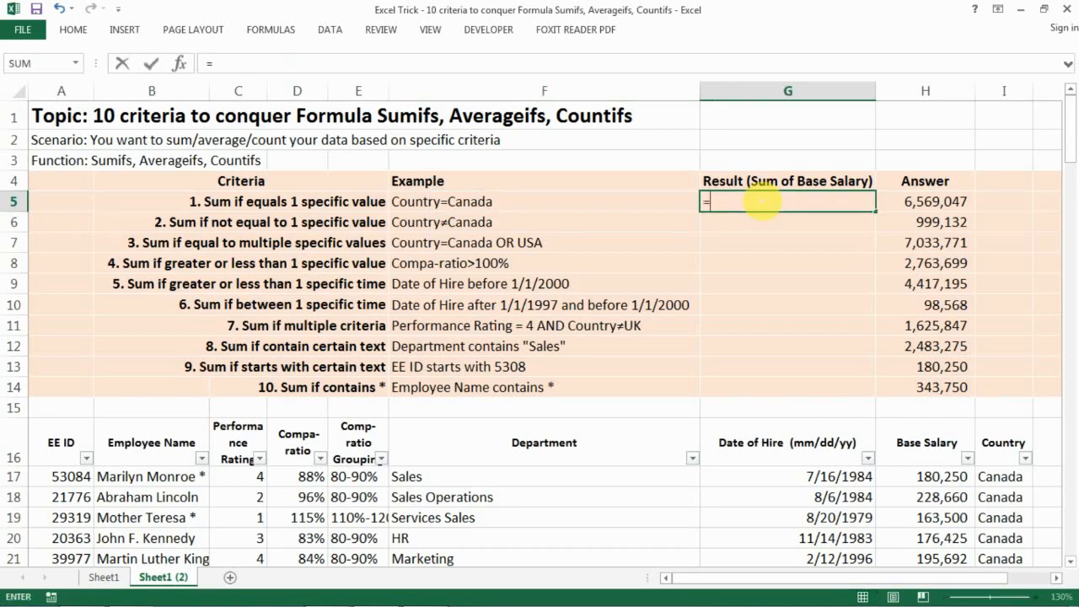
type("sumifs")
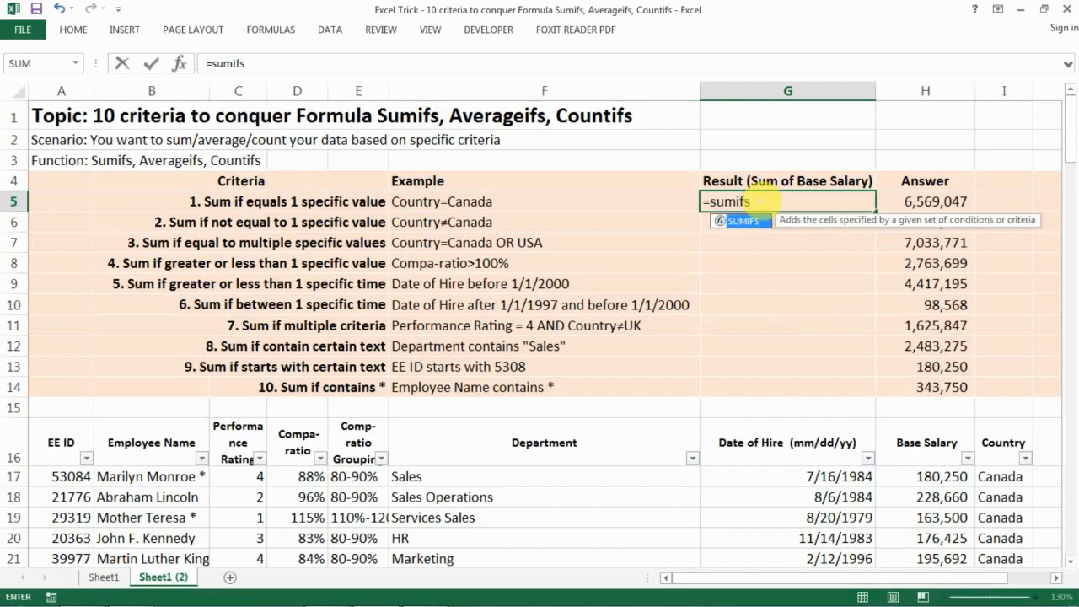
type("(")
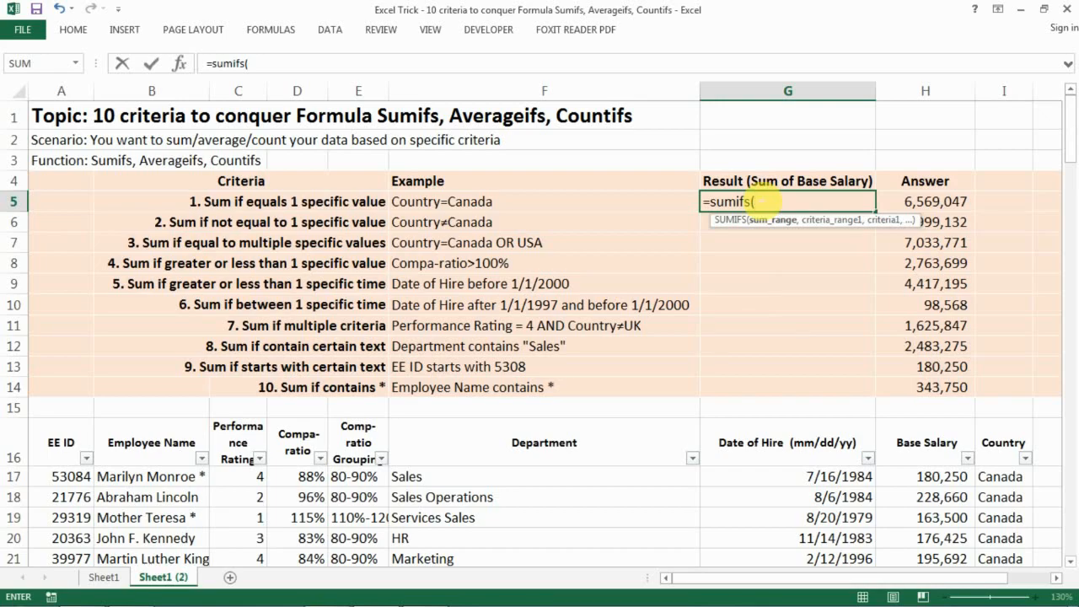
left_click_drag(922, 476, 923, 531)
left_click(293, 64)
key("BackSpace")
key("BackSpace")
key("BackSpace")
key("BackSpace")
key("BackSpace")
key("BackSpace")
key("BackSpace")
Supply the named range Base_Salary as the sum range of the SUMIFS formula in G5.
type("base")
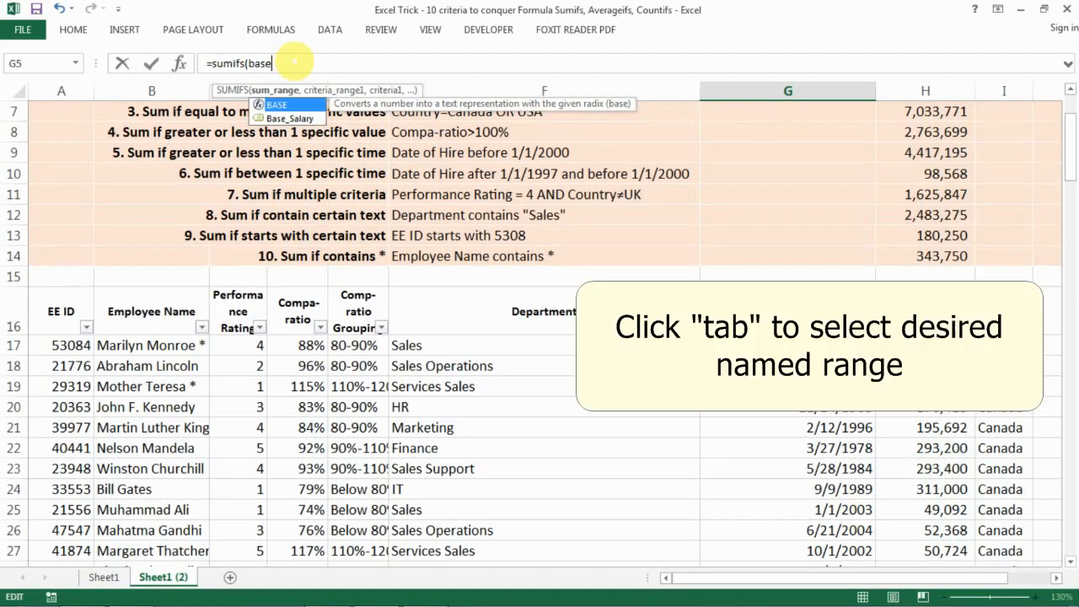
key("Down")
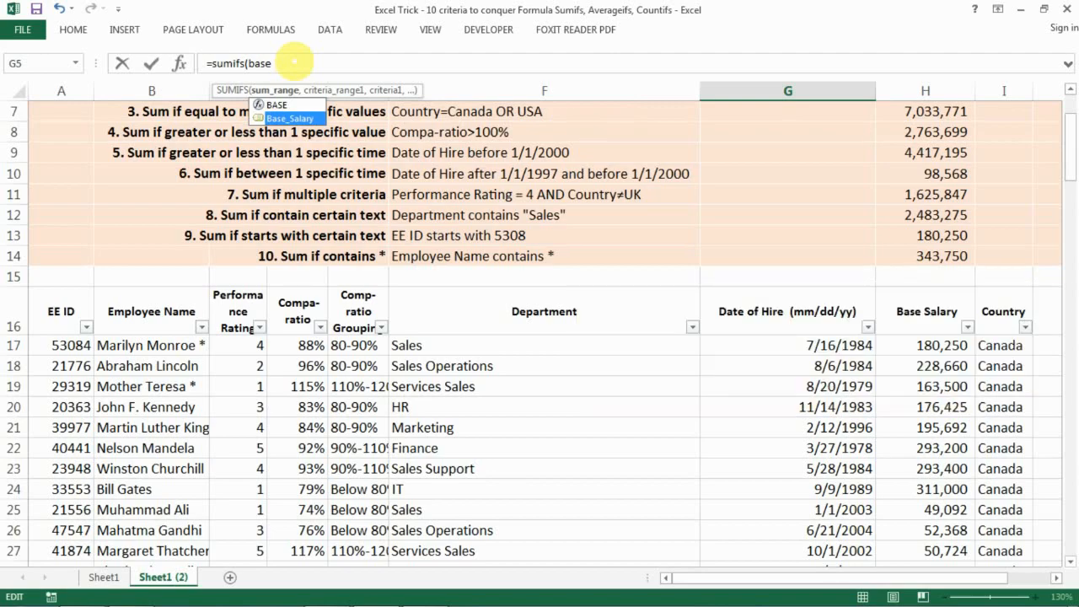
key("Tab")
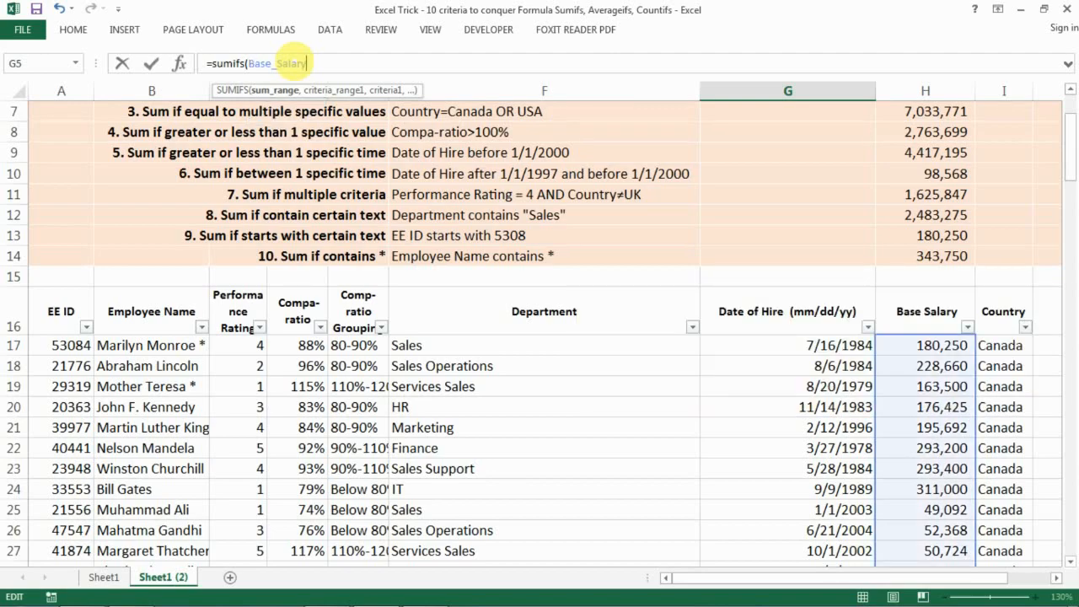
type(",")
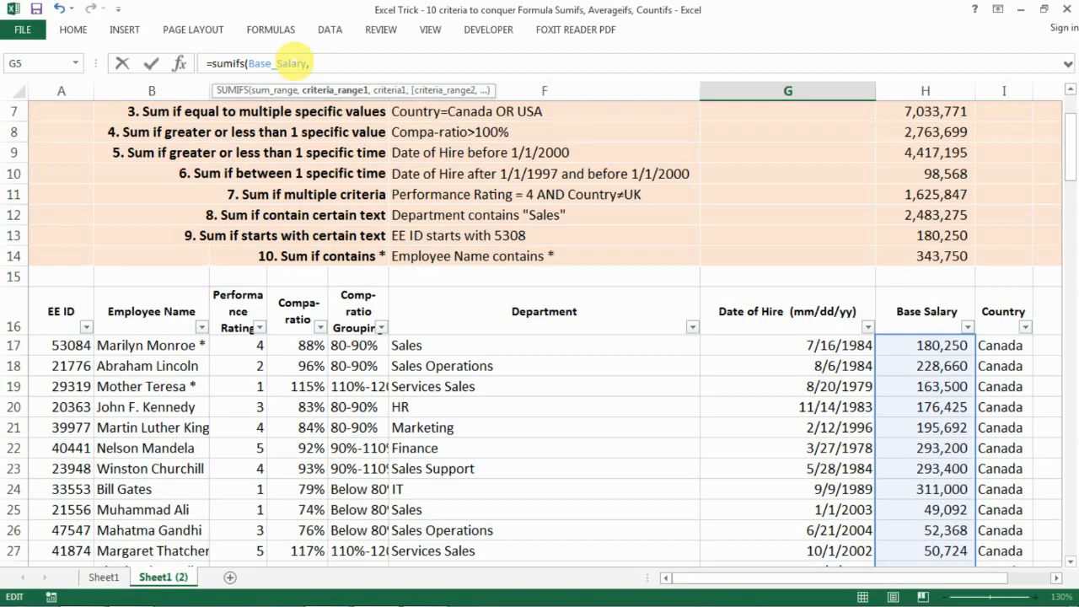
Add the named range Country as the first criteria range of the SUMIFS formula in G5.
left_click_drag(1069, 127, 1069, 106)
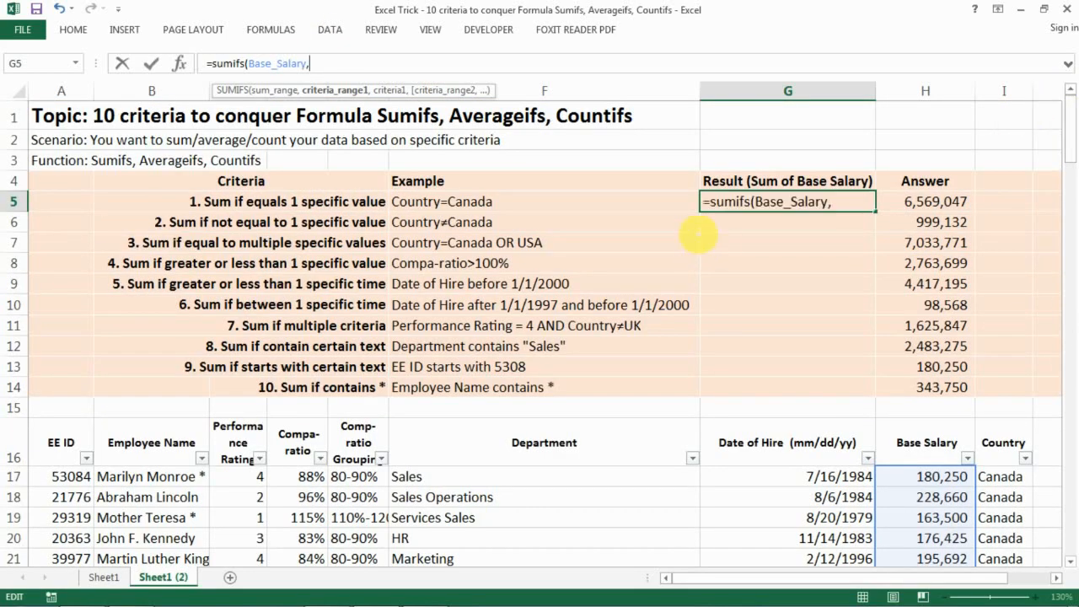
type("d")
key("BackSpace")
type("coun")
key("Down")
key("Down")
key("Down")
key("Down")
key("Down")
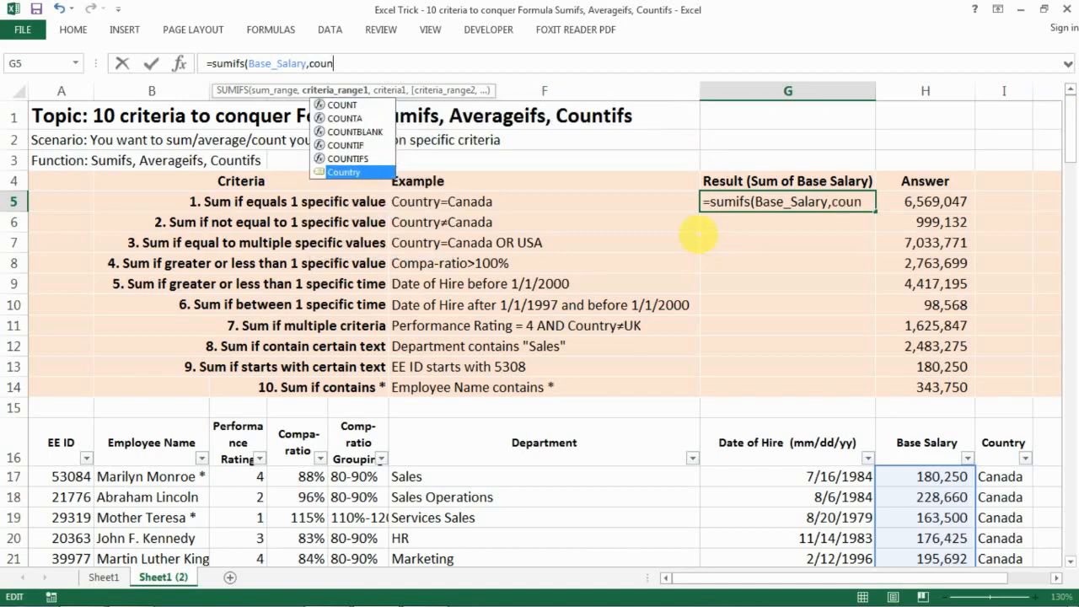
key("Tab")
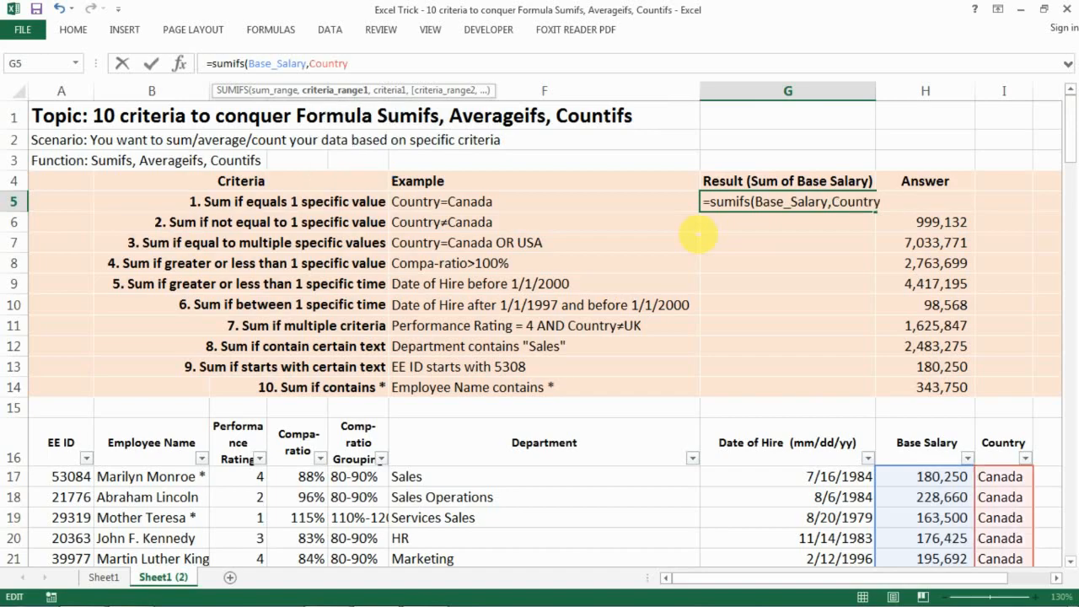
type(",")
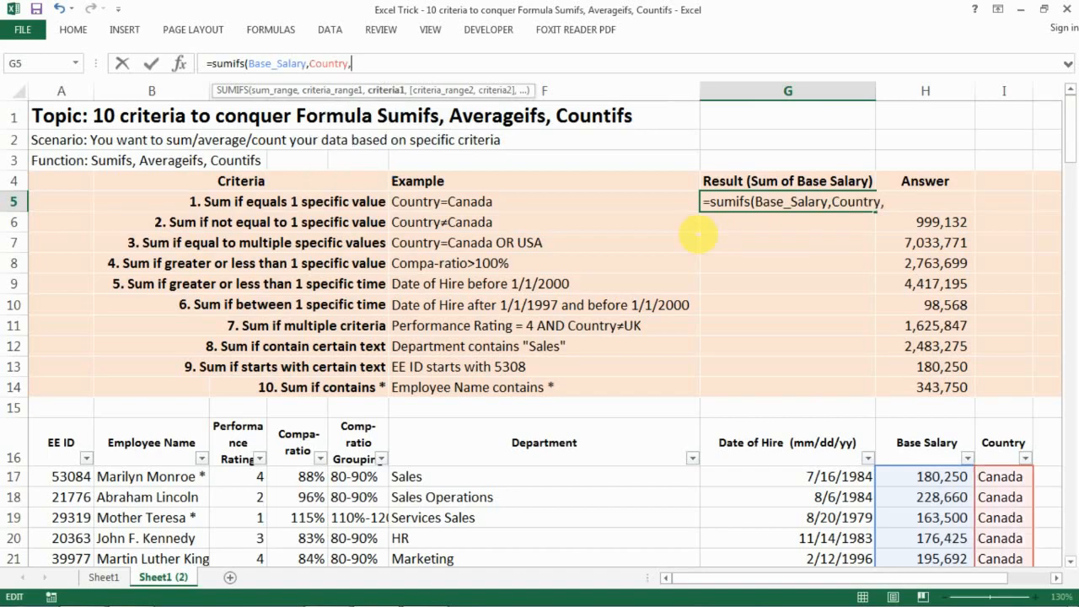
Complete the G5 formula with the criterion "Canada" and compare its result with the adjacent answer.
type("\"Canada")
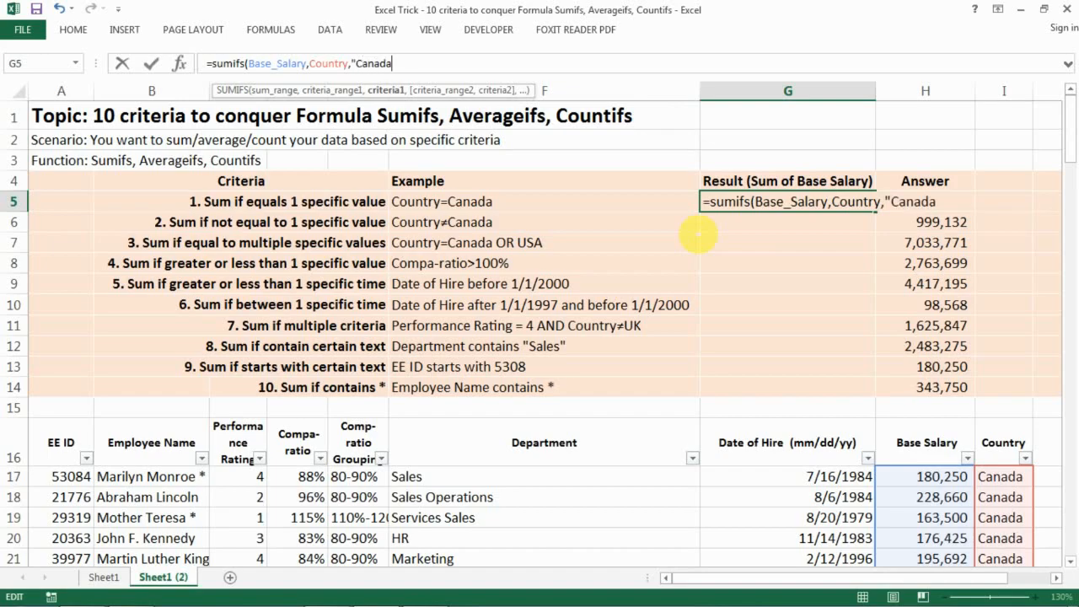
type("\")")
key("Return")
key("Up")
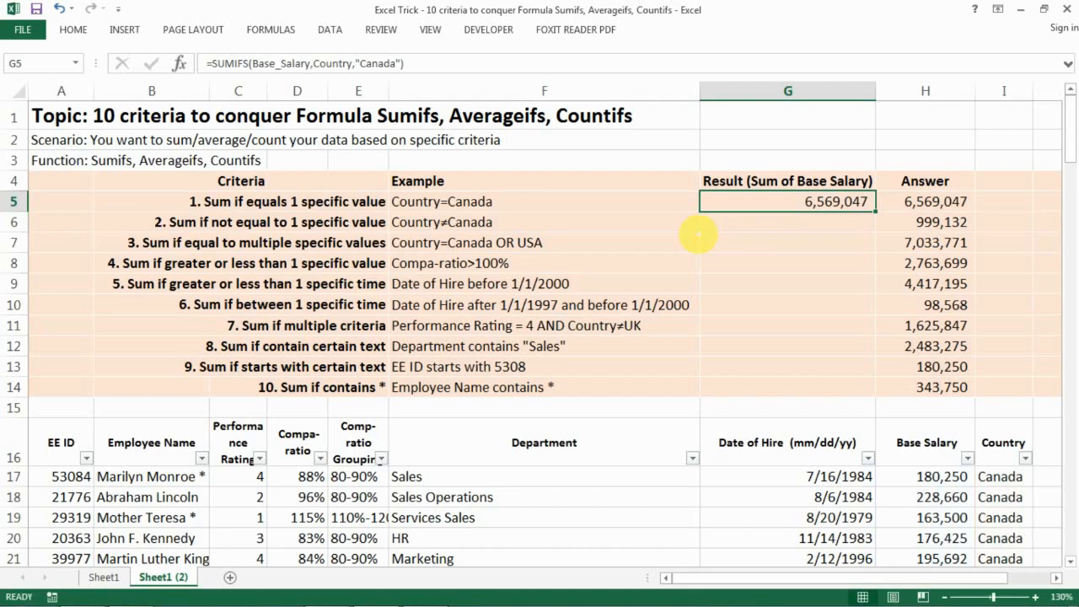
key("Right")
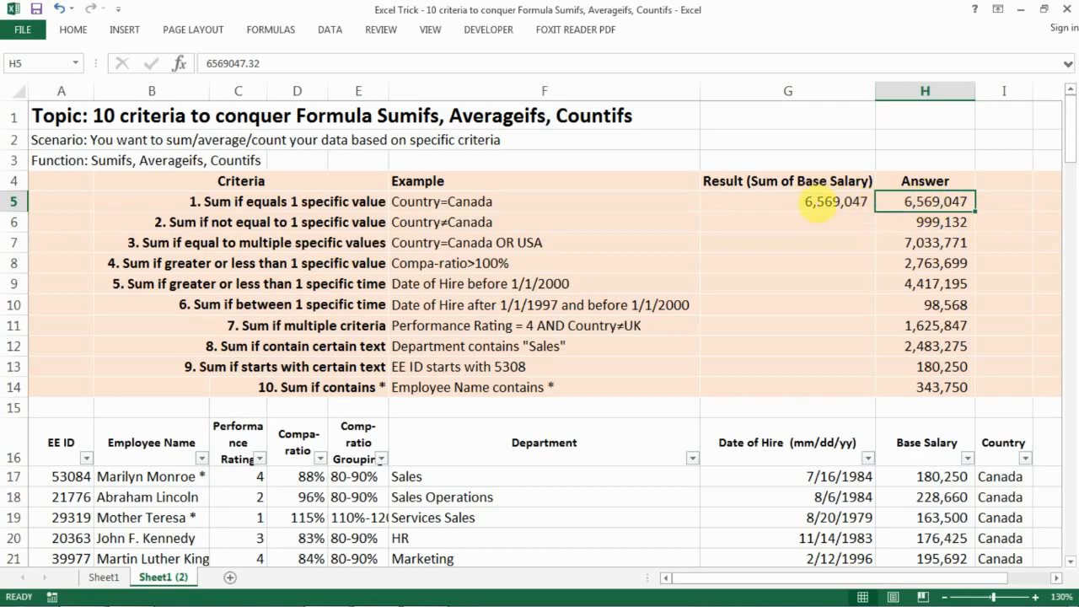
left_click(821, 203)
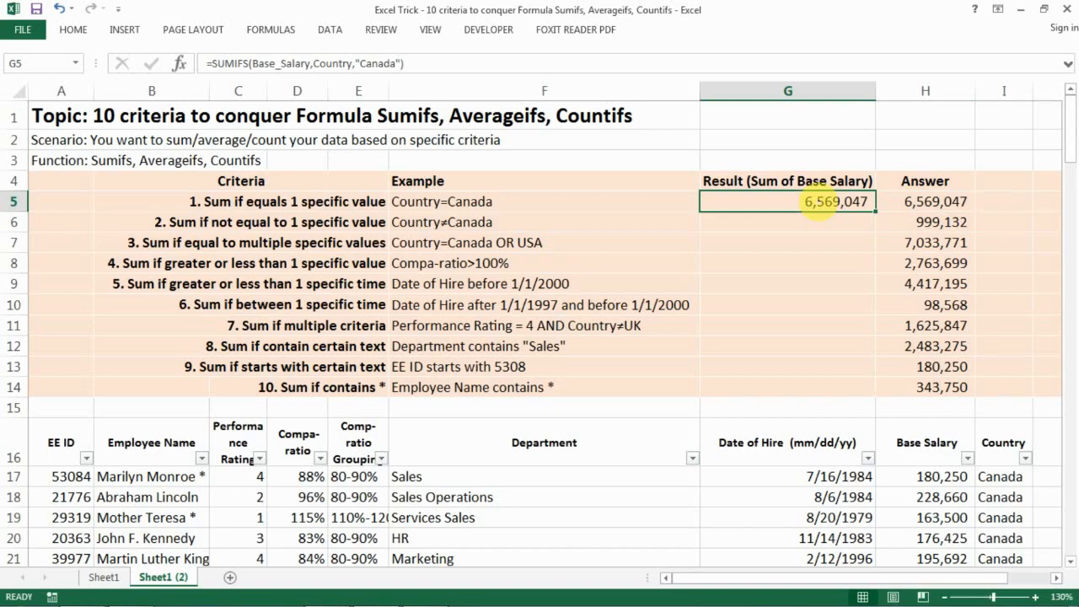
Start a SUMIFS formula in G6 for the Country≠Canada criterion, with Base_Salary as the sum range.
key("Down")
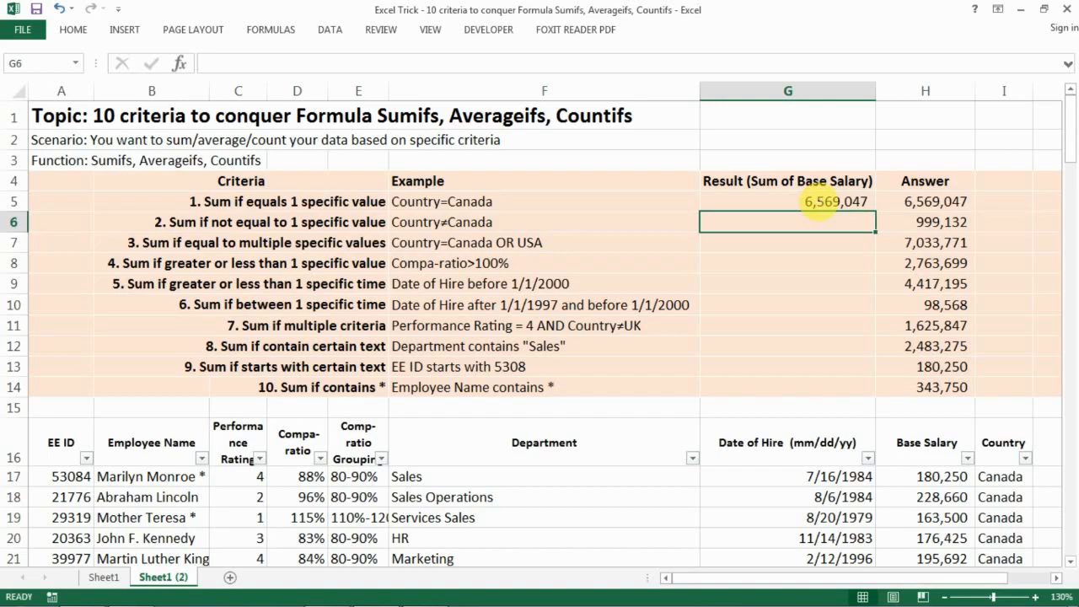
key("Left")
key("Left")
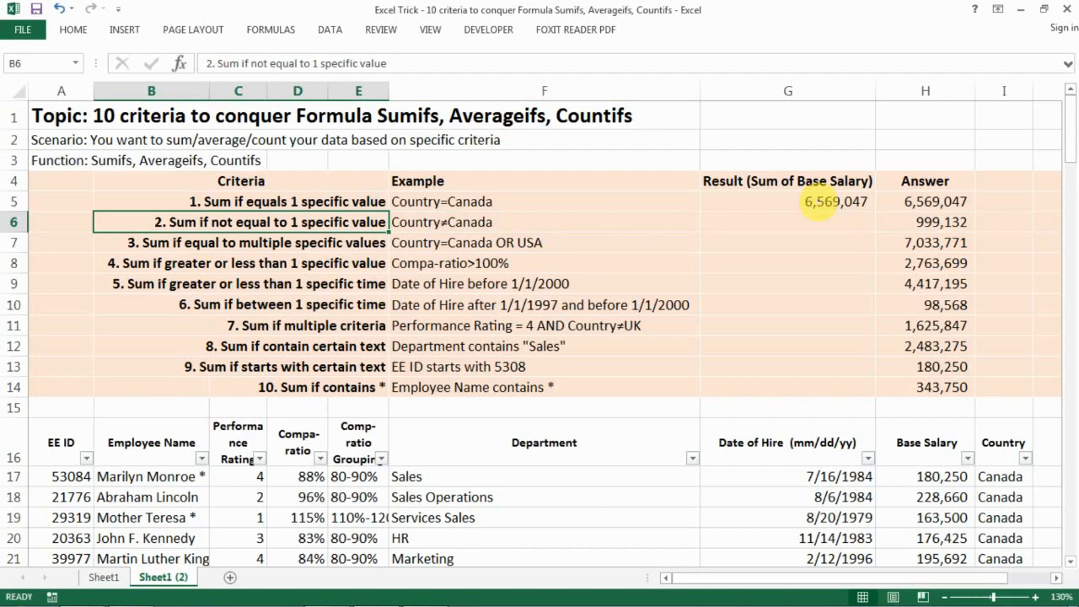
key("Right")
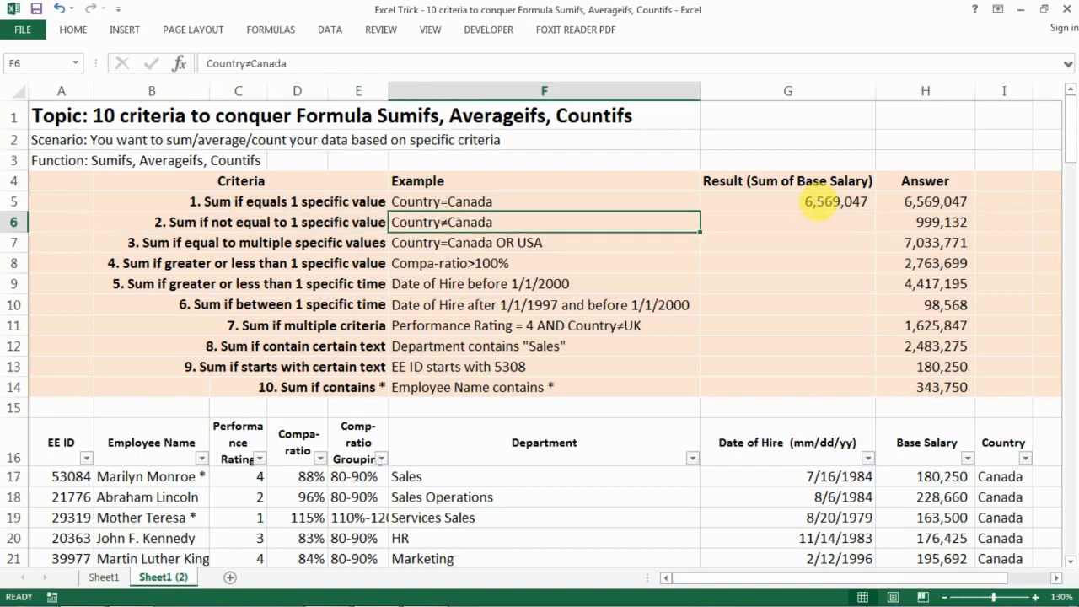
key("Right")
type("=")
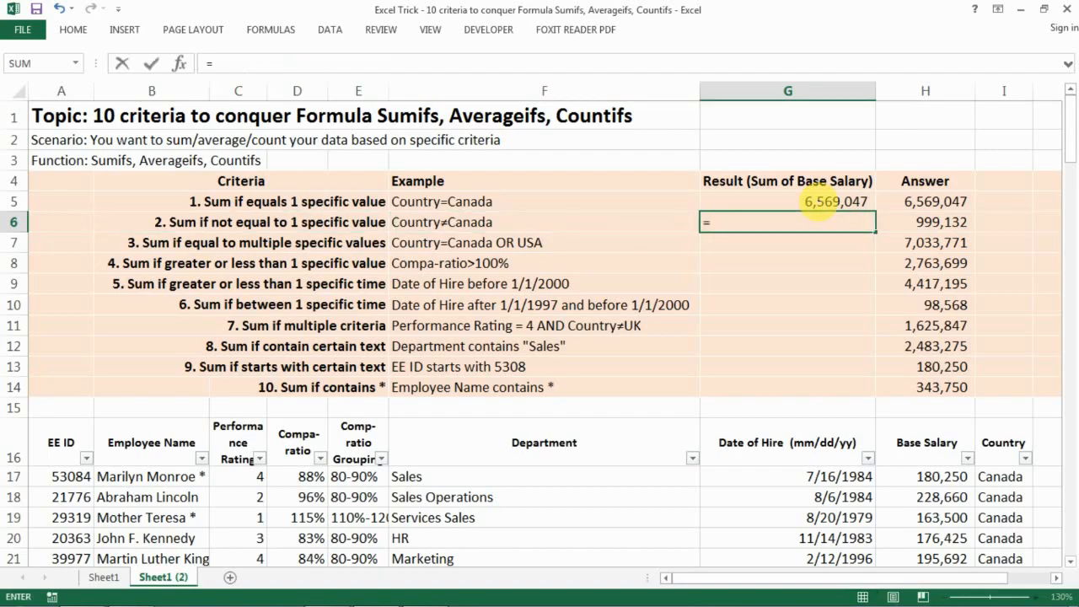
type("sumifs")
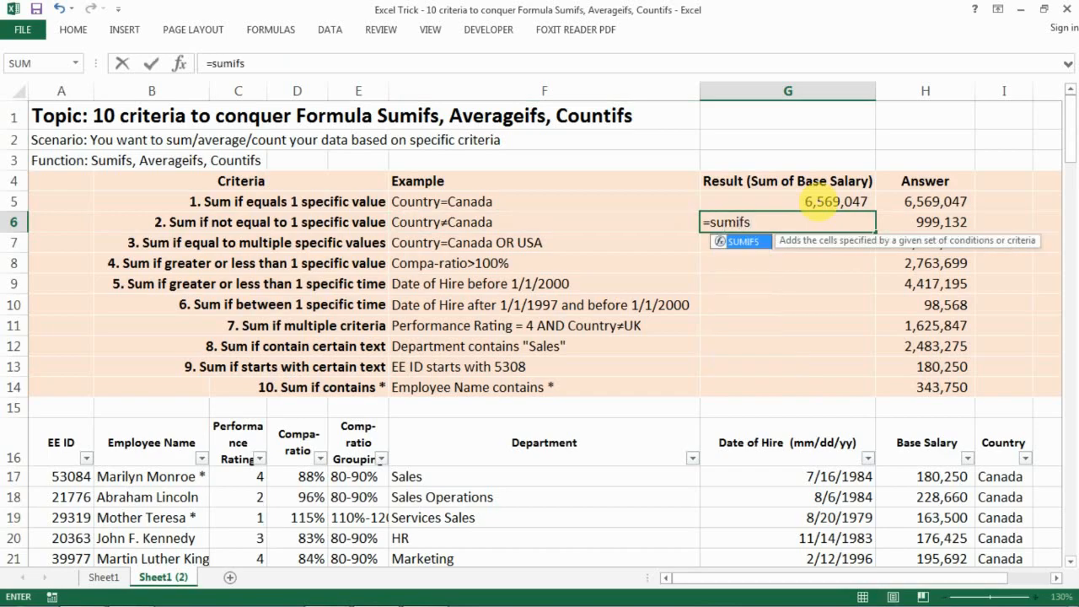
key("Tab")
type("base")
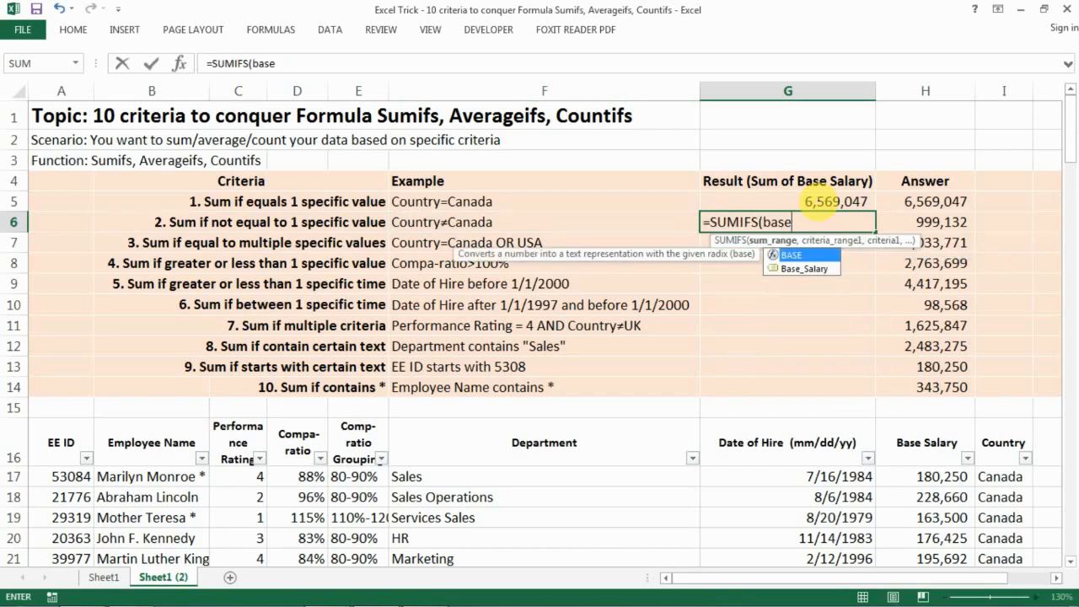
key("Tab")
Complete the G6 formula with Country as the criteria range and "<>Canada" as the criterion.
type(",countr")
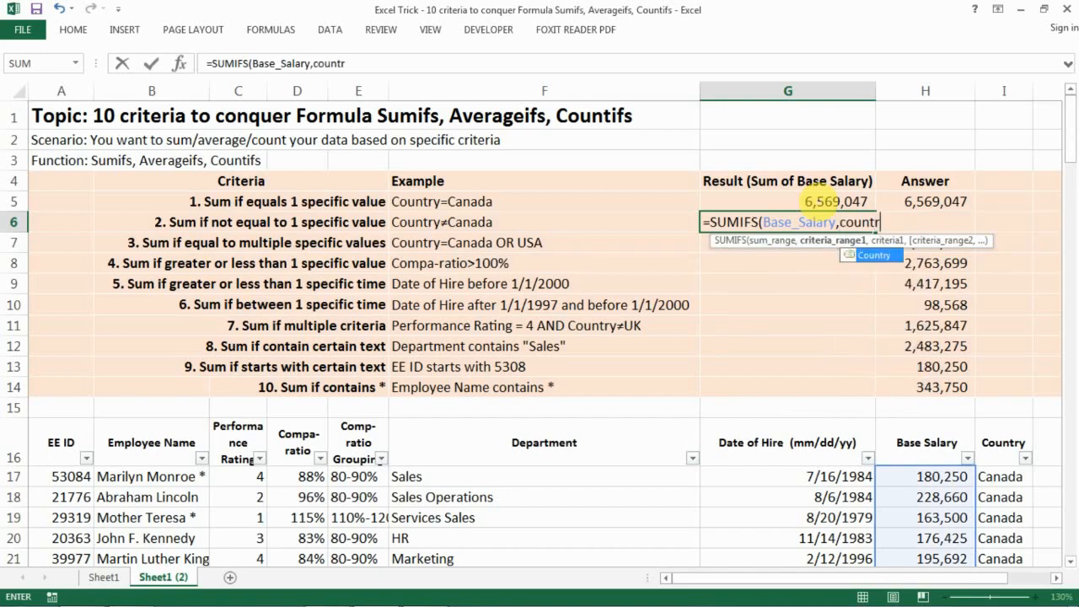
key("Tab")
type(",")
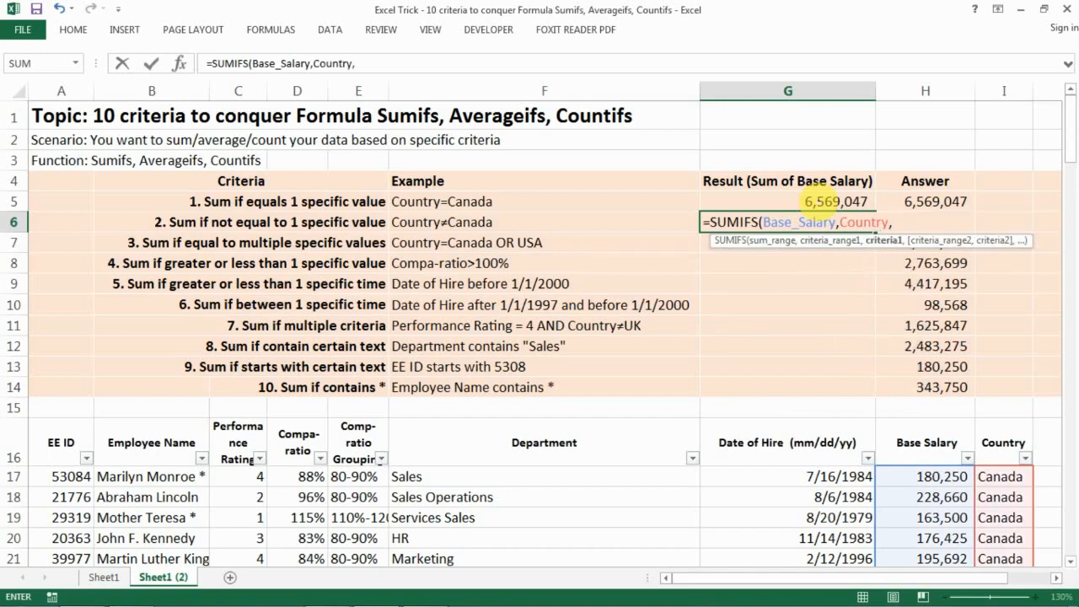
type("\"<>Canada\")")
key("Return")
key("Up")
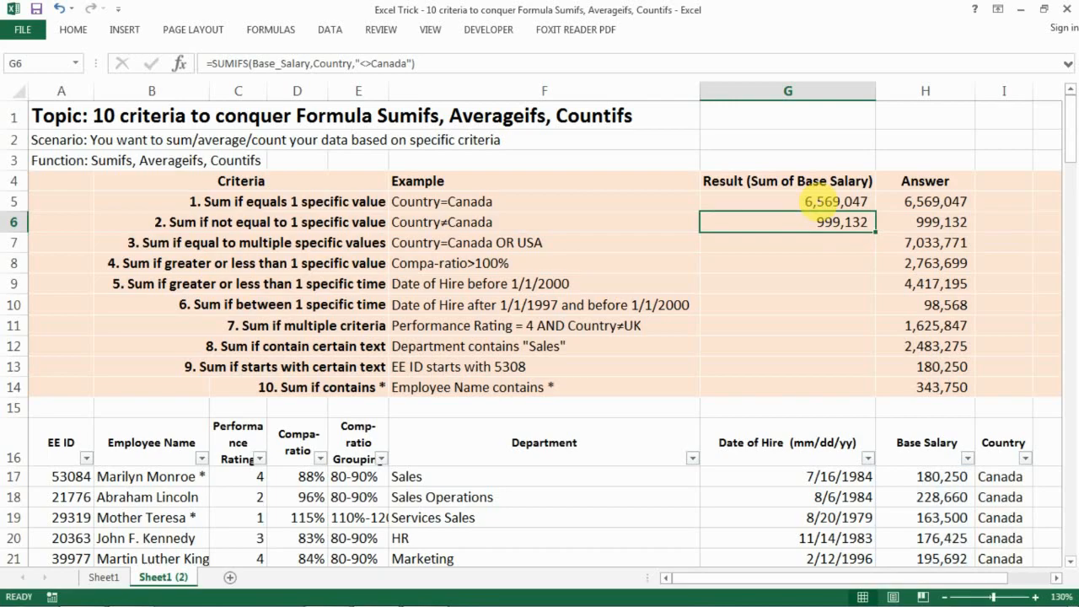
Start a SUMIFS formula in G7 for Country=Canada OR USA, with Base_Salary as the sum range.
key("Down")
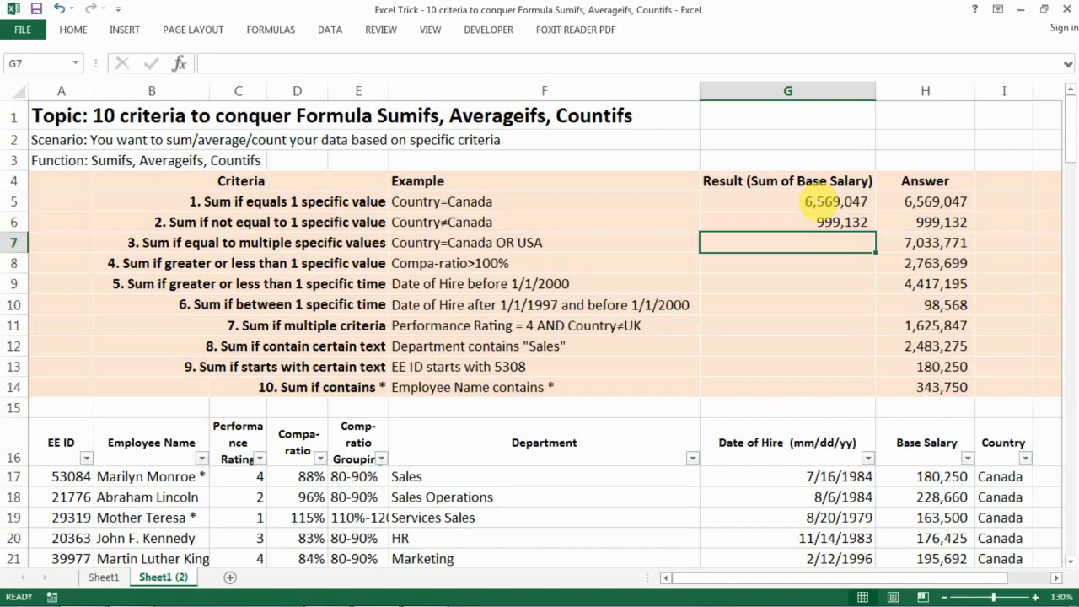
type("=sum")
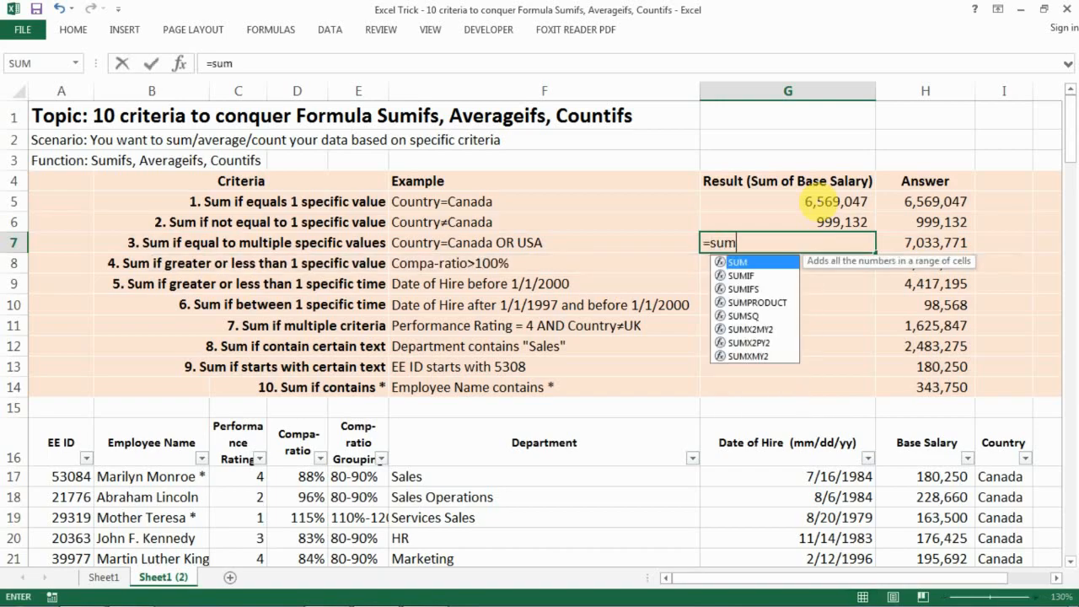
key("Down")
key("Down")
key("Tab")
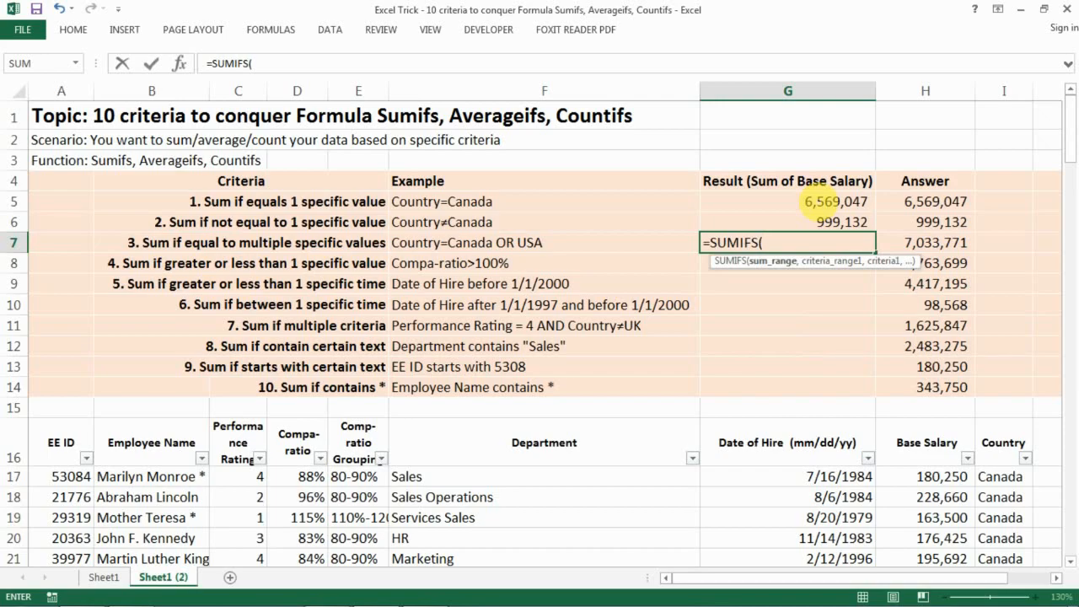
type("bas")
key("Down")
key("Tab")
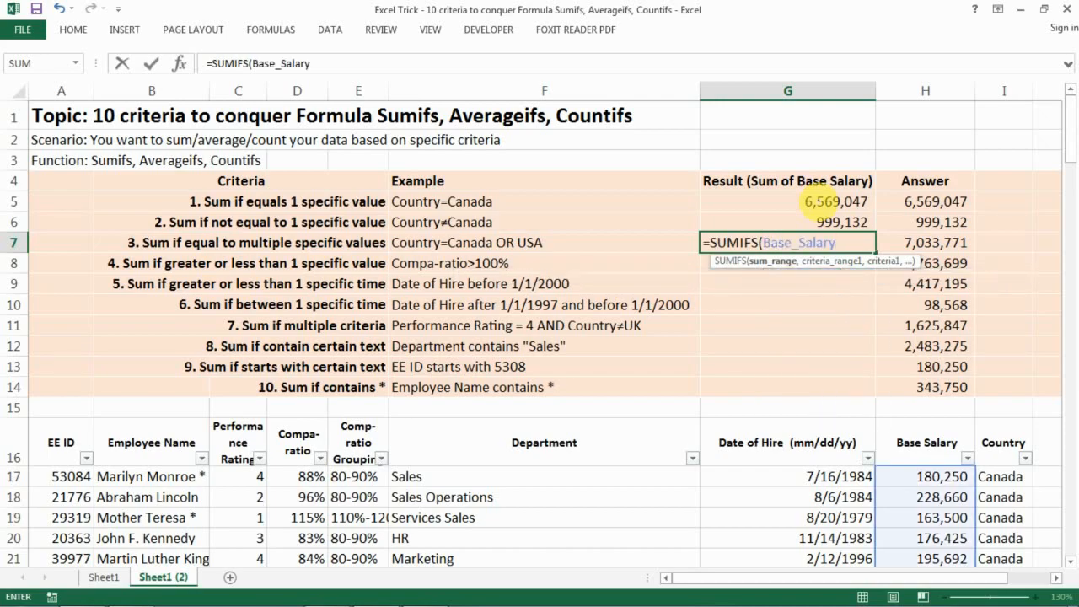
Add the named range Country as the criteria range of the SUMIFS formula in G7.
type(",coun")
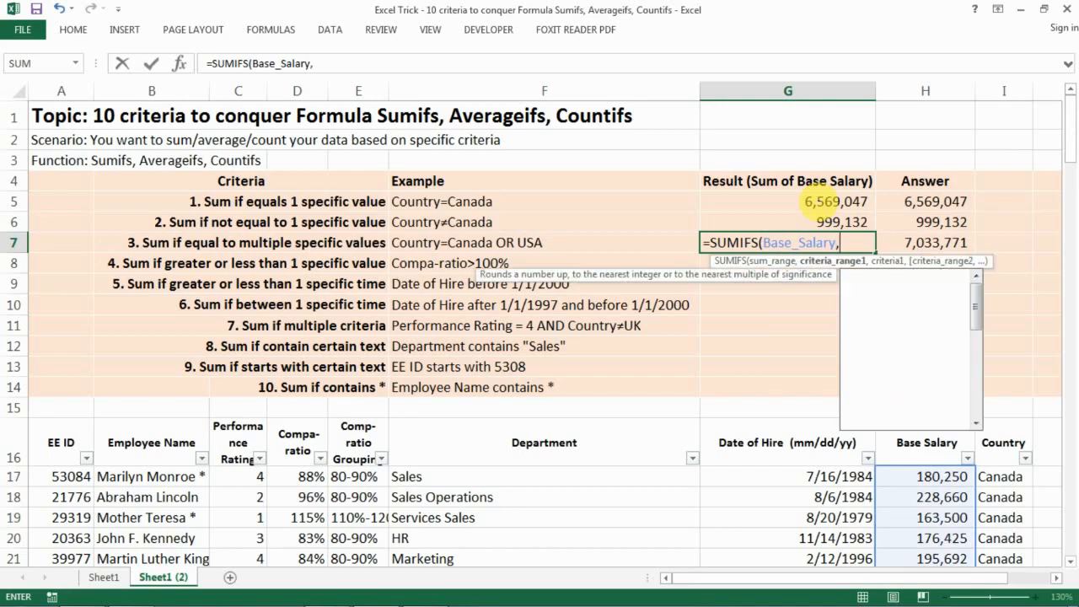
key("Down")
key("Down")
key("Down")
key("Down")
key("Down")
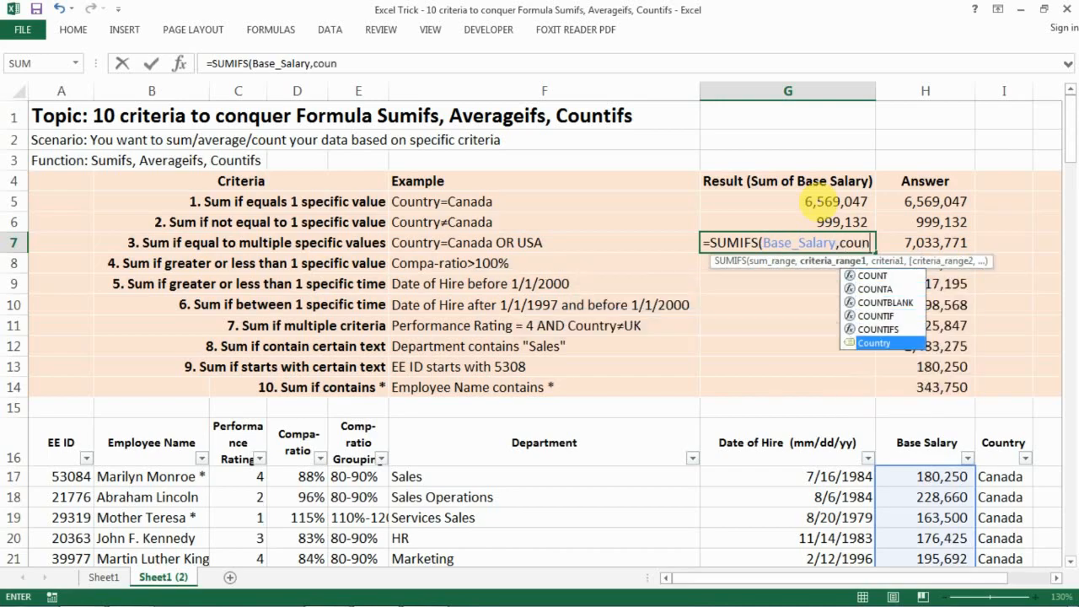
key("Tab")
type(",")
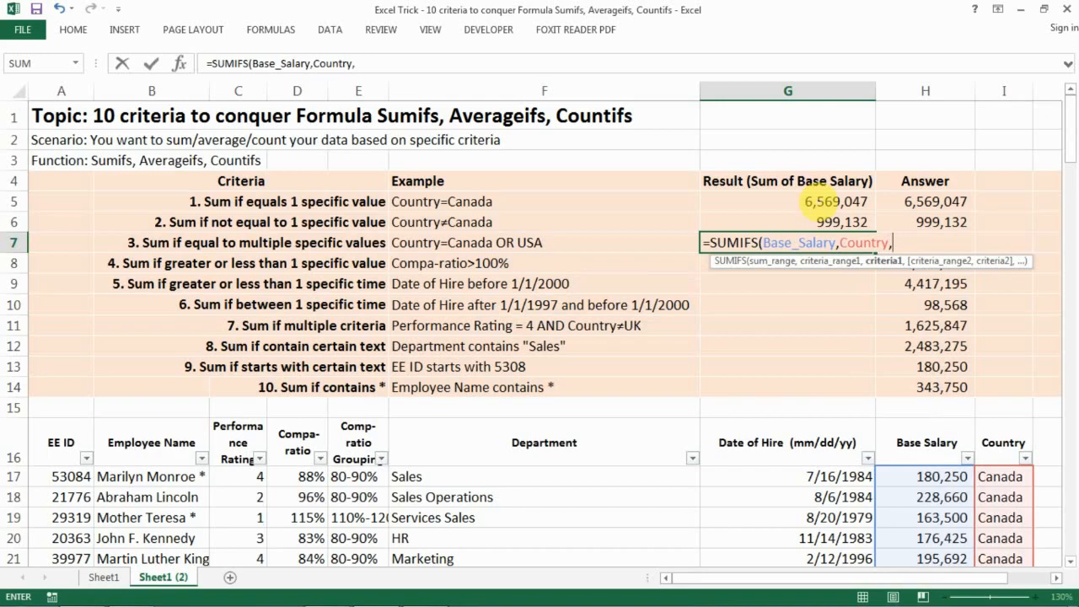
Complete the G7 formula with the array constant {"Canada","USA"} as its criterion.
type("\"Canada\",\"U")
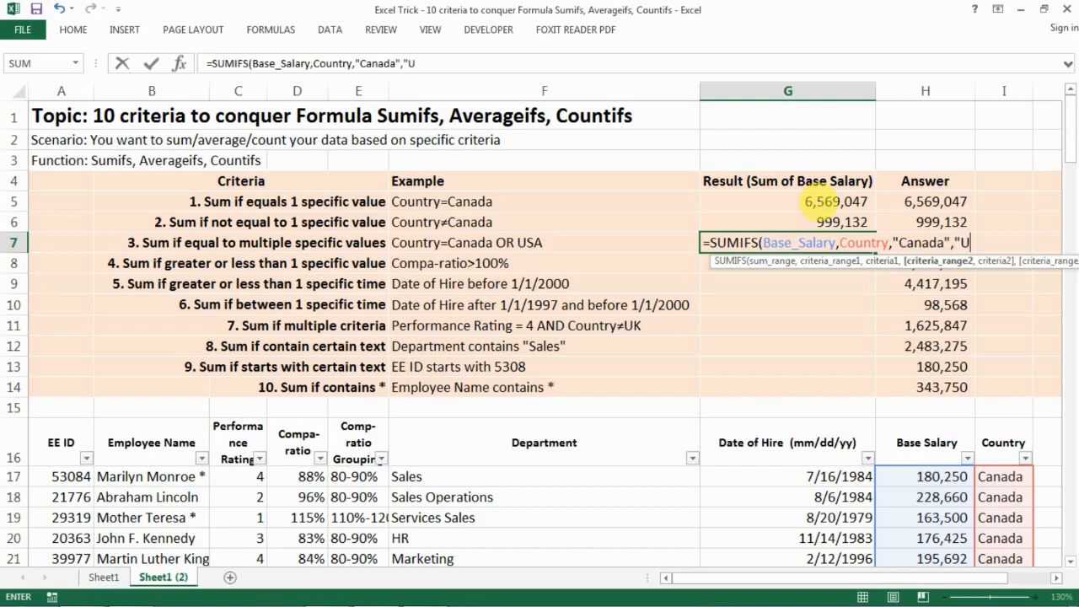
type("SA\"")
left_click(355, 63)
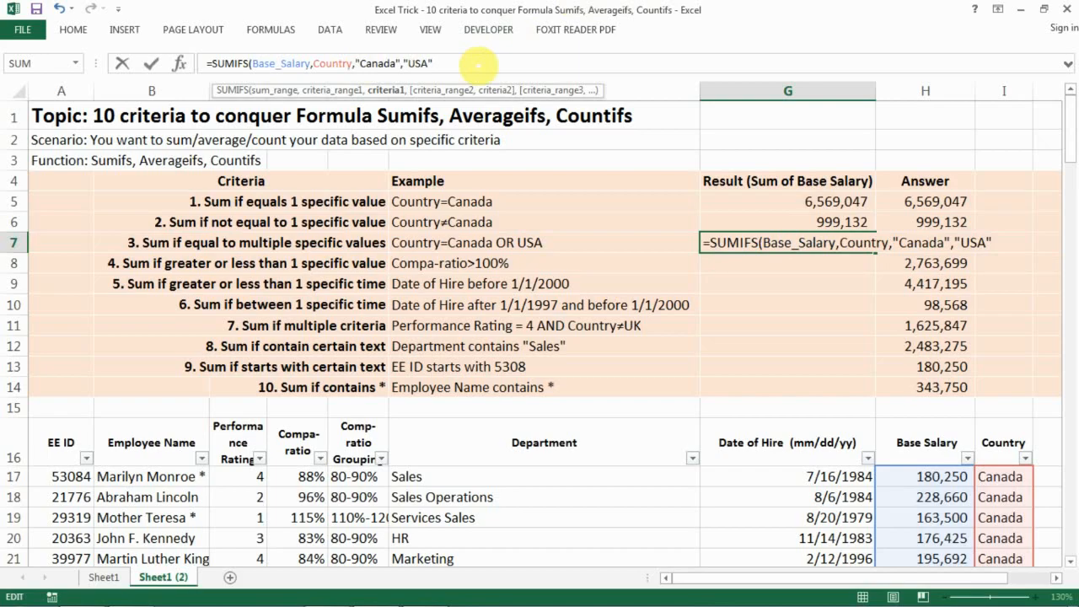
type("{")
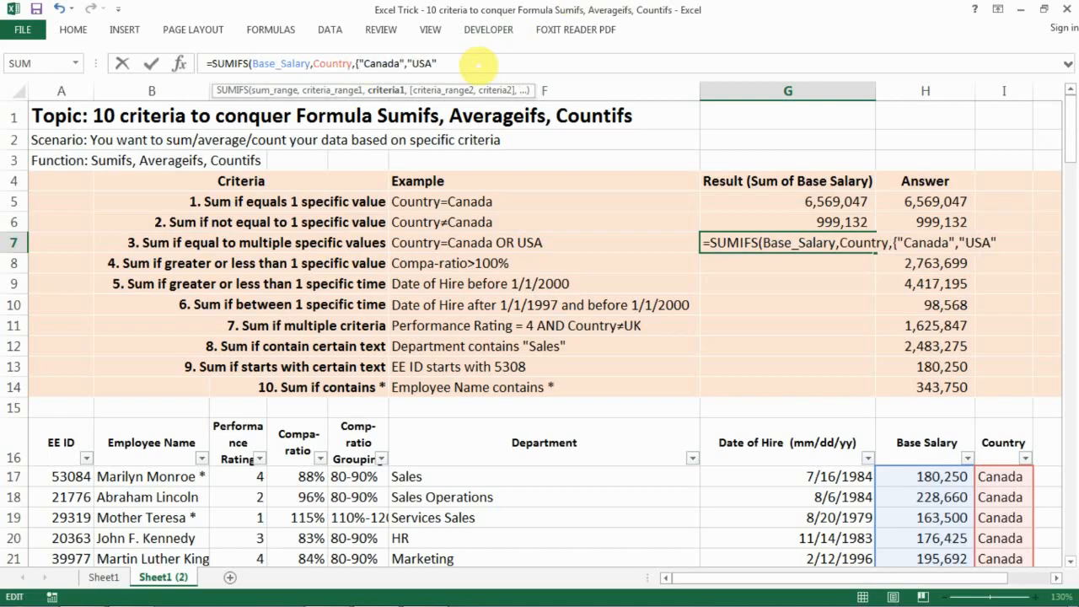
left_click(494, 64)
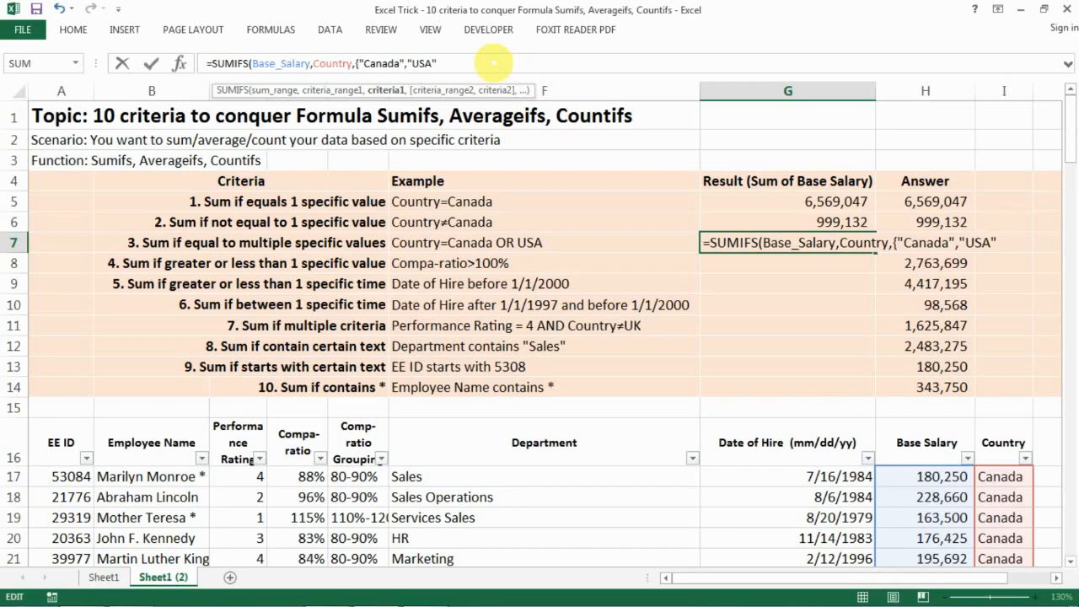
type("}")
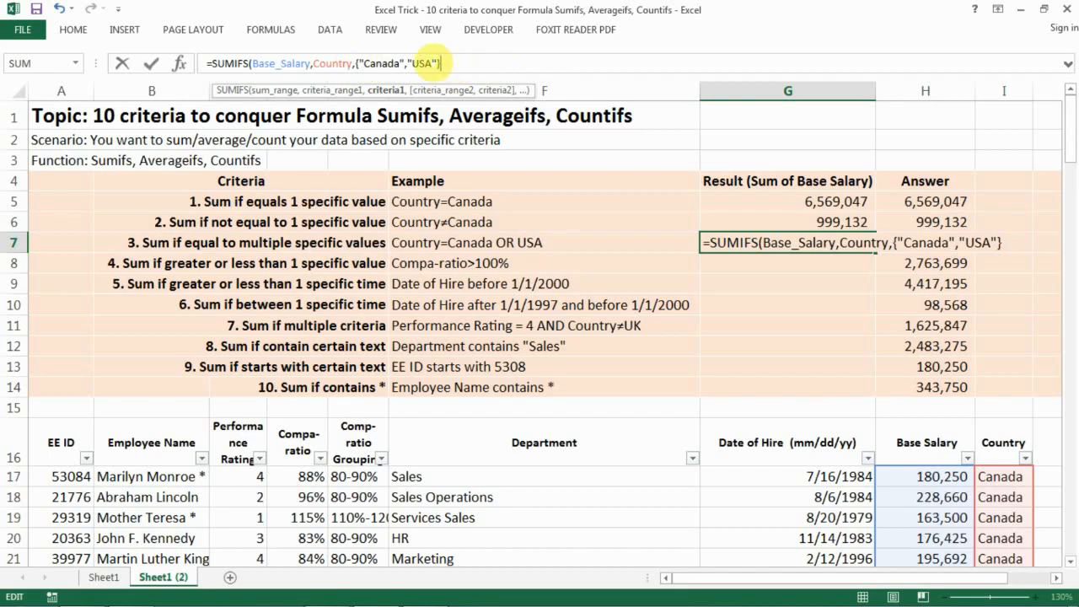
type(")")
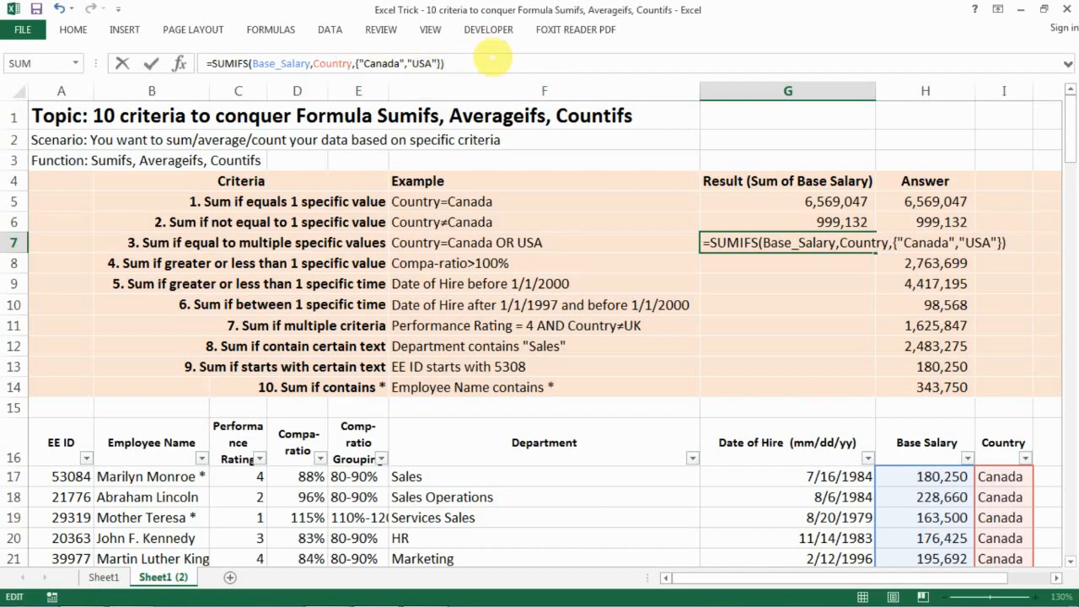
key("Return")
key("Up")
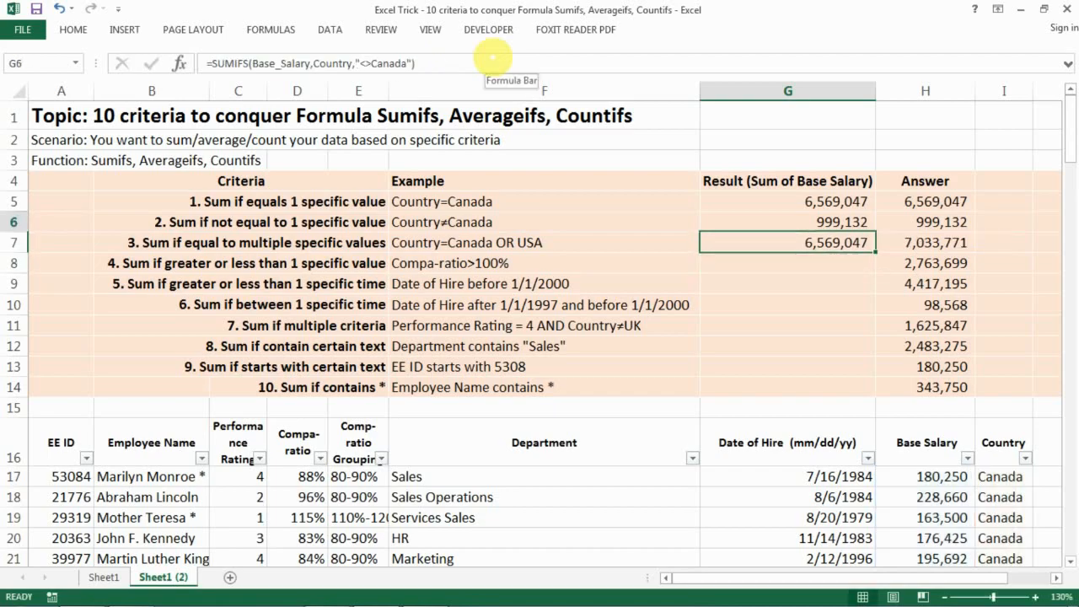
Wrap the SUMIFS formula in G7 in a SUM function and compare its result with the adjacent answer.
key("Up")
key("Up")
key("Down")
key("Down")
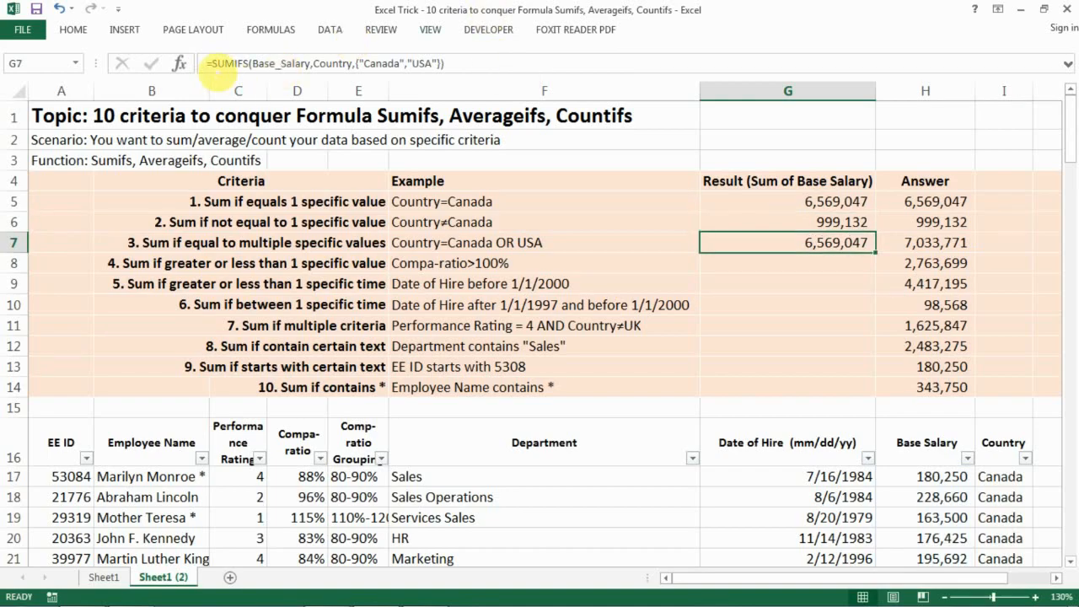
left_click(211, 63)
type("sum(")
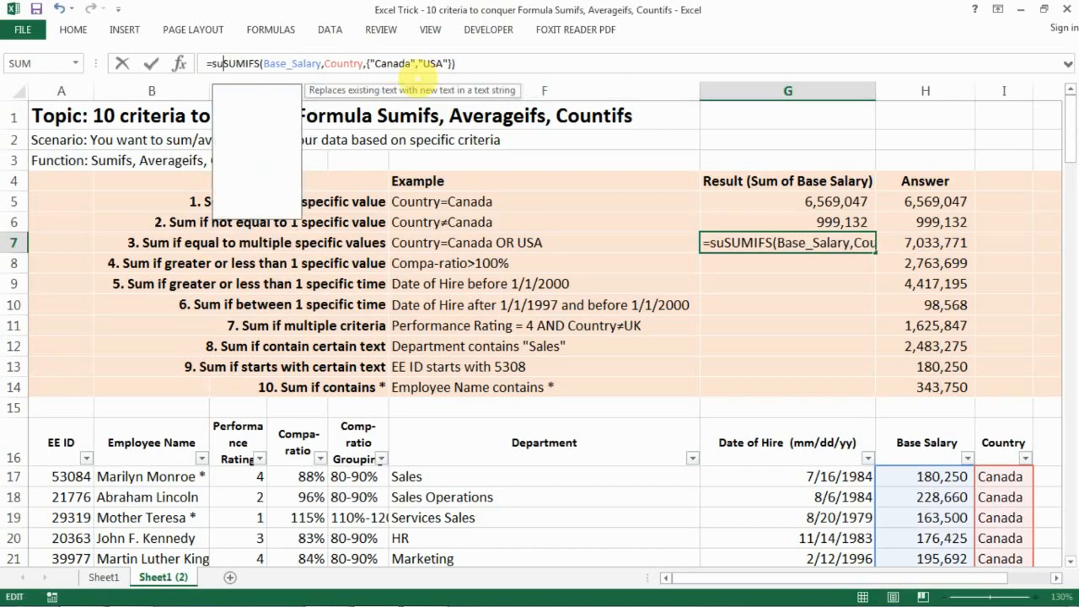
left_click(505, 63)
type(")")
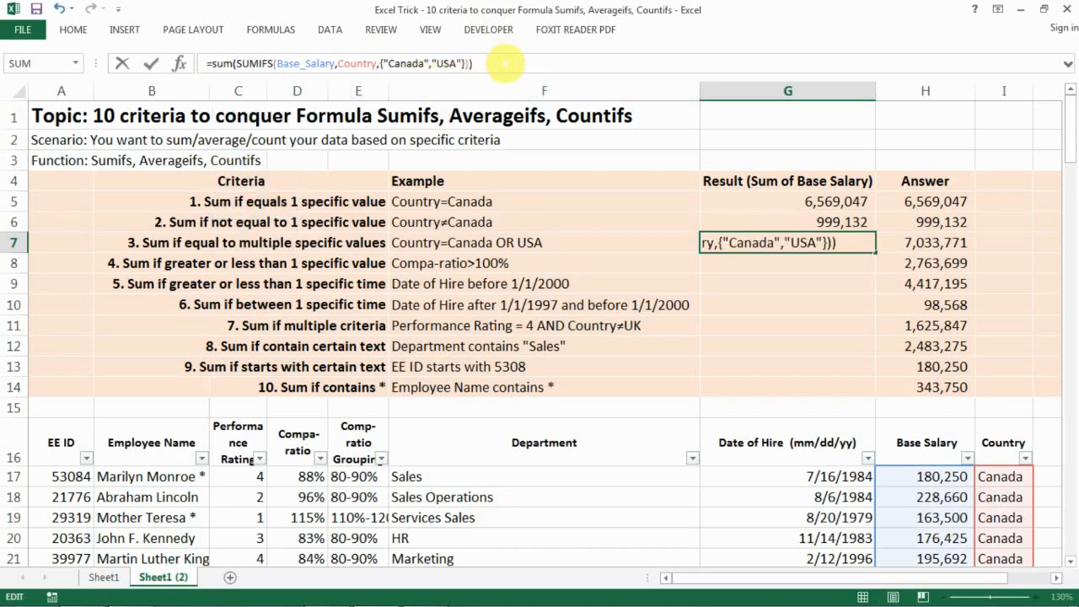
key("Return")
key("Up")
key("Right")
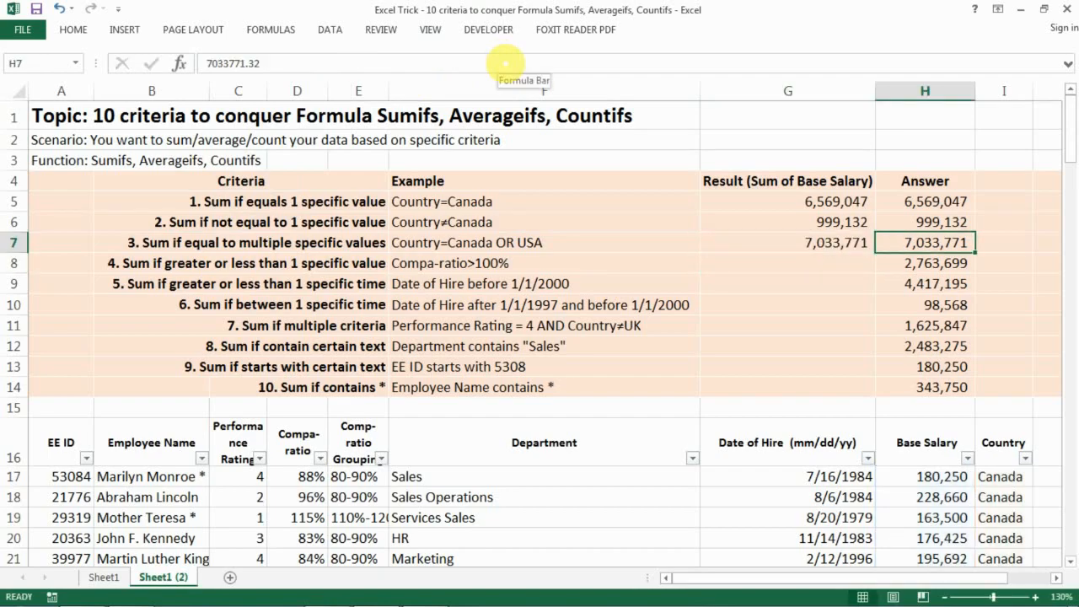
Review the fourth criterion, Compa-ratio>100%, and look through the values in the Compa-ratio column's filter list.
key("Left")
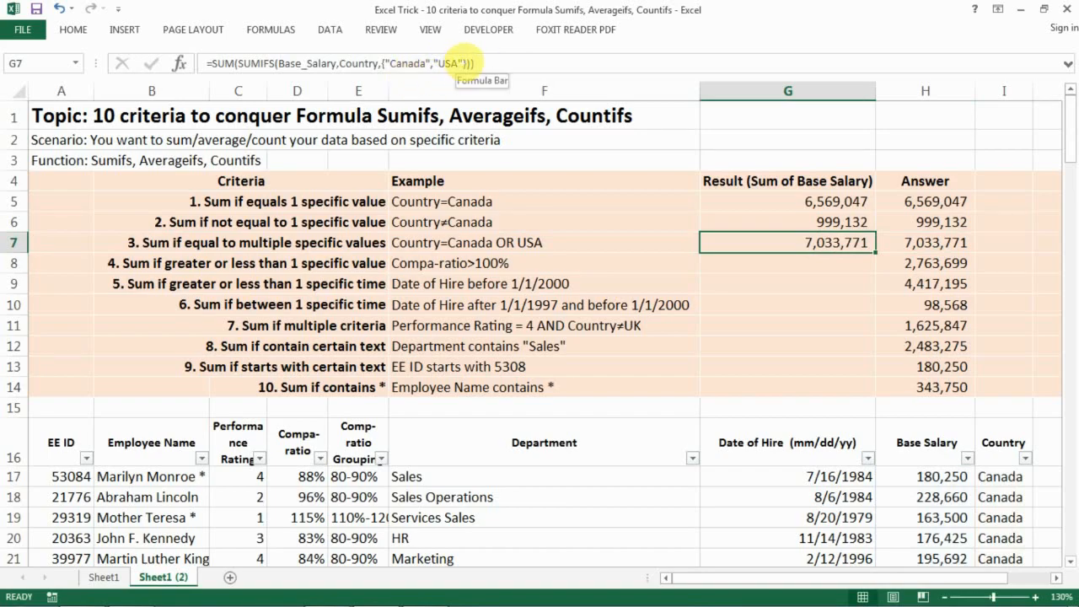
key("Down")
key("Left")
key("Left")
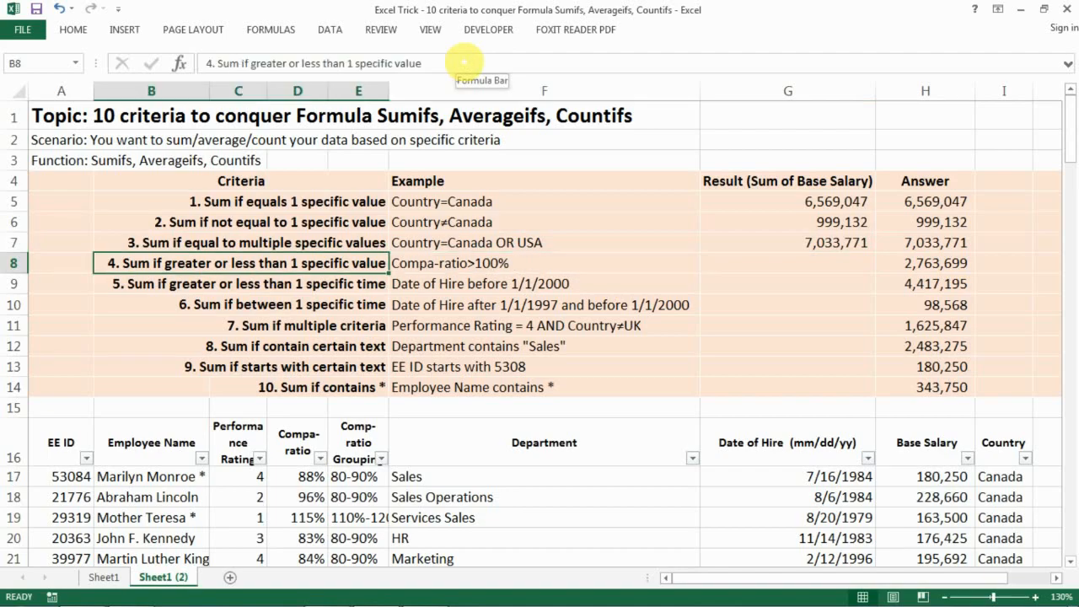
key("Up")
key("Down")
key("Right")
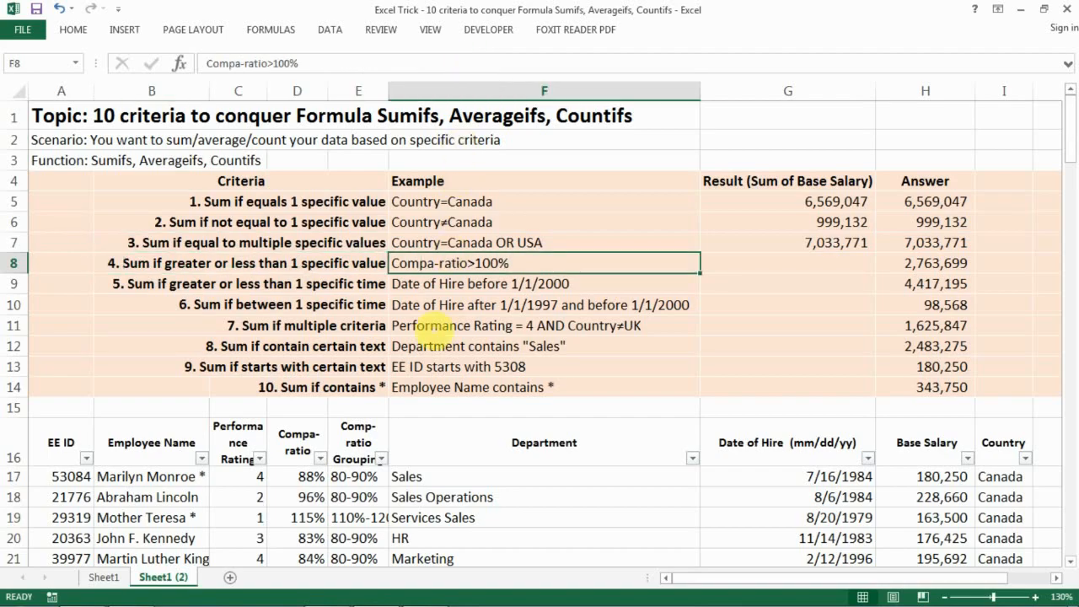
left_click(320, 458)
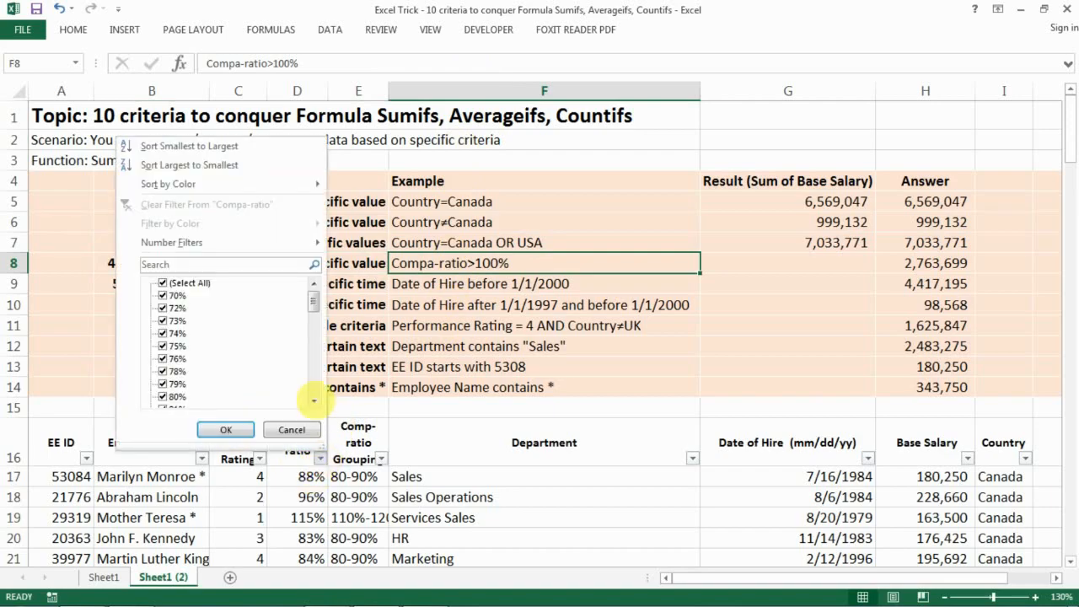
left_click_drag(311, 291, 311, 391)
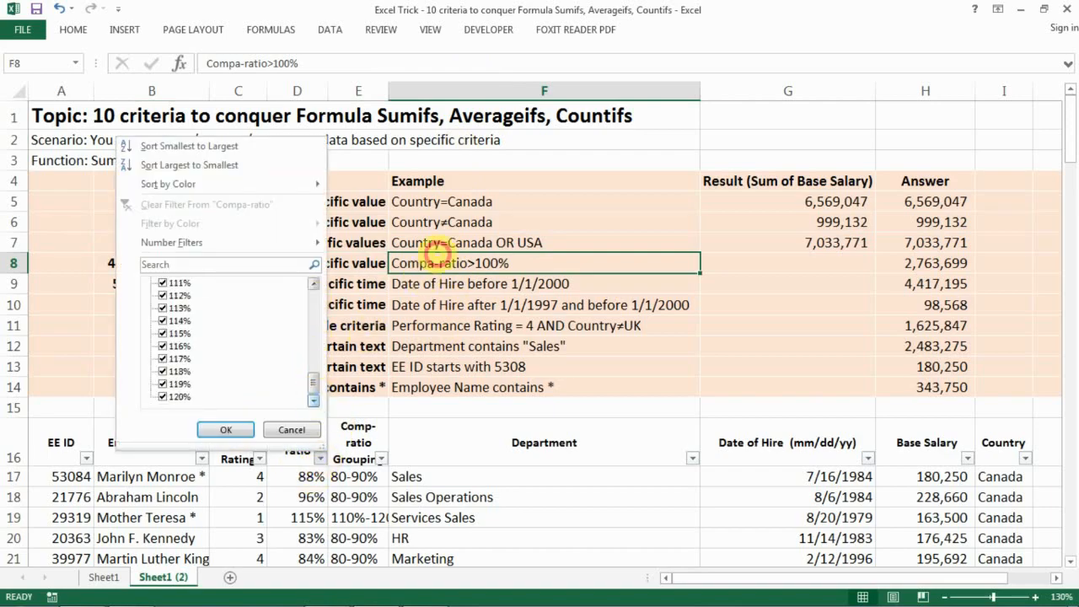
left_click(440, 262)
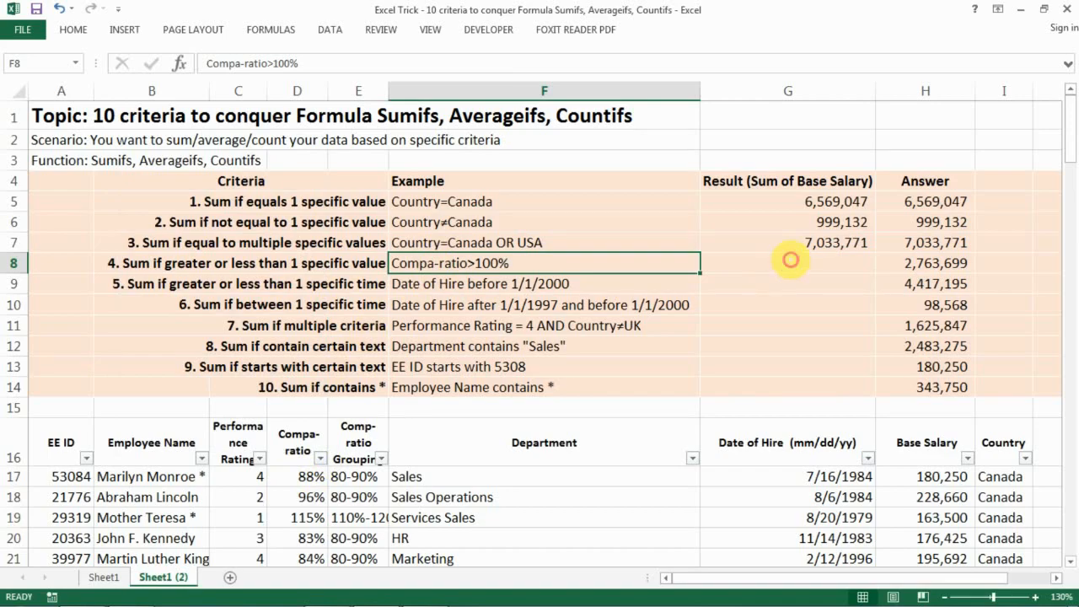
Start a SUMIFS formula in G8 for Compa-ratio>100%, with Base_Salary as the sum range.
left_click(788, 263)
type("=sum")
key("Down")
key("Down")
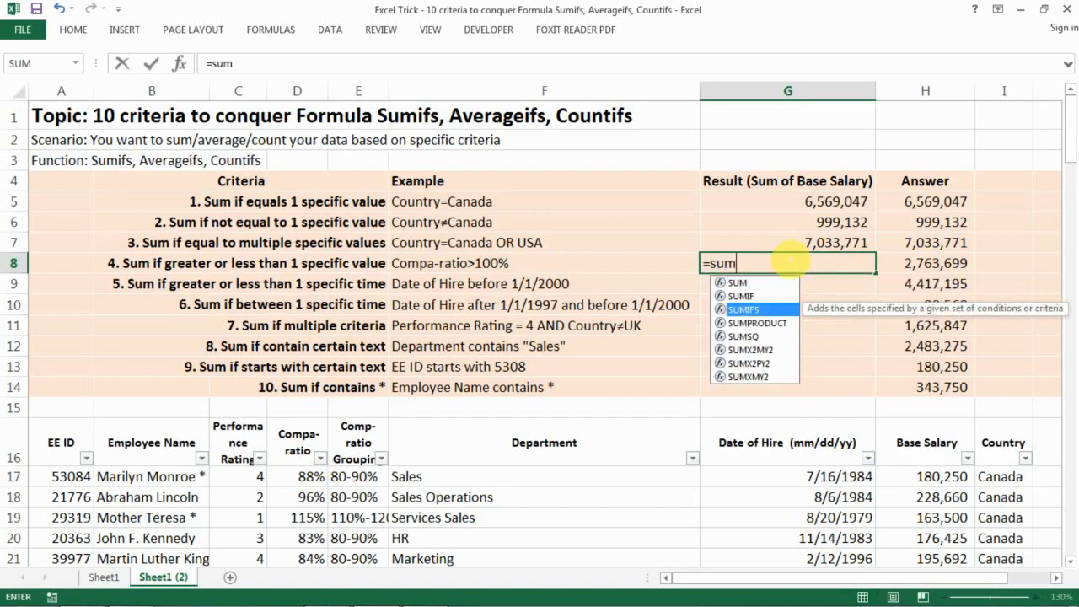
key("Tab")
type("base")
key("Tab")
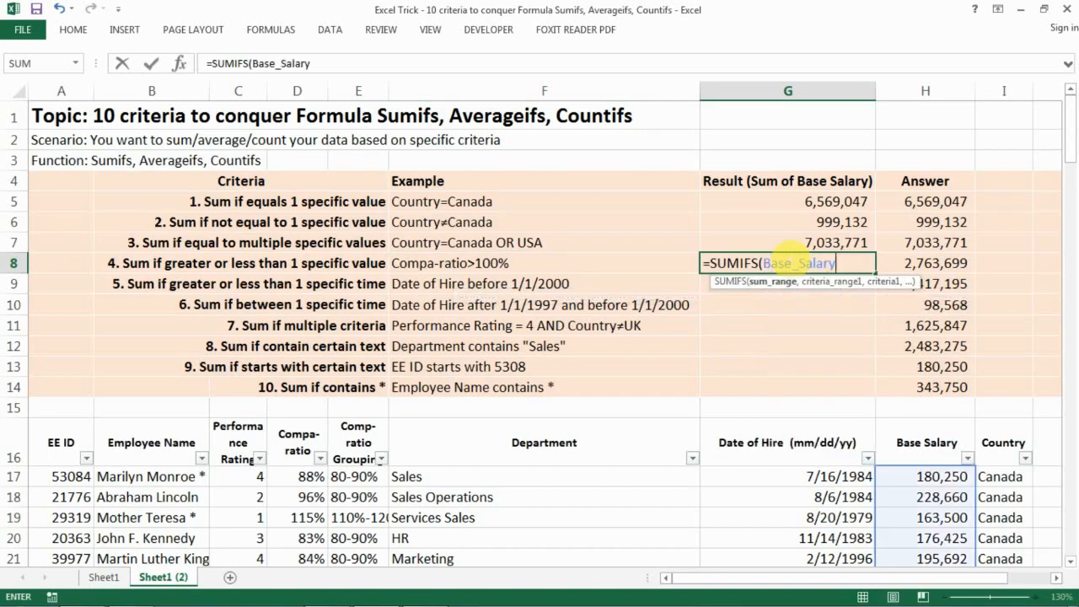
type(",")
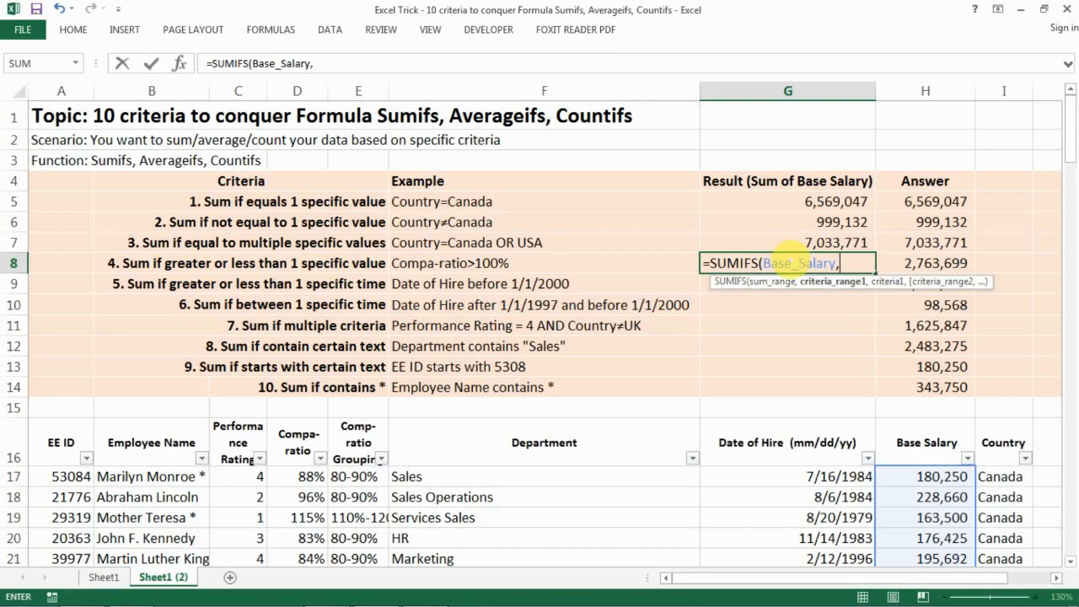
Complete the G8 formula with the named range Compa_ratio as criteria range and ">100%" as its criterion.
type("comp")
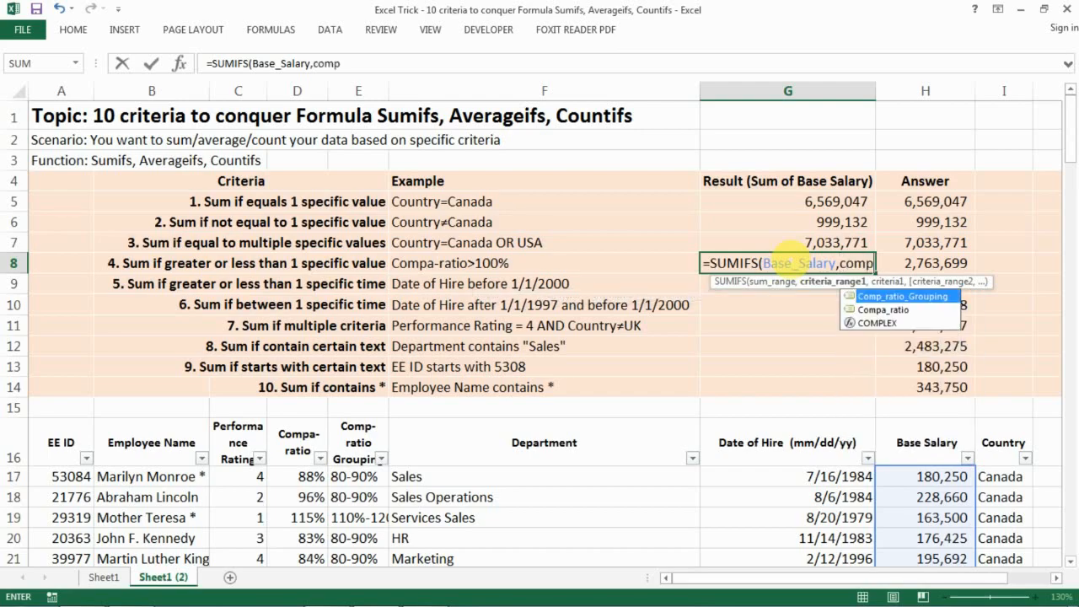
key("Down")
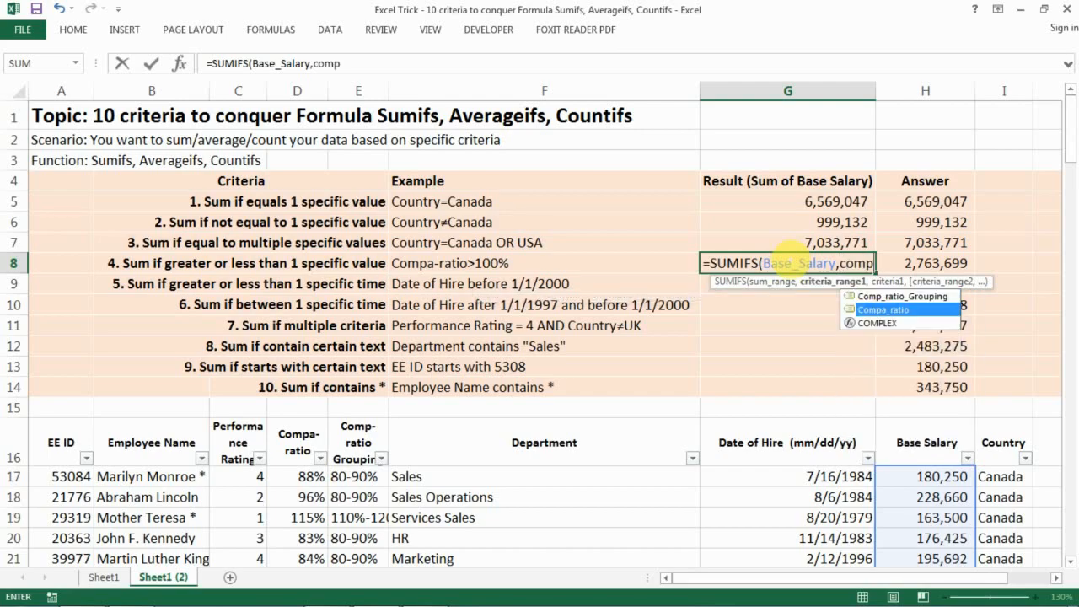
key("Tab")
type(",\"")
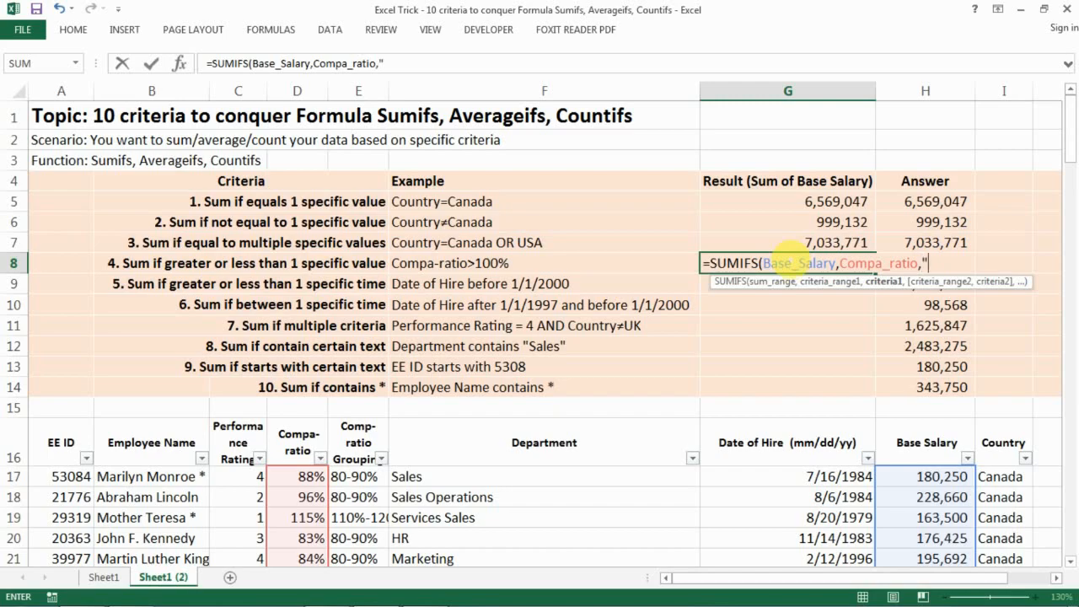
type(">100%\")")
key("Return")
left_click(789, 263)
key("Return")
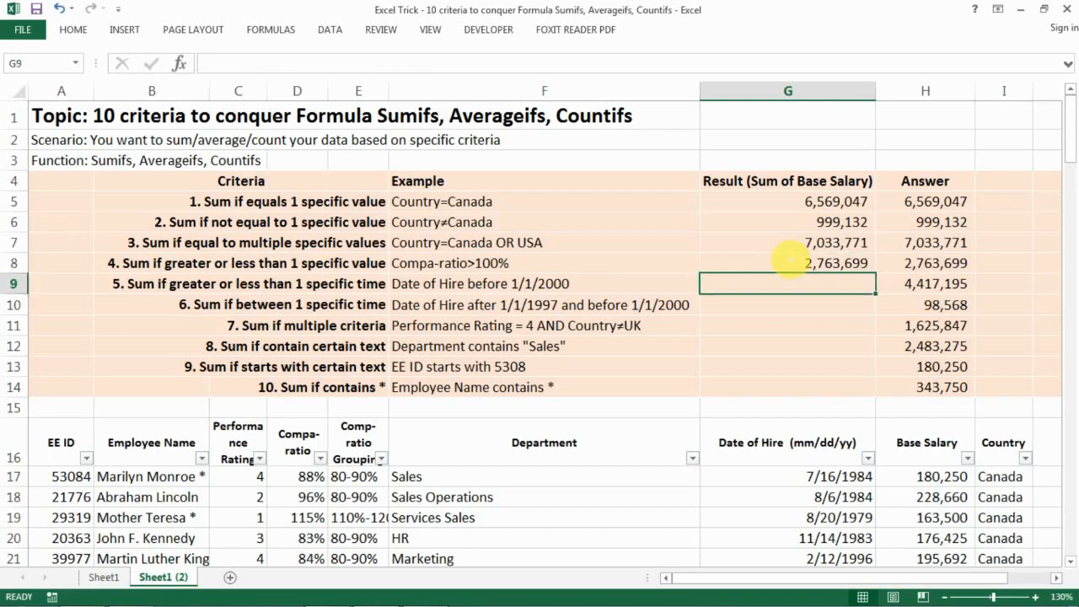
Start a SUMIFS formula in G9 for Date of Hire before 1/1/2000, with Base_Salary as the sum range.
key("Left")
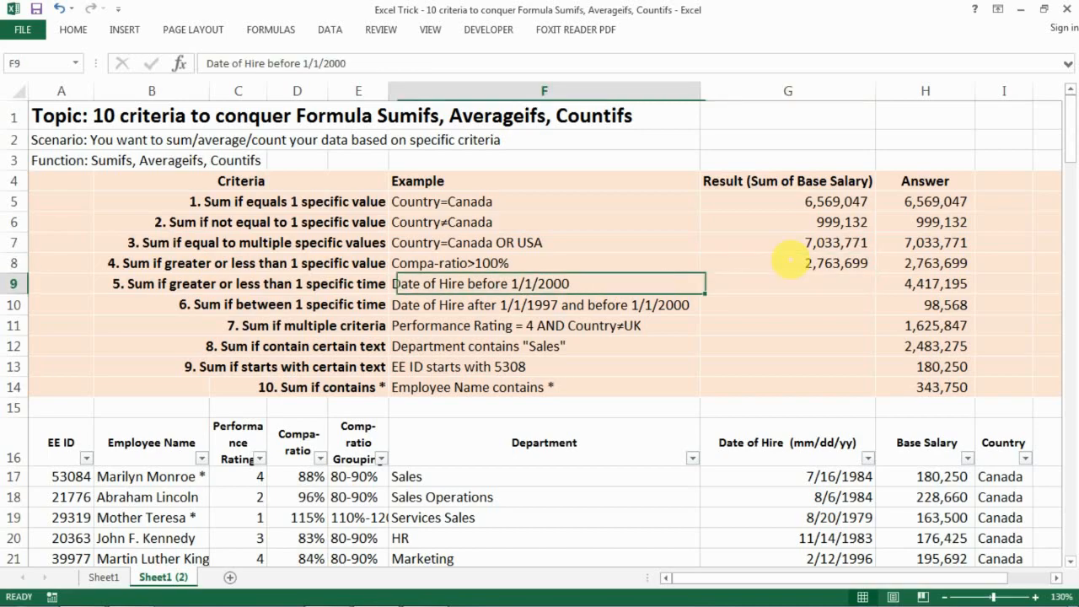
key("Right")
key("Left")
key("Right")
type("=")
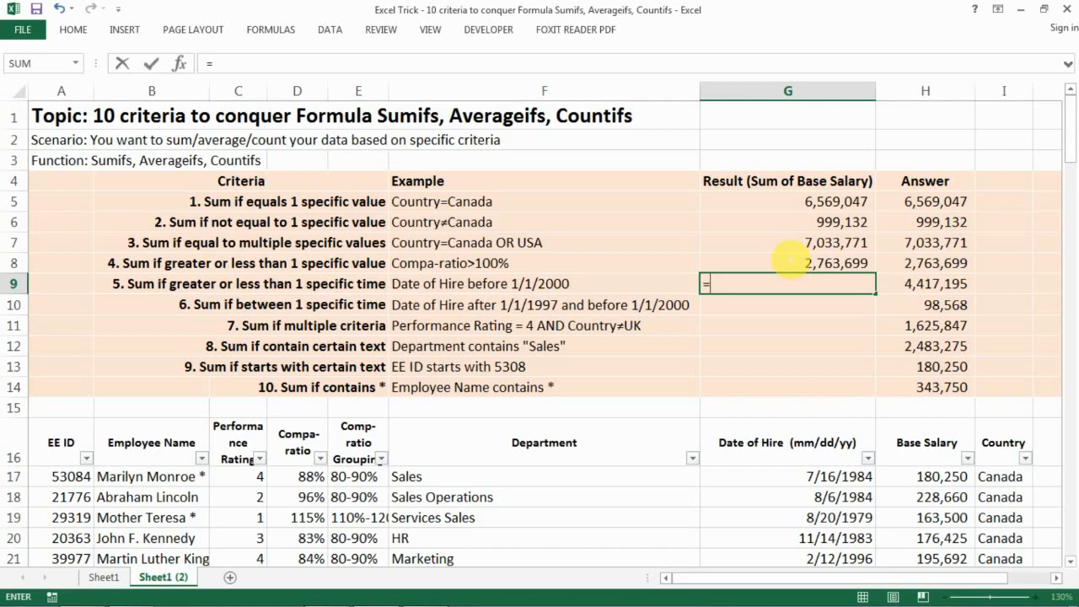
type("sumi")
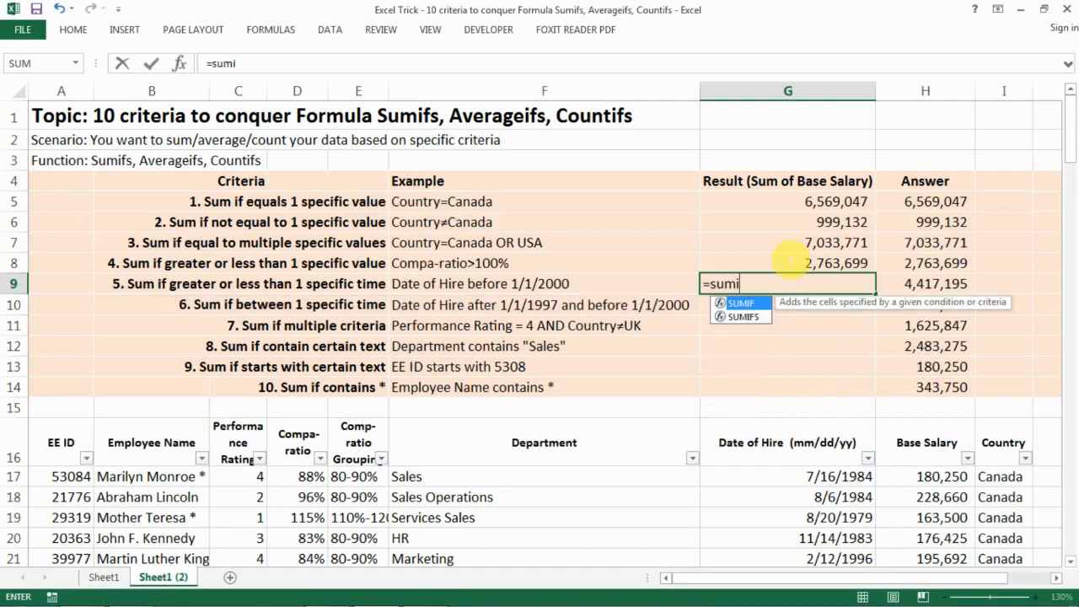
key("Tab")
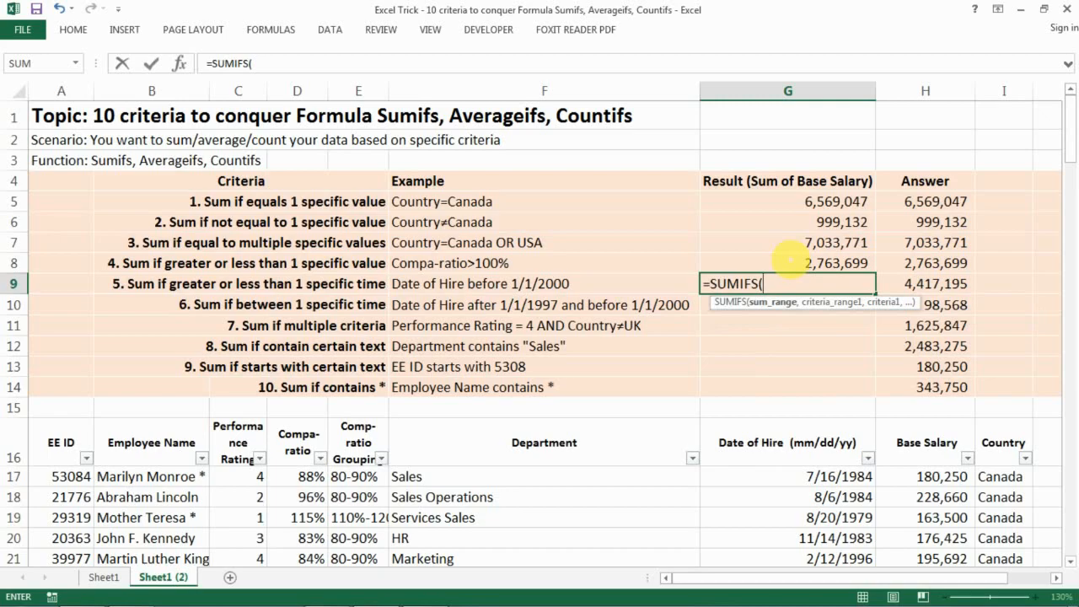
type("base")
key("Tab")
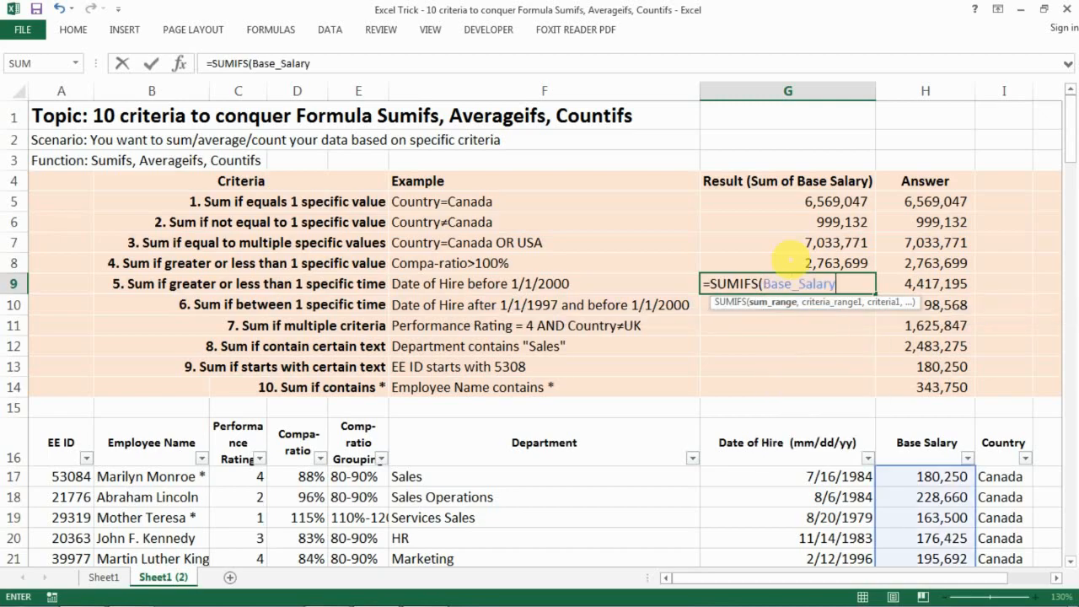
type(",")
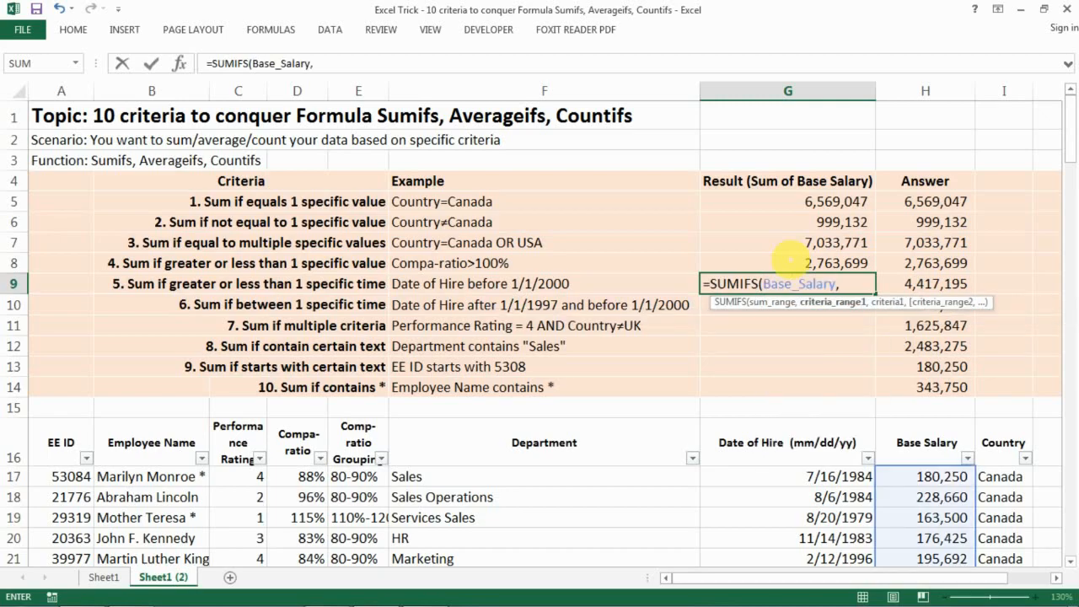
Complete the G9 formula with Date_of_Hire___mm_dd_yy as criteria range and "<1/1/2000" as its criterion.
type("date")
key("Down")
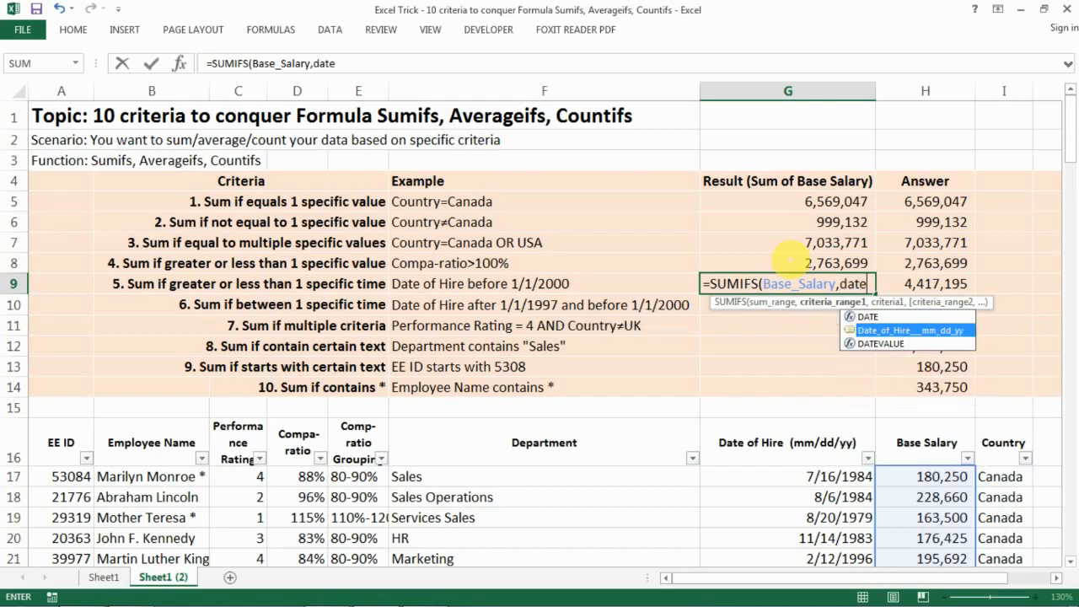
key("Tab")
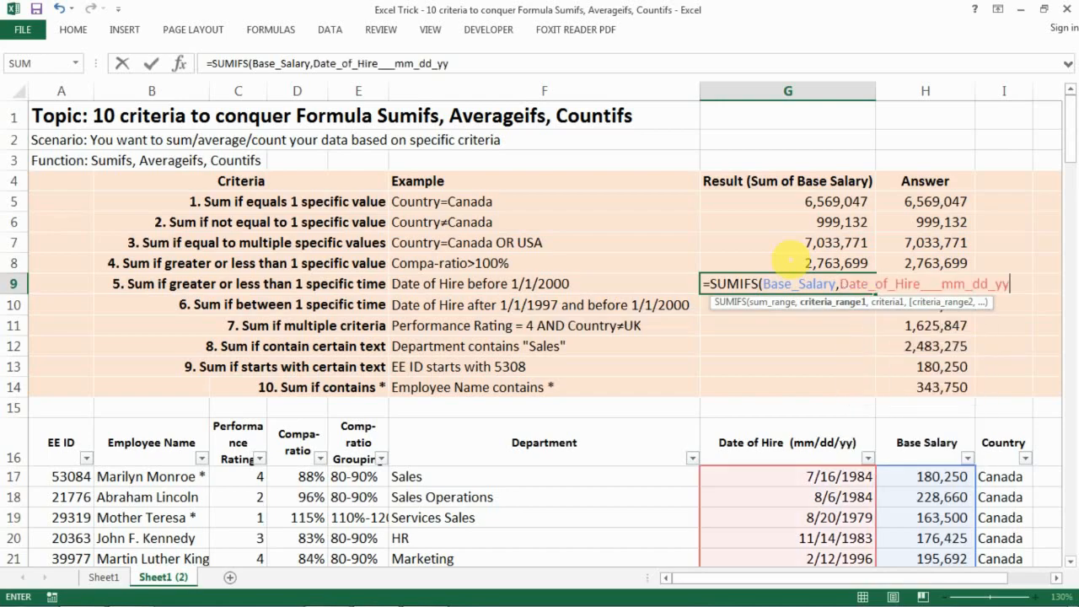
type(",")
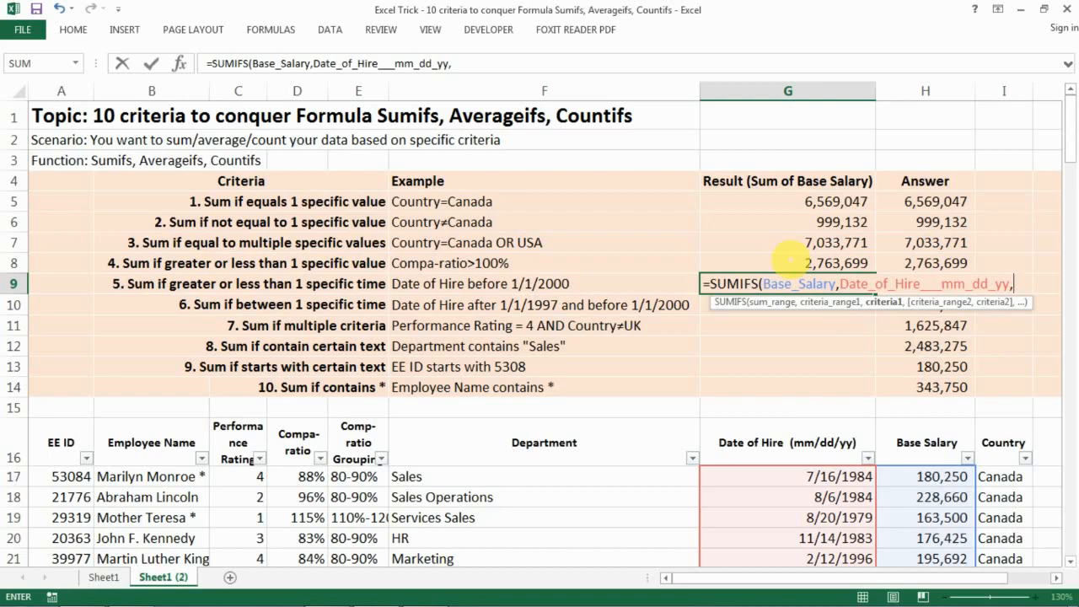
type("\"")
type("<1/1/2000\"")
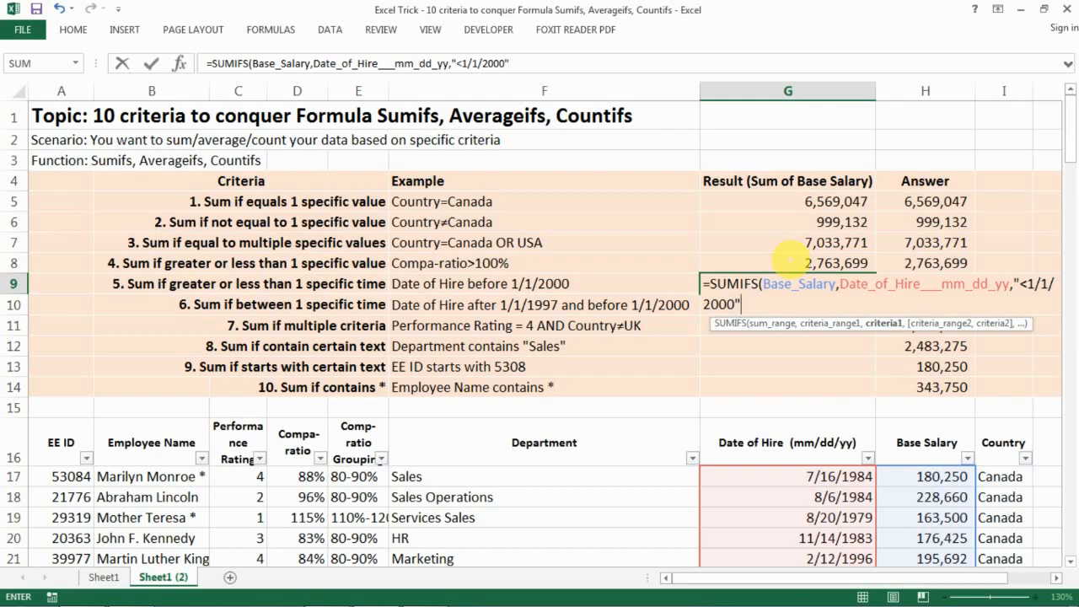
type(")")
key("ctrl+Return")
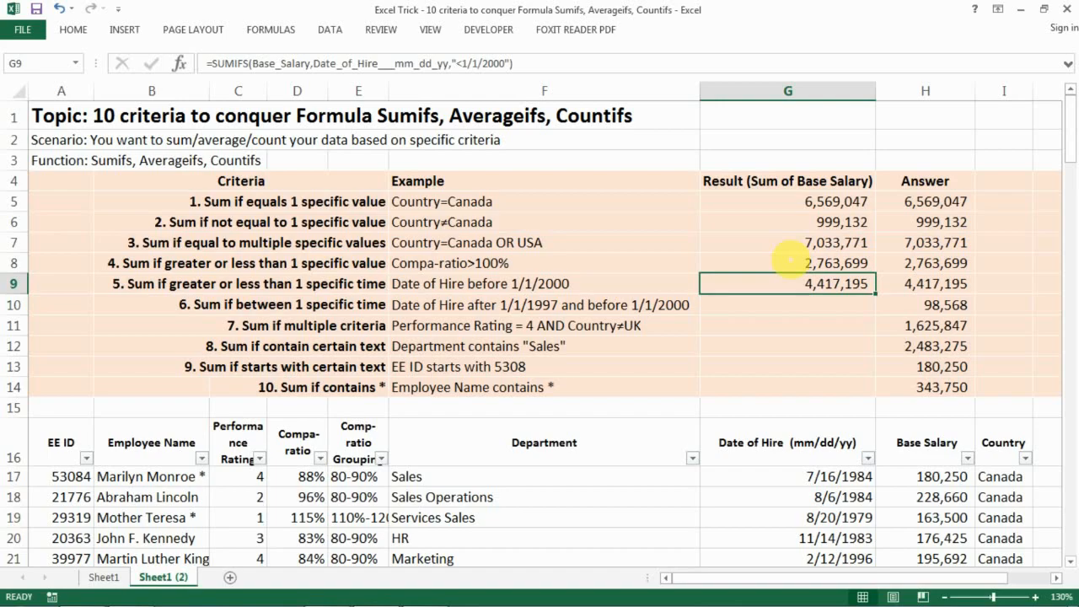
Review the sixth criterion and its example in row 10, ending on the empty result cell G10.
key("Down")
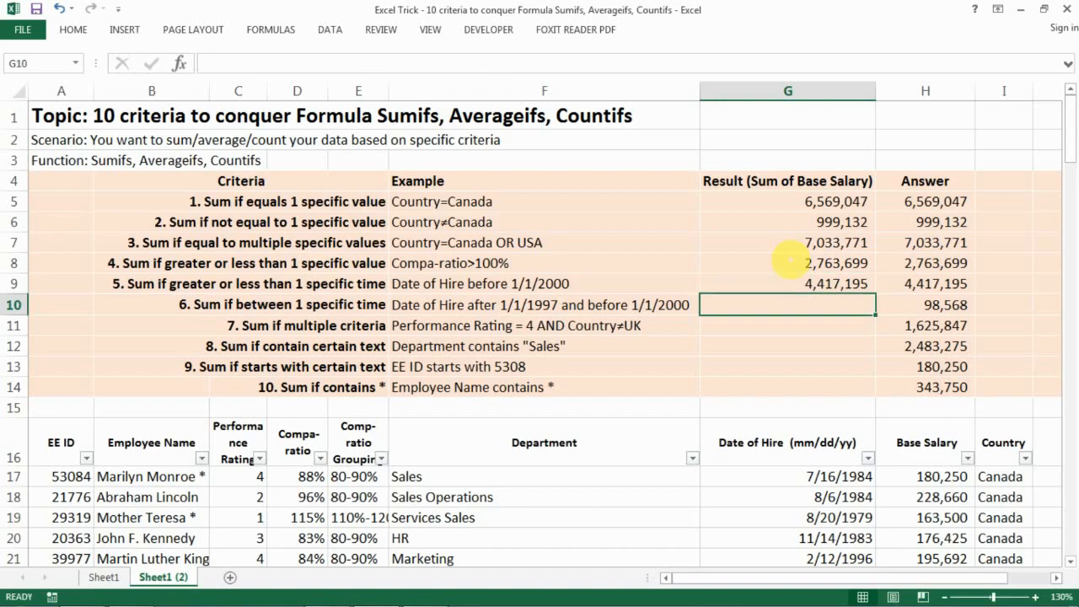
key("Left")
key("Left")
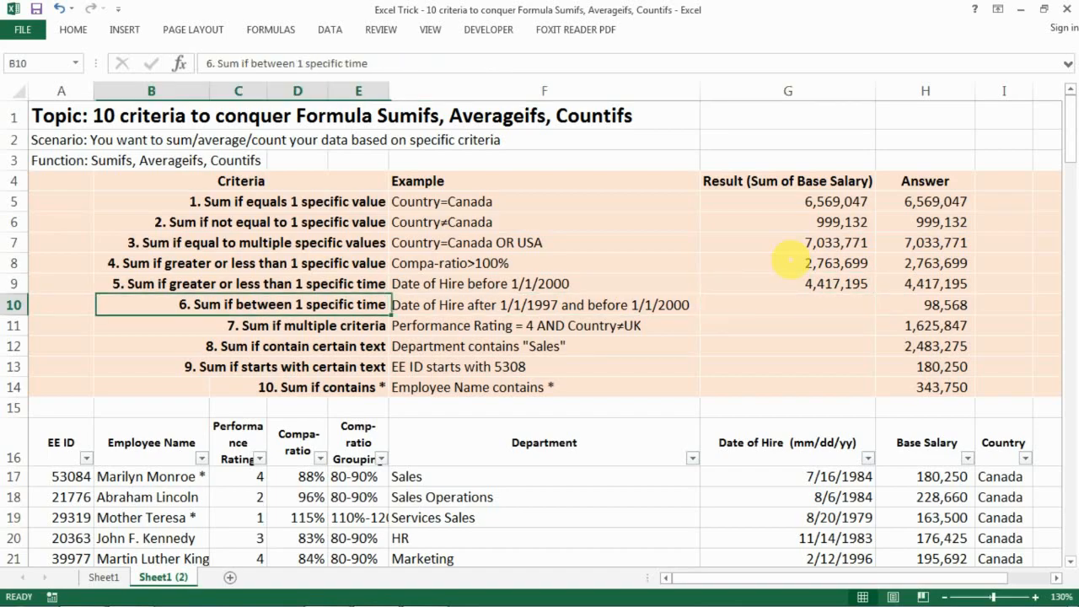
key("Right")
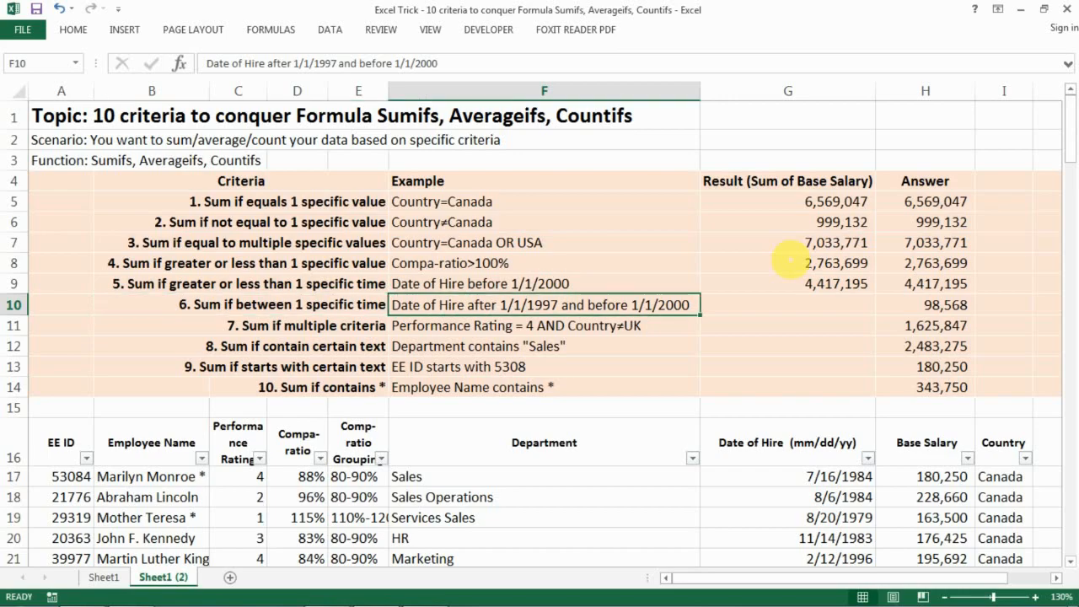
key("Left")
key("Right")
key("Right")
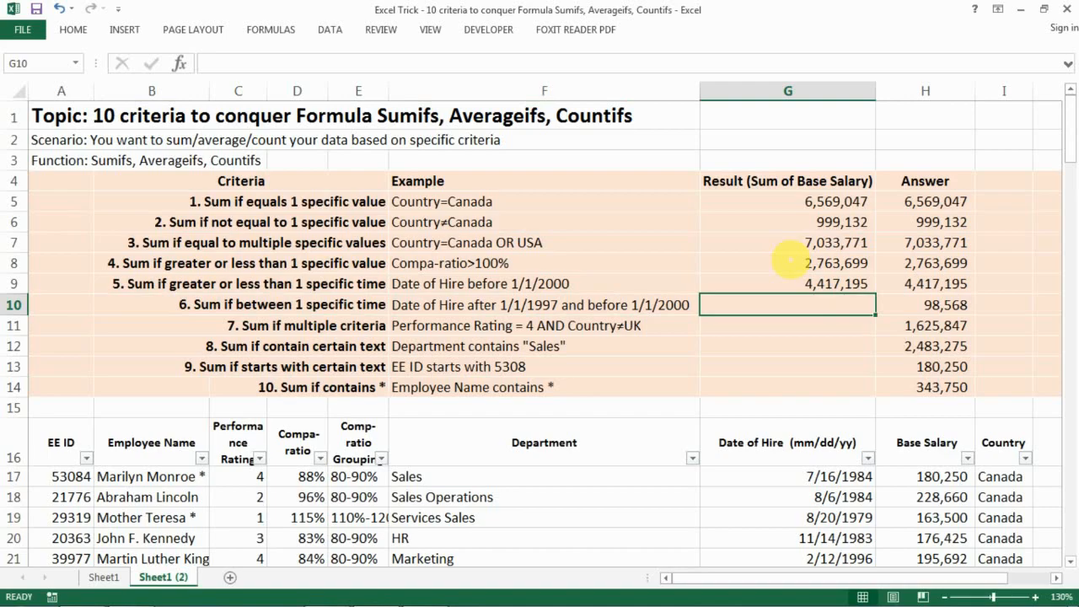
type("sumif")
key("BackSpace")
key("BackSpace")
key("BackSpace")
key("BackSpace")
key("BackSpace")
Start a SUMIFS formula in G10 for the hire-date period, with Base_Salary as the sum range.
type("=if")
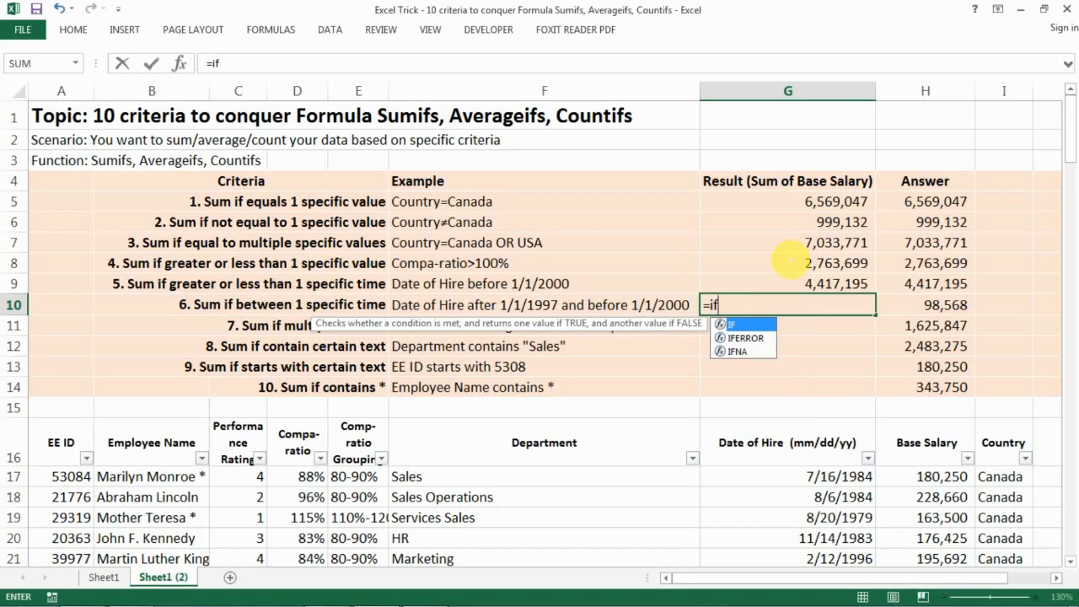
key("BackSpace")
key("BackSpace")
type("s")
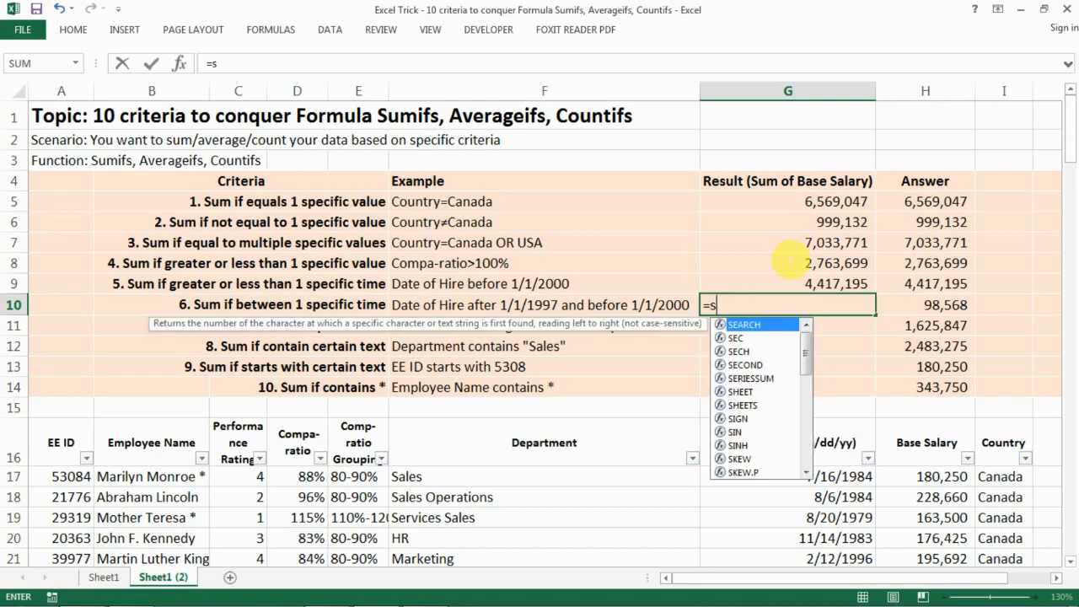
type("umifs")
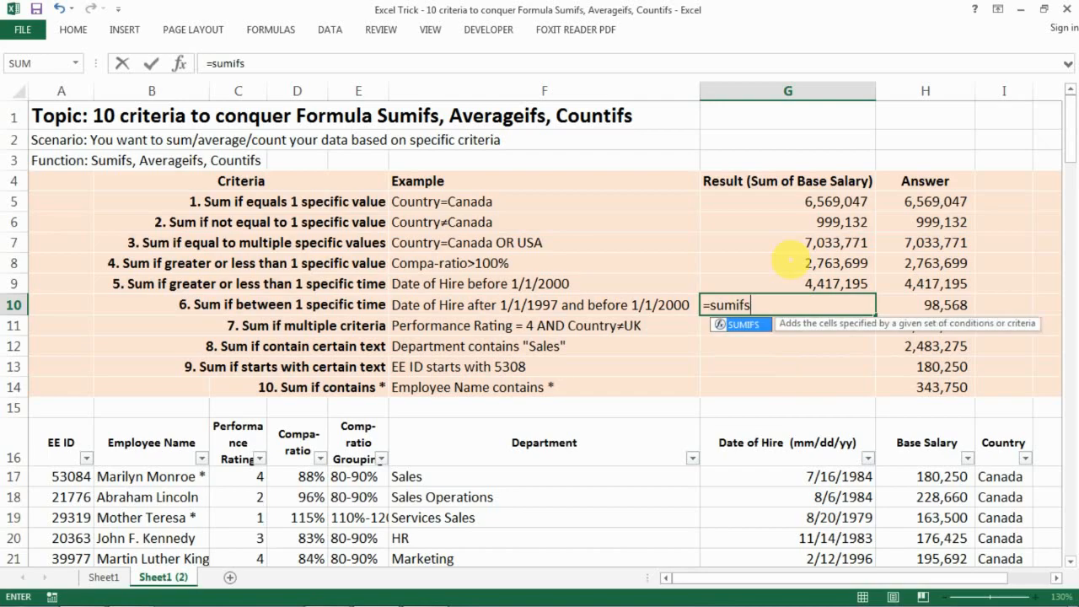
key("Tab")
type("base")
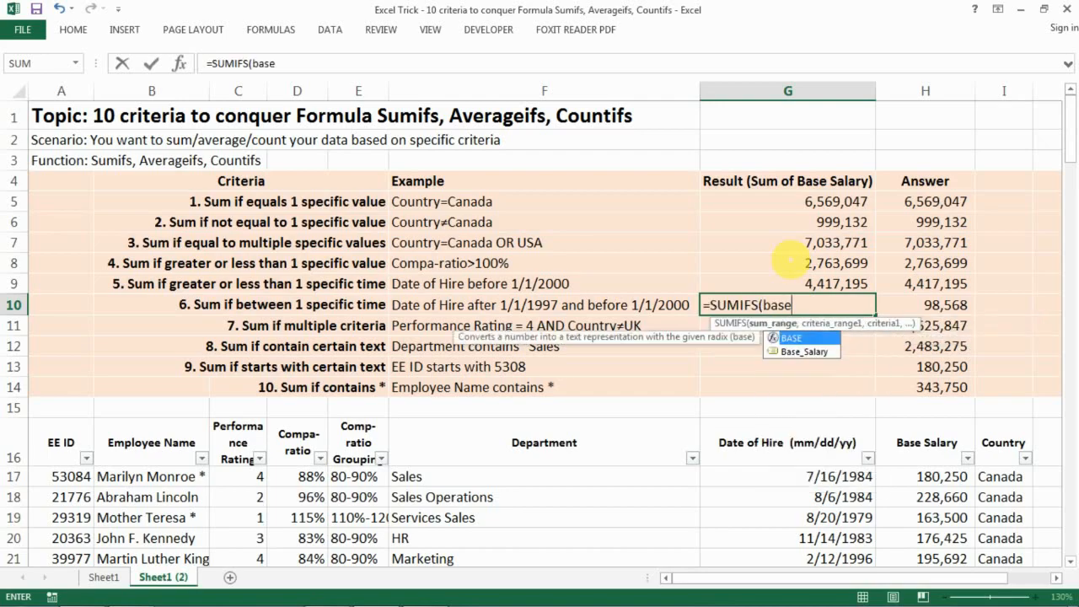
key("Down")
key("Tab")
type(",")
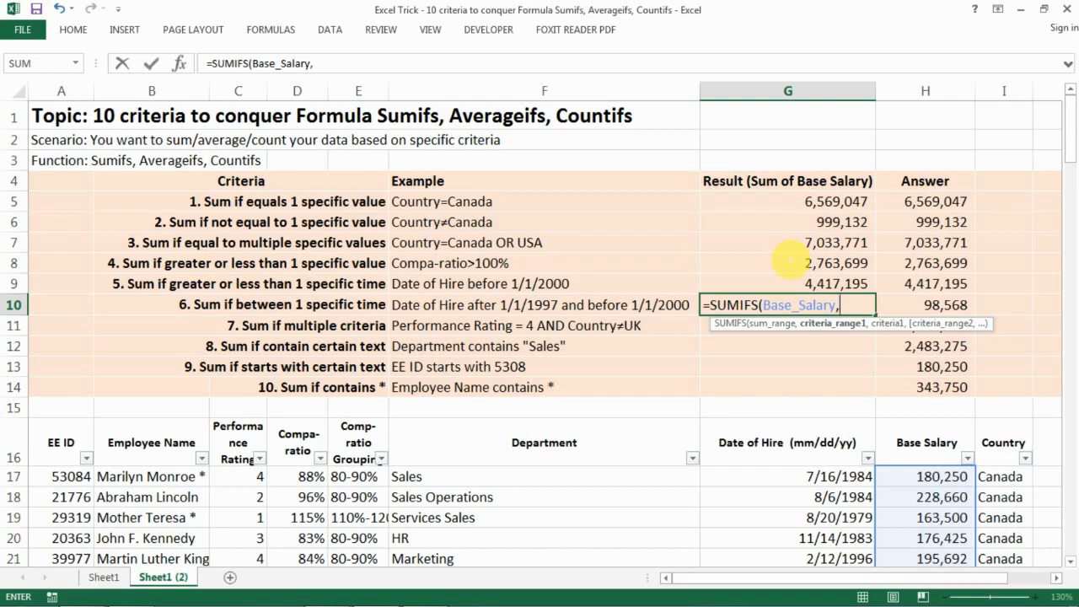
Add Date_of_Hire___mm_dd_yy as the first criteria range in the G10 formula, with ">1/1/1997" as its criterion.
type("da")
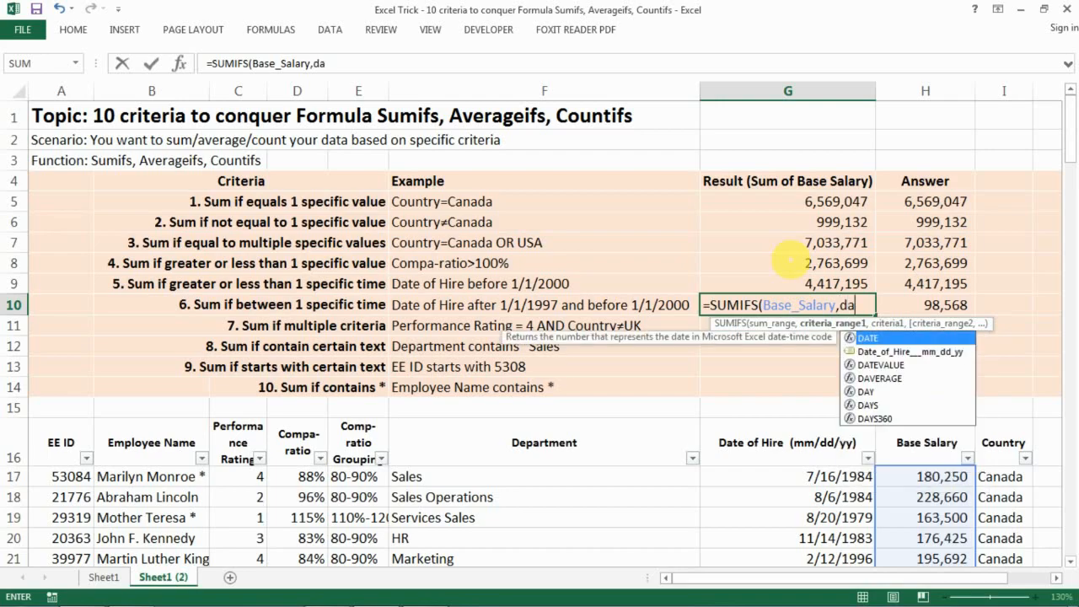
key("Down")
key("Tab")
type(",\"")
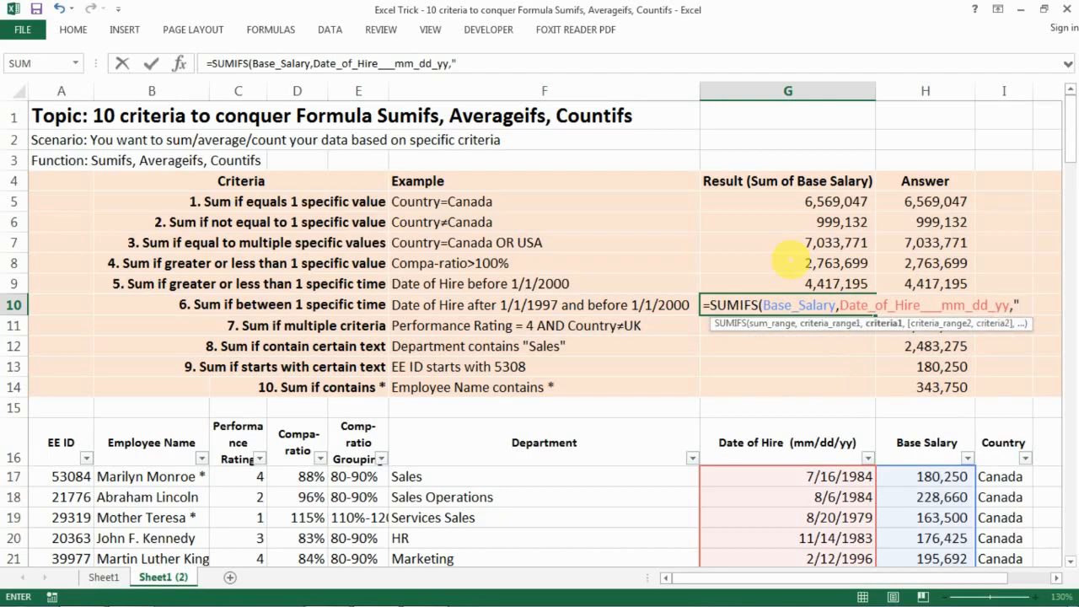
type(">1/1/1997\",")
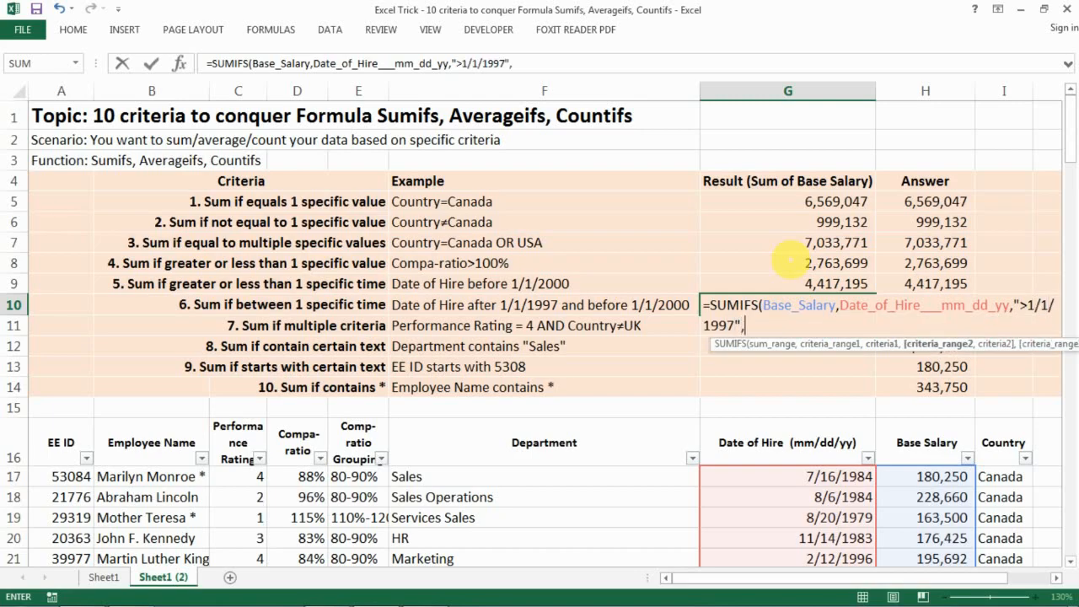
Complete the G10 formula with Date_of_Hire___mm_dd_yy again as the second criteria range and "<1/1/2000" as its criterion.
type("dae")
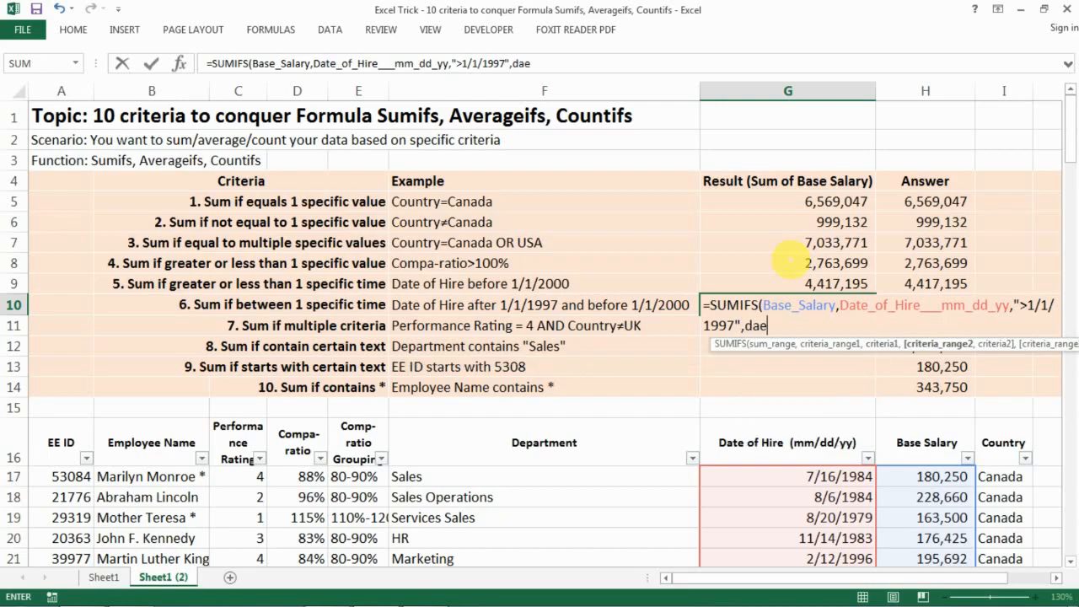
key("BackSpace")
type("te")
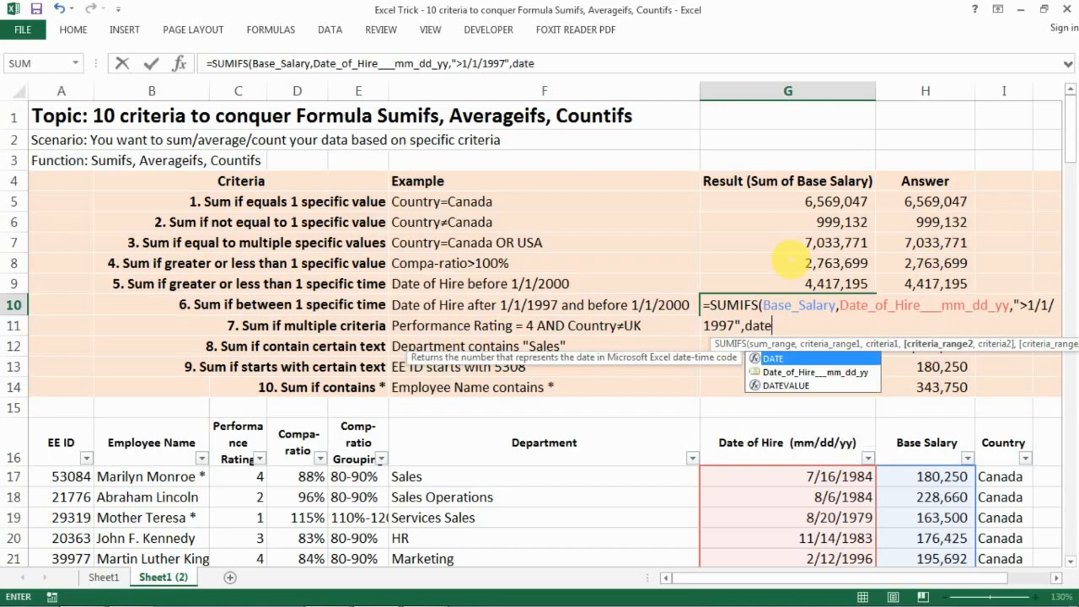
key("Tab")
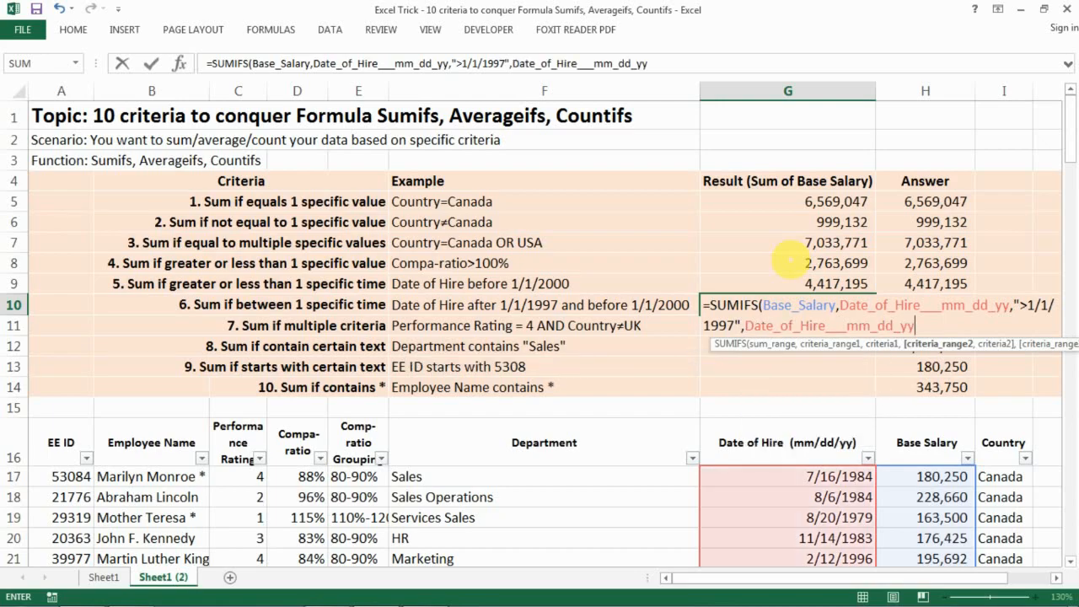
type(",\"")
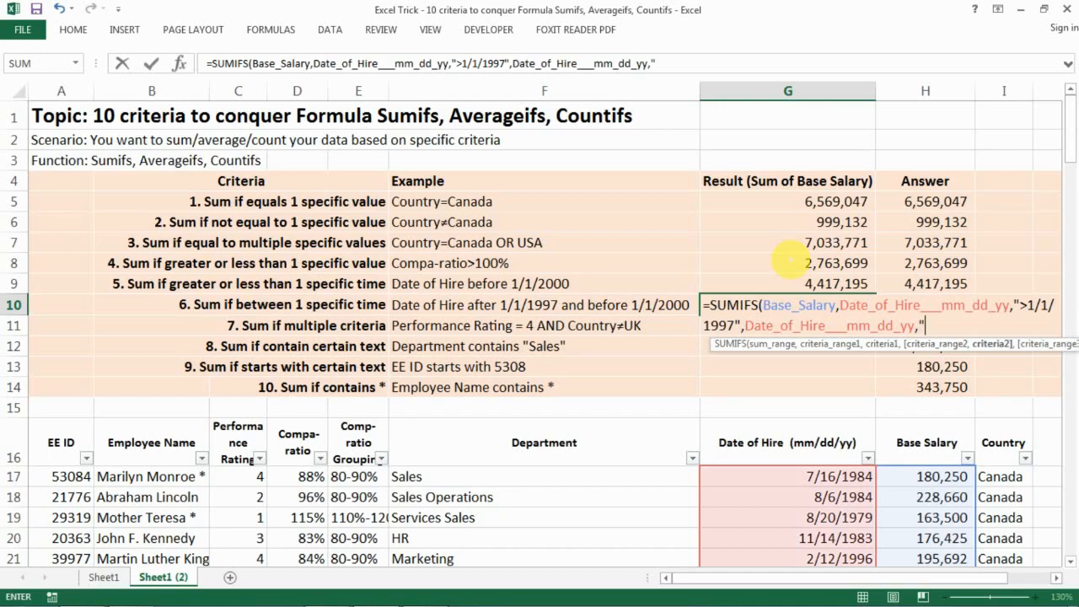
type("<1/1/200")
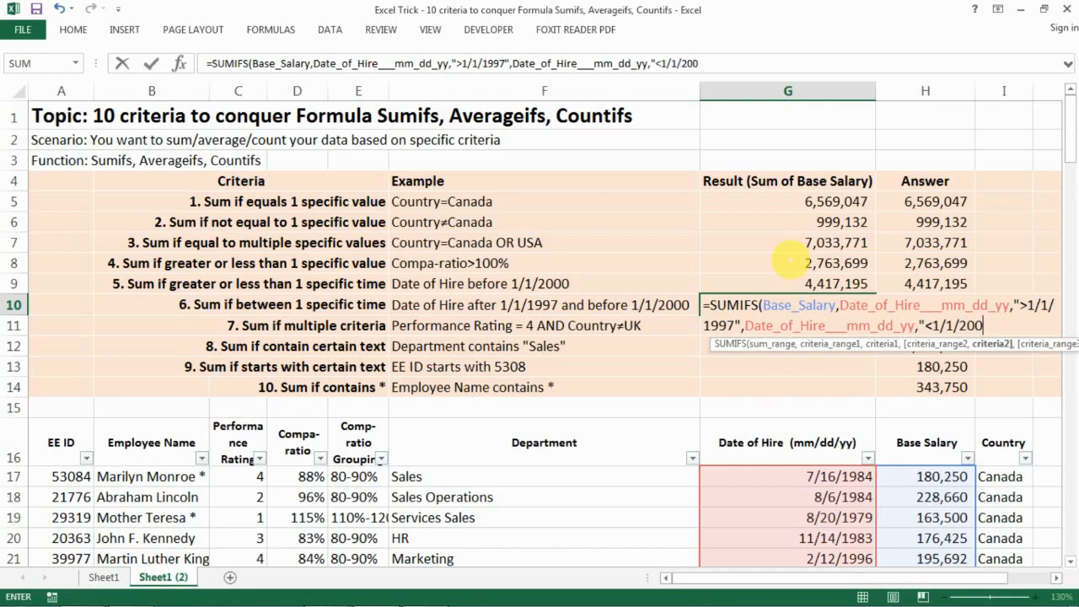
type("0\"")
type(")")
key("Return")
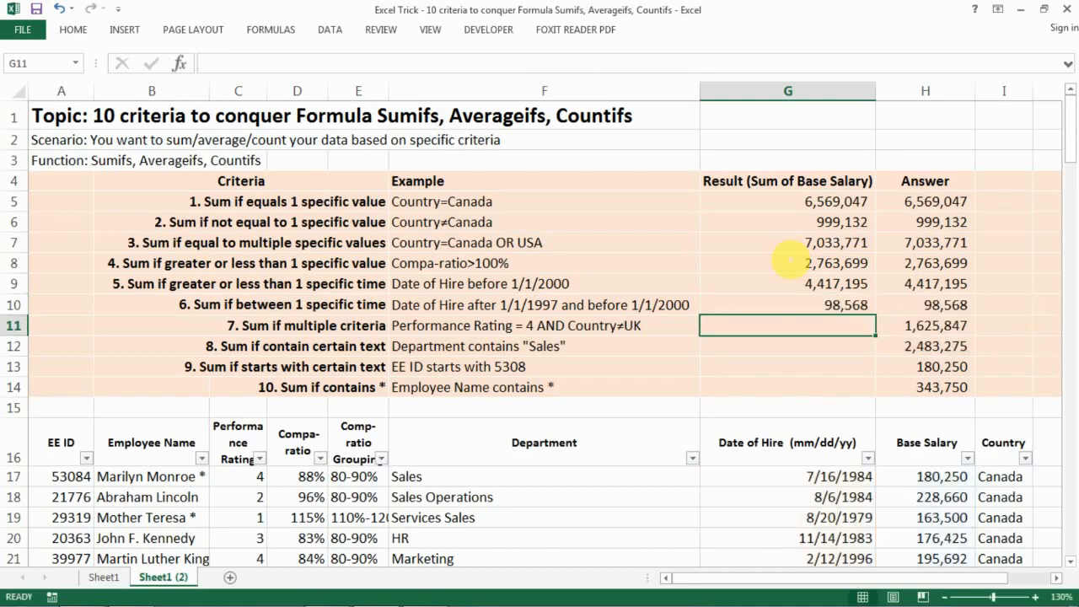
key("Up")
Start a SUMIFS formula in G11 for the multiple-criteria example, with Base_Salary as the sum range.
key("Down")
type("=sumfi")
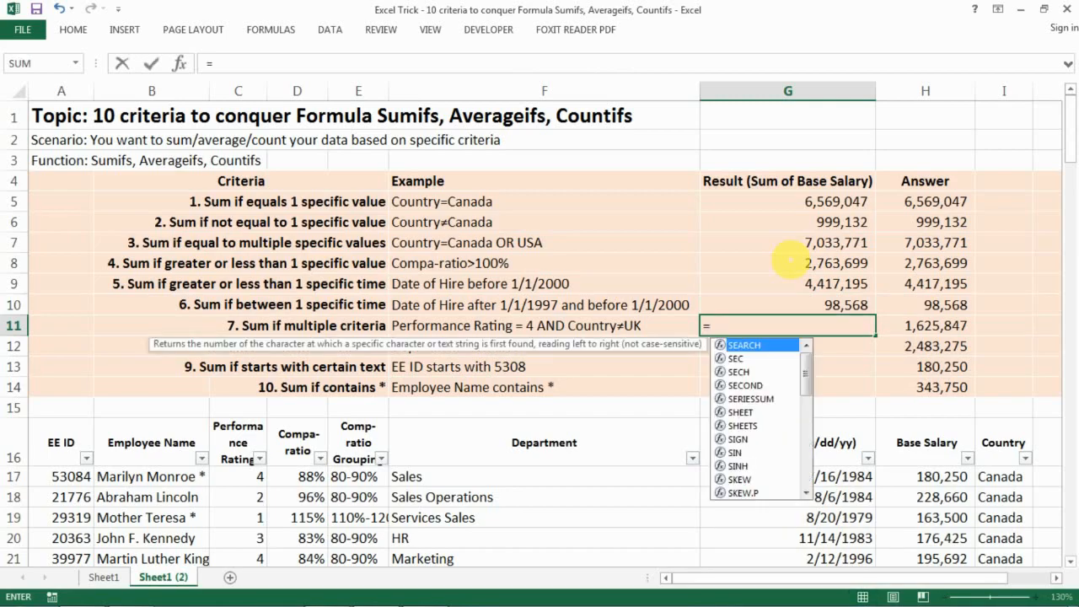
key("BackSpace")
key("BackSpace")
type("igs")
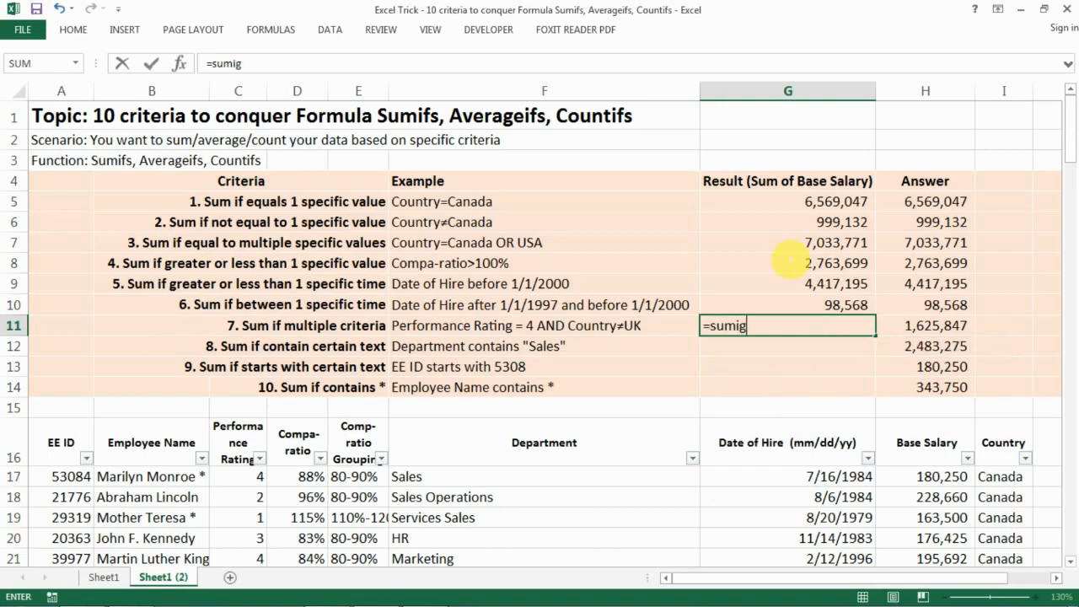
key("BackSpace")
key("BackSpace")
type("f")
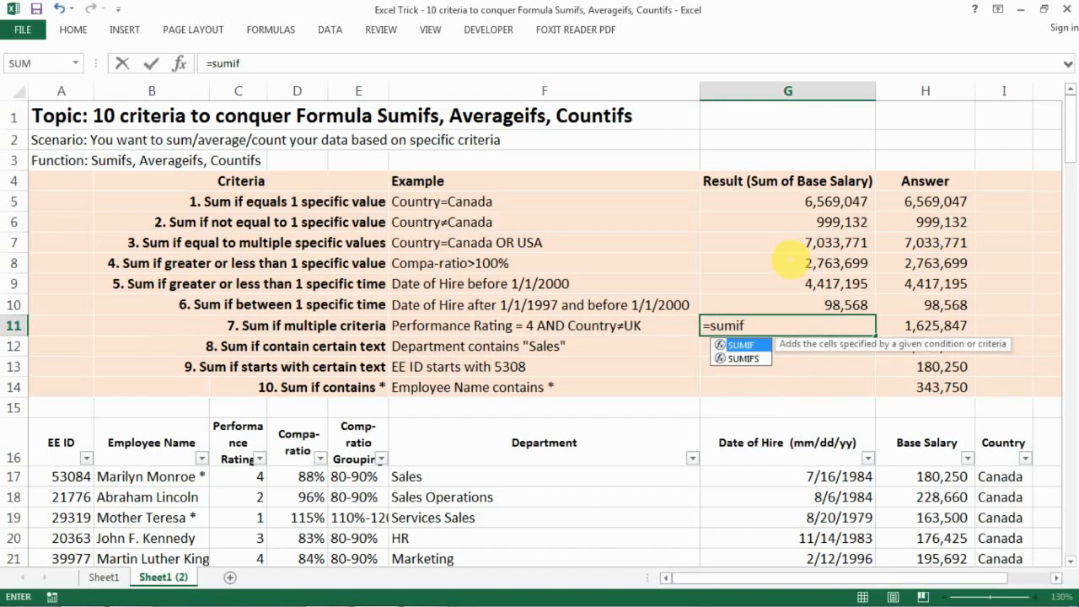
key("Down")
key("Tab")
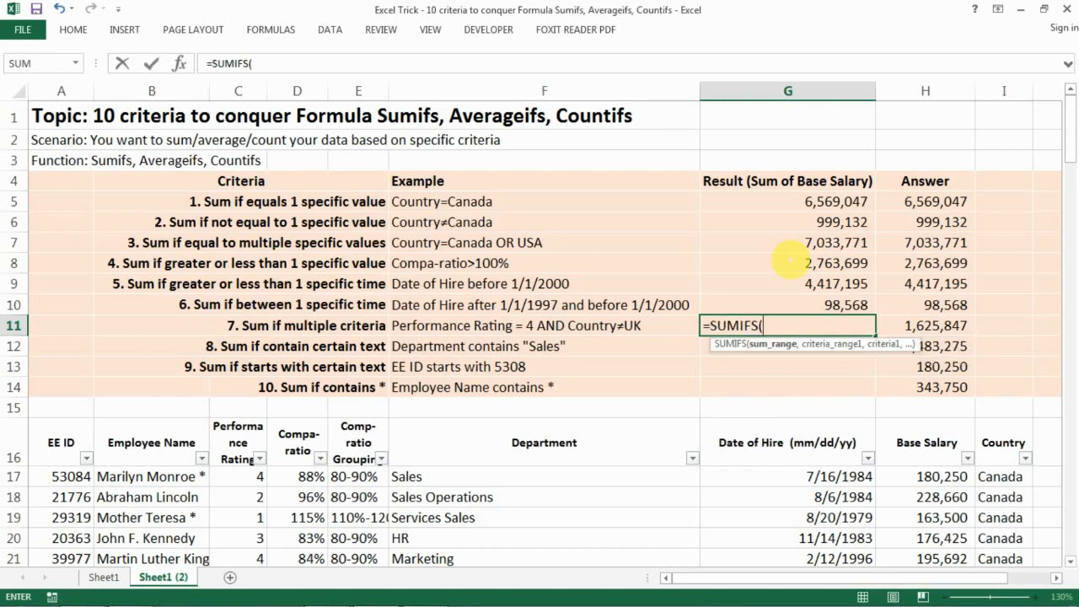
type("base")
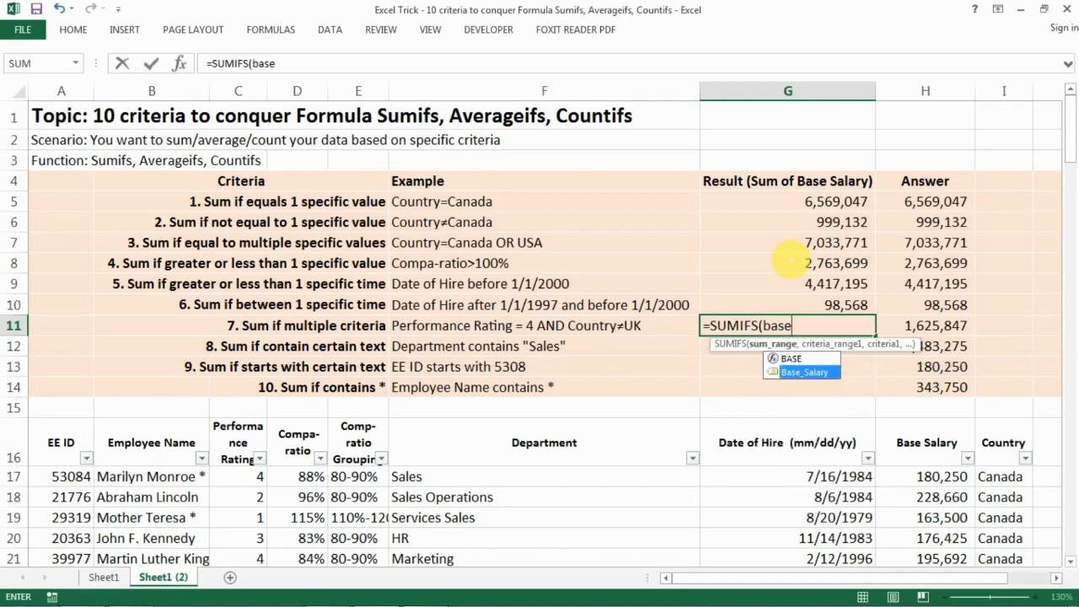
key("Tab")
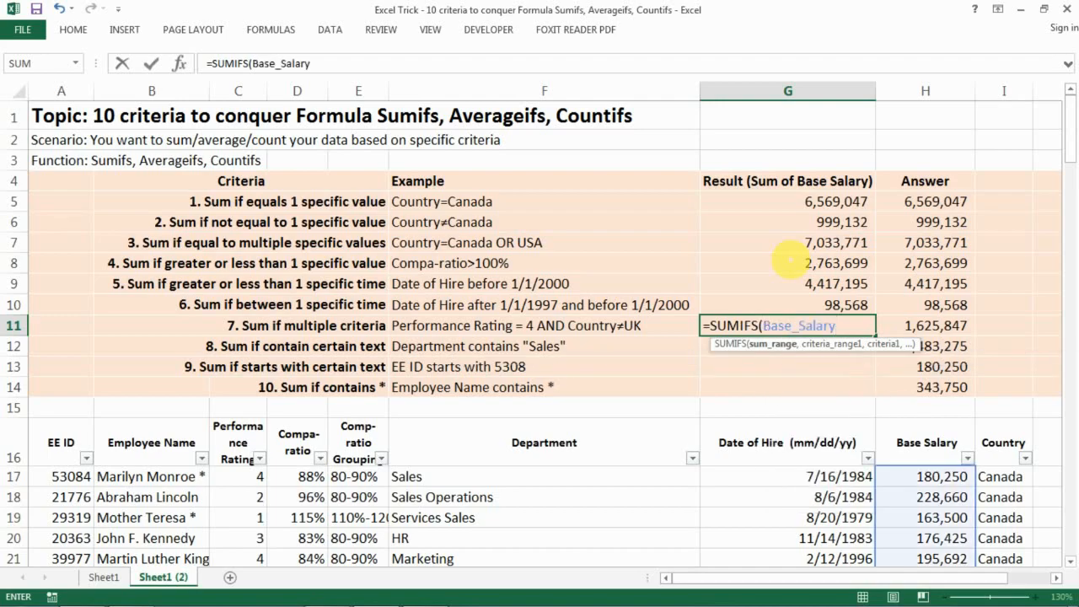
type(",")
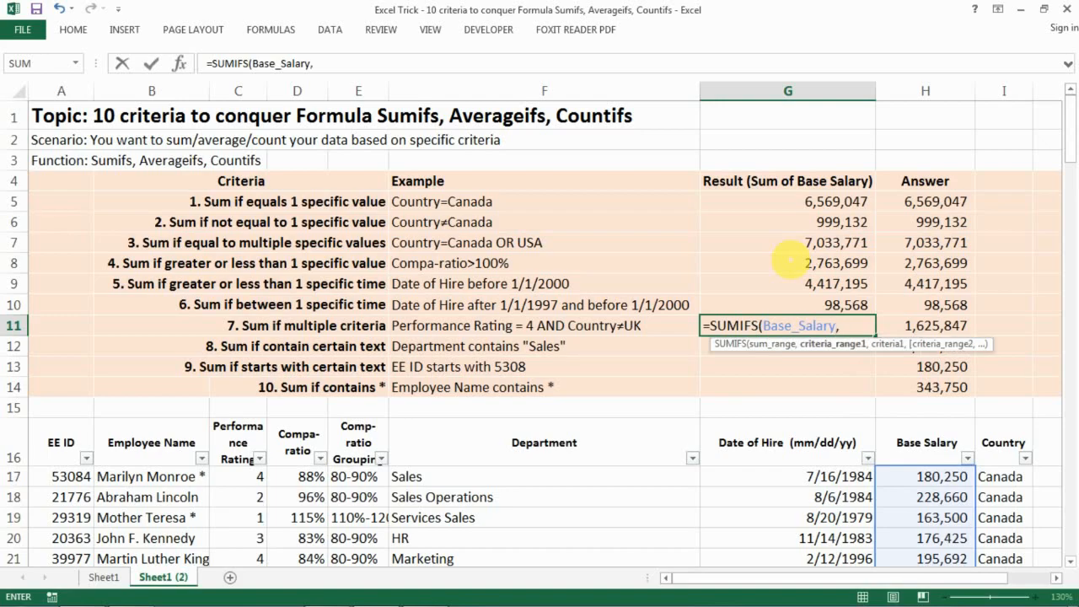
Add Performance_Rating as the first criteria range in the G11 formula, with "4" as its criterion.
type("per")
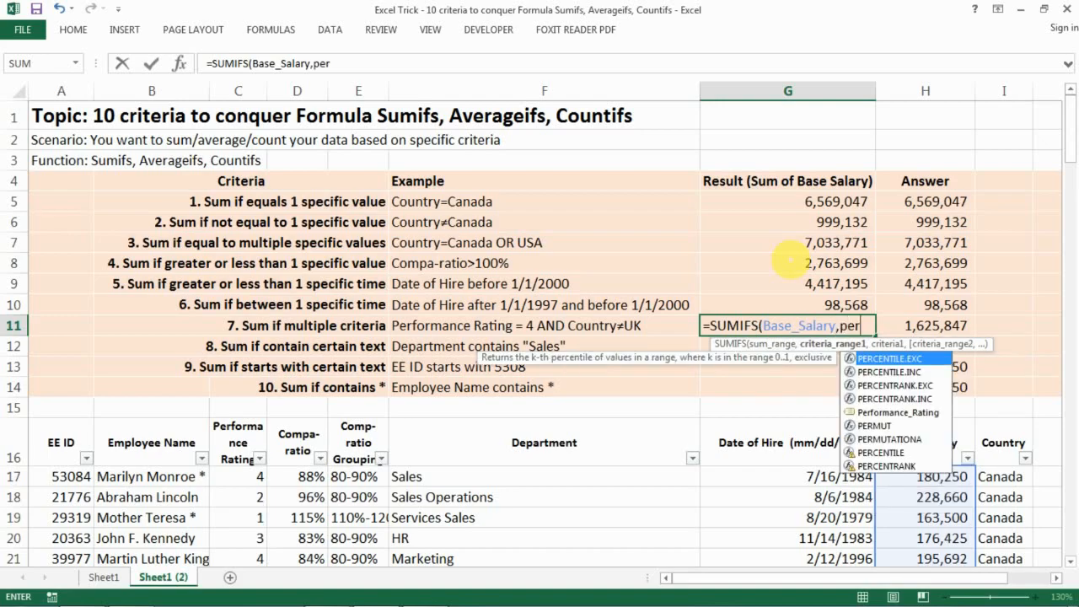
type("form")
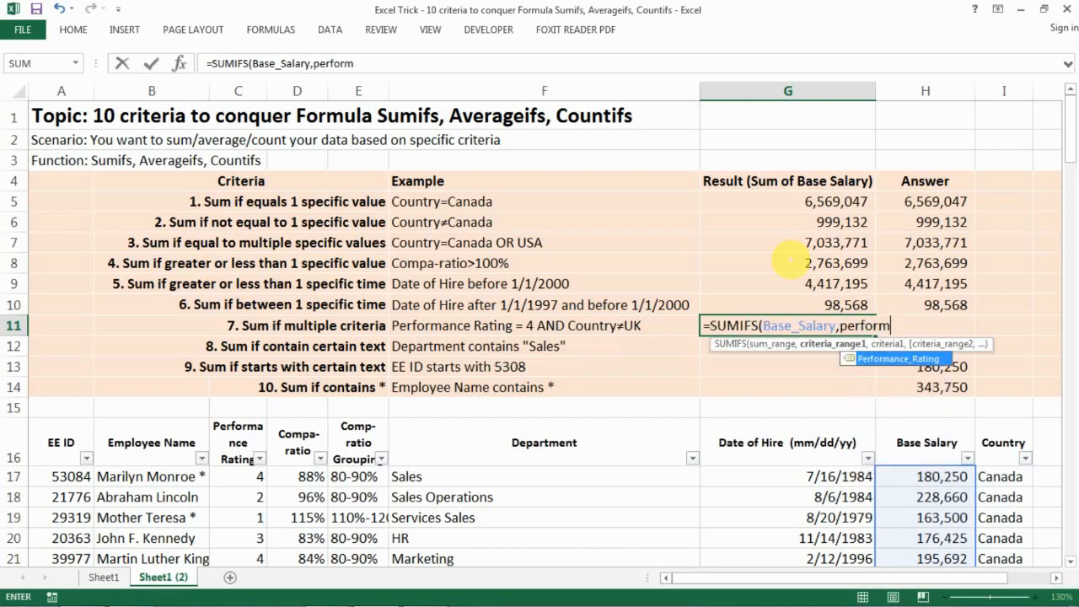
key("Tab")
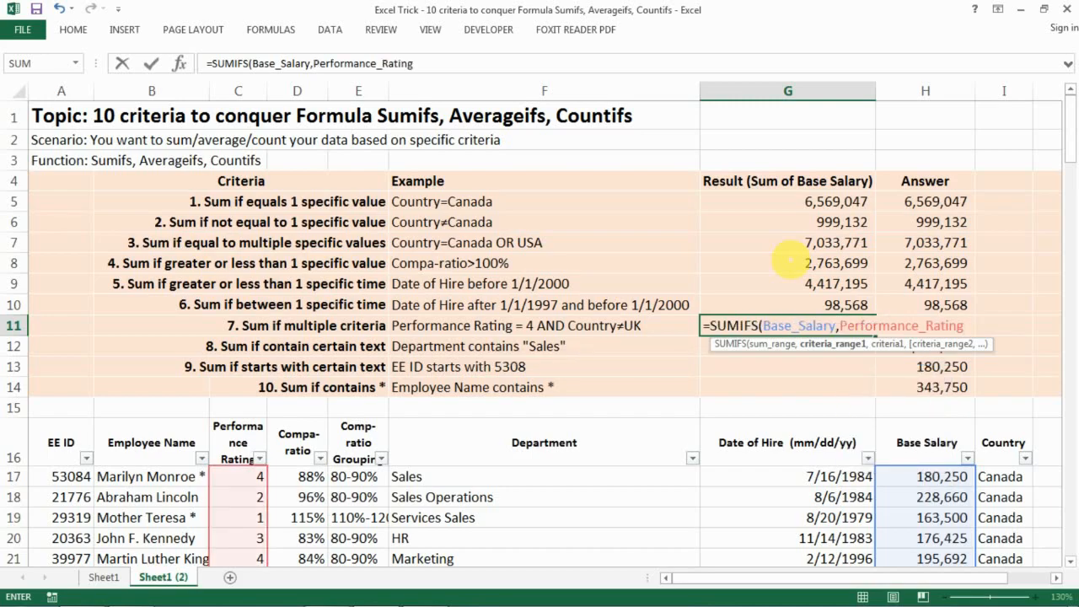
type(",")
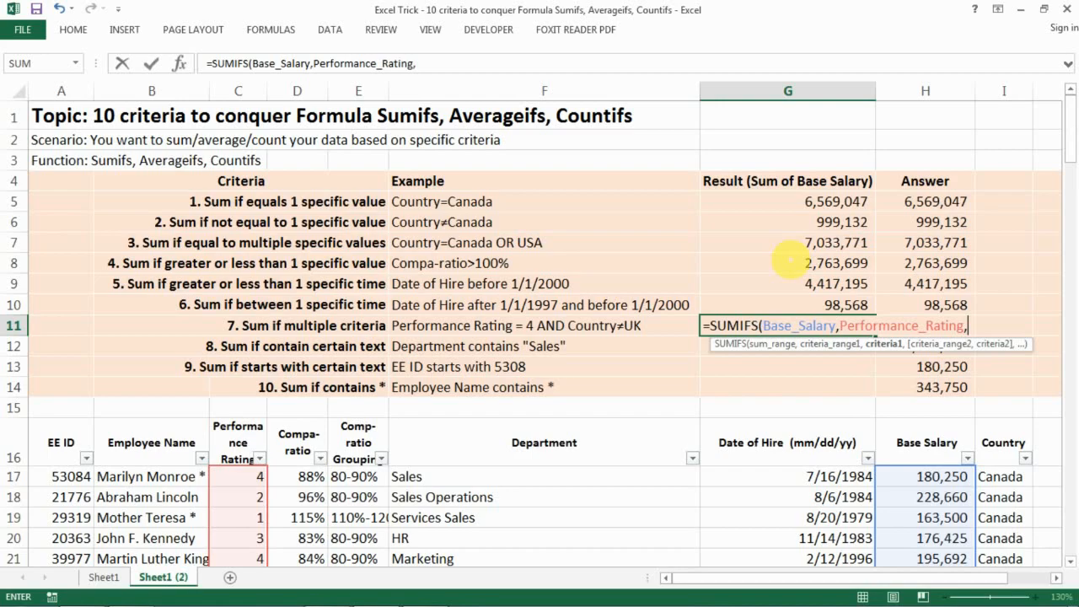
type("\"4\",")
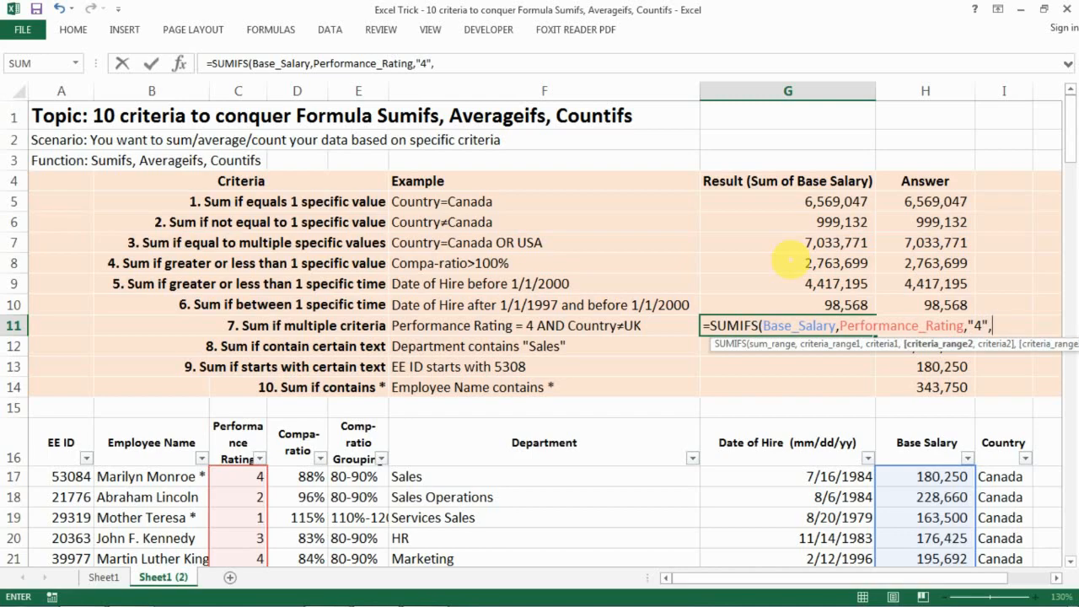
Complete the G11 formula with Country as the second criteria range and "<>UK" as its criterion.
type("countr")
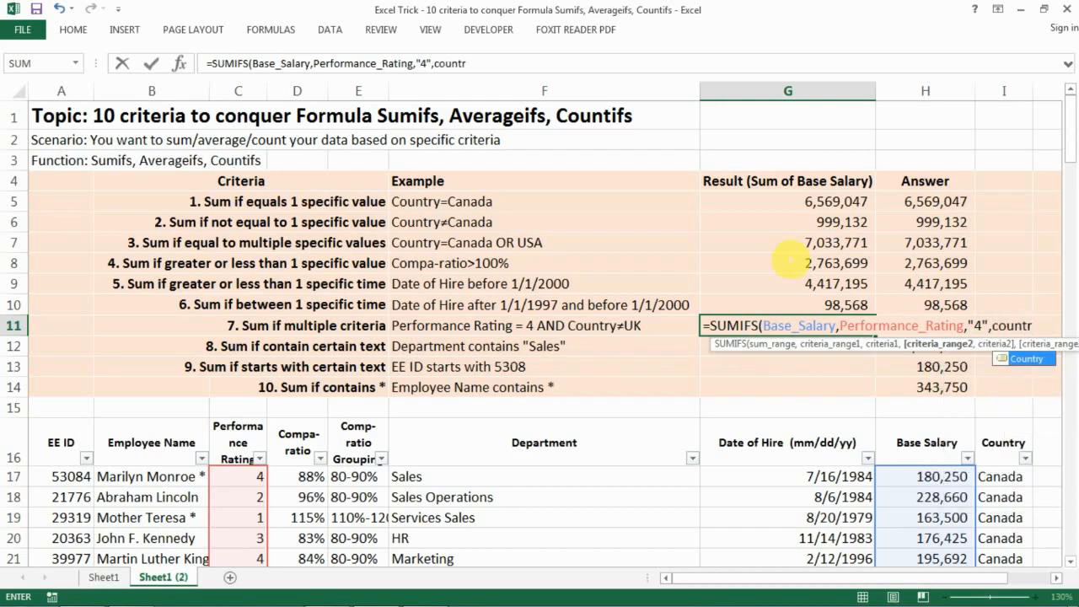
key("Tab")
type(",")
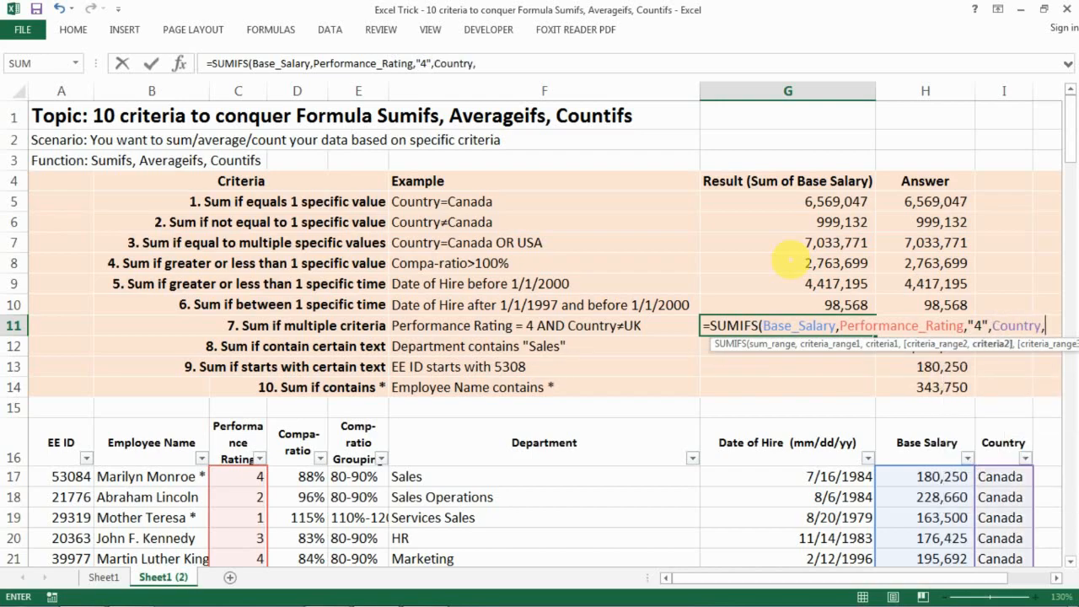
type("\"<>UK\"")
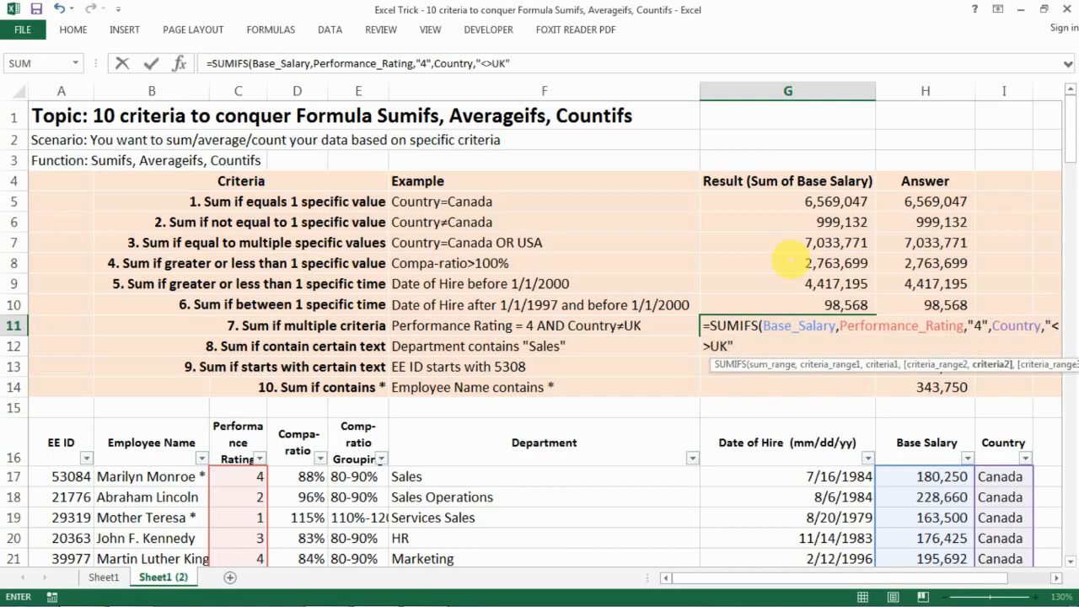
type(")")
key("Return")
key("Up")
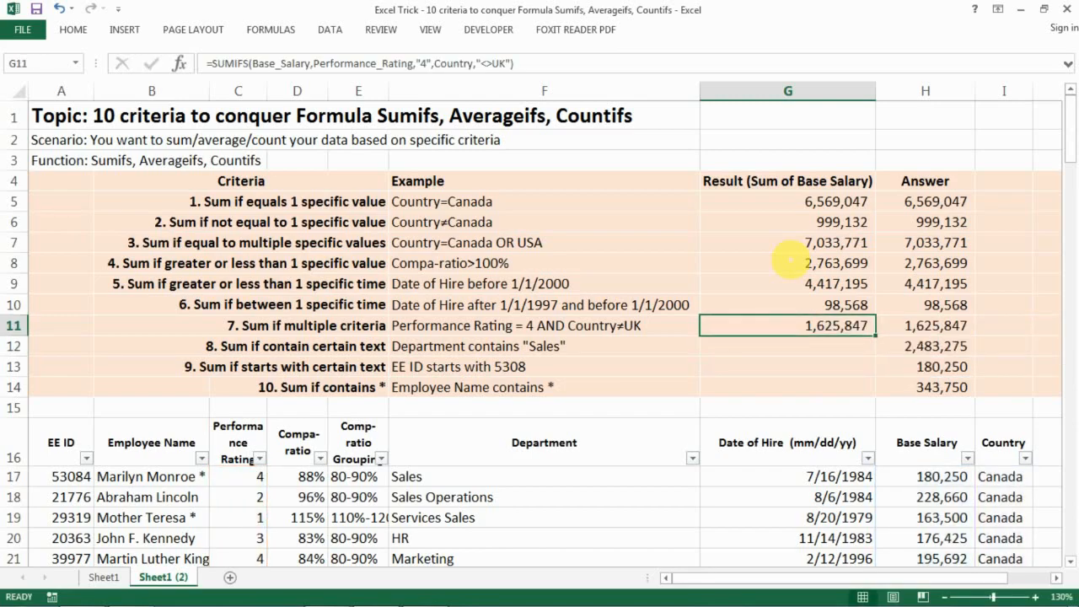
Review the eighth criterion's example in row 12 and the department entries in F17 to F19 that contain "Sales".
key("Down")
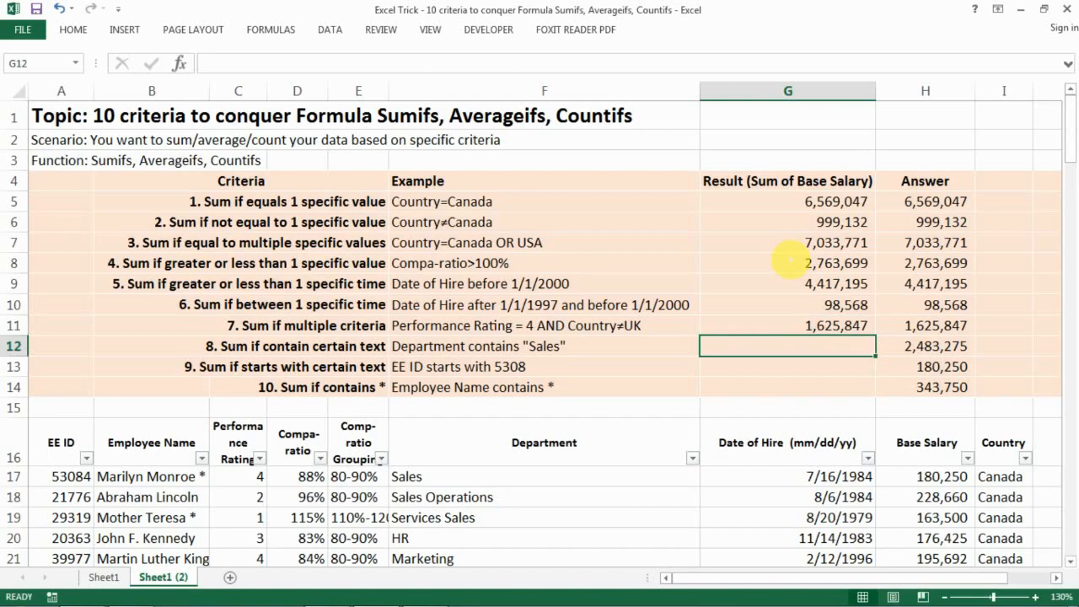
key("Left")
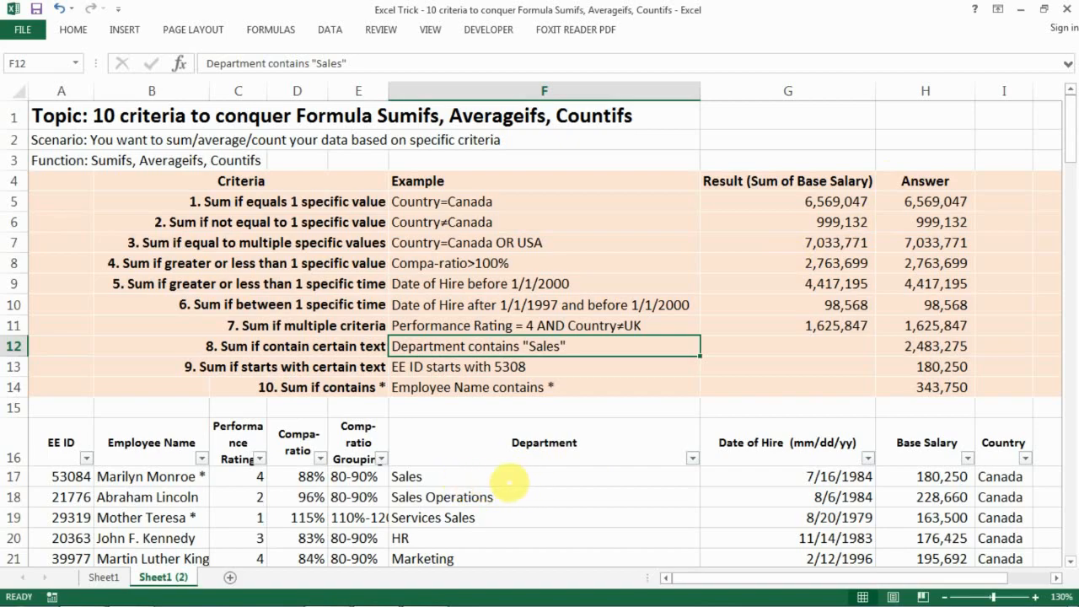
left_click(496, 479)
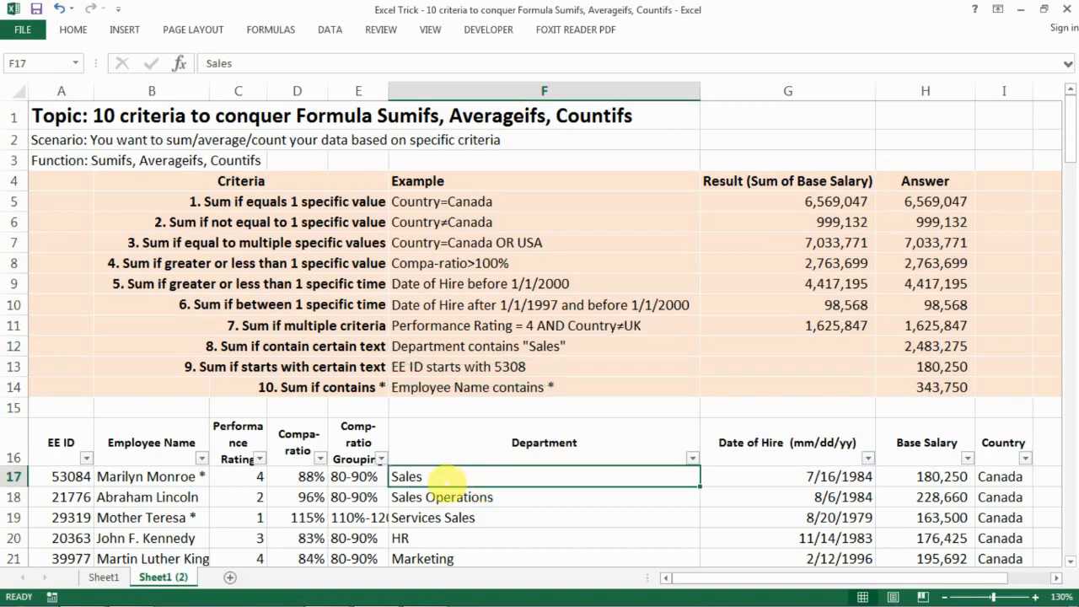
left_click(451, 496)
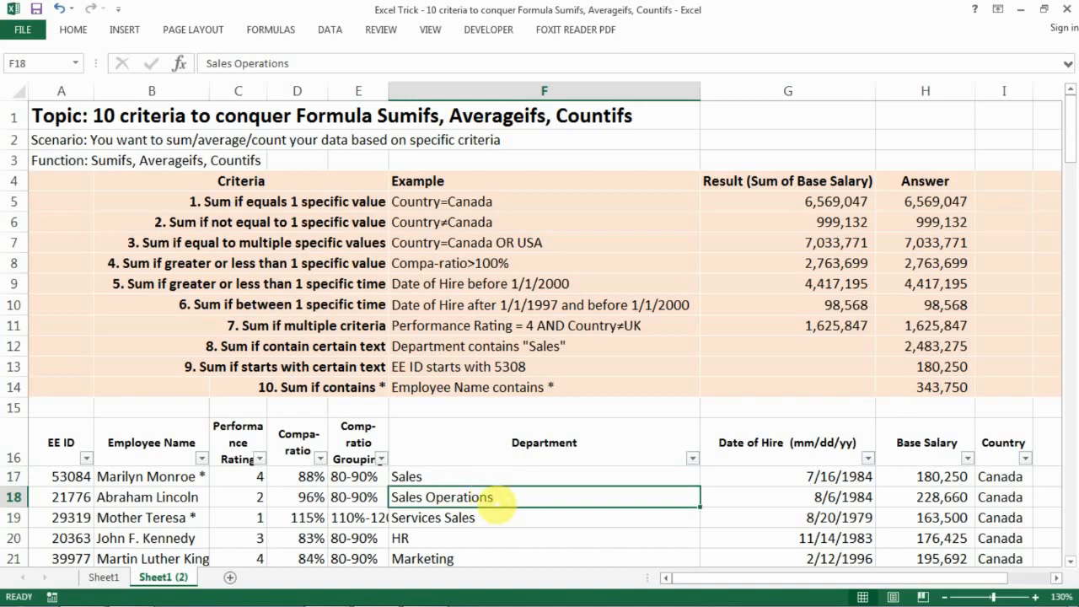
left_click(476, 516)
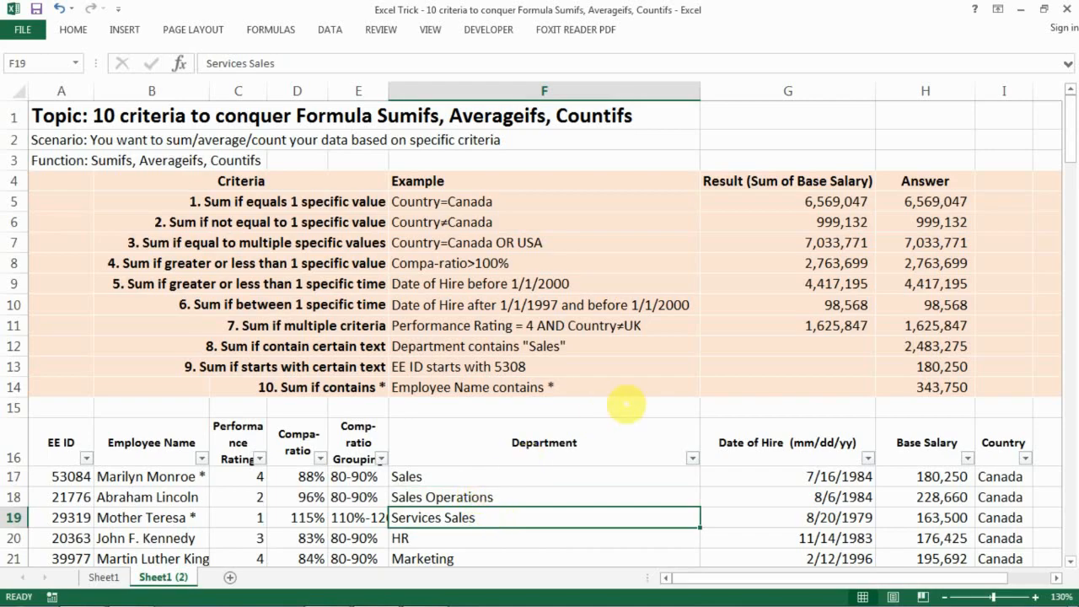
Start a SUMIFS formula in G12 for the contains-text example, with Base_Salary as the sum range.
left_click(751, 346)
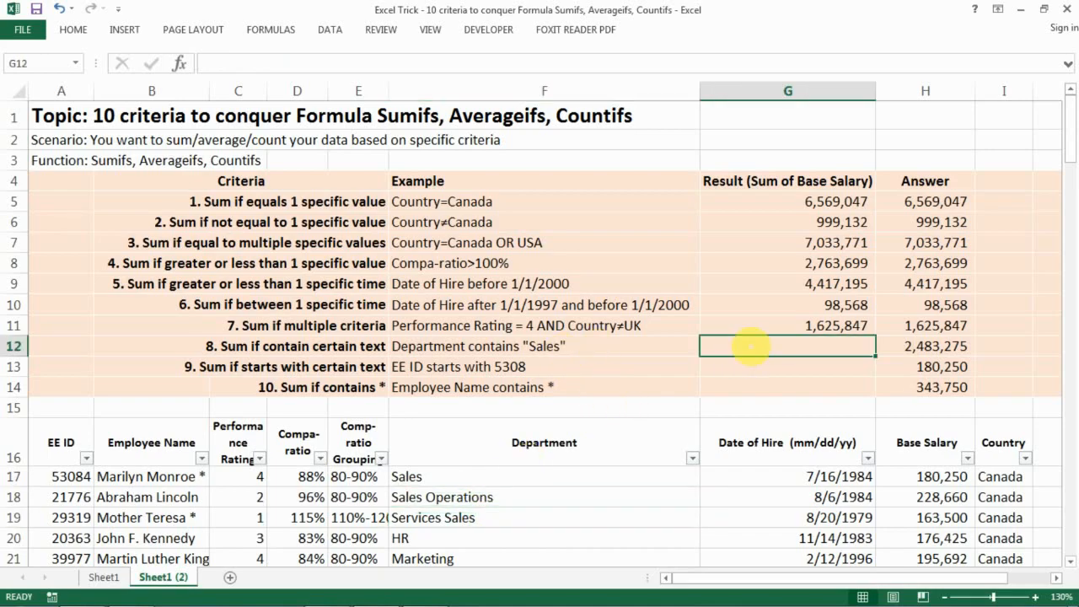
type("=sum")
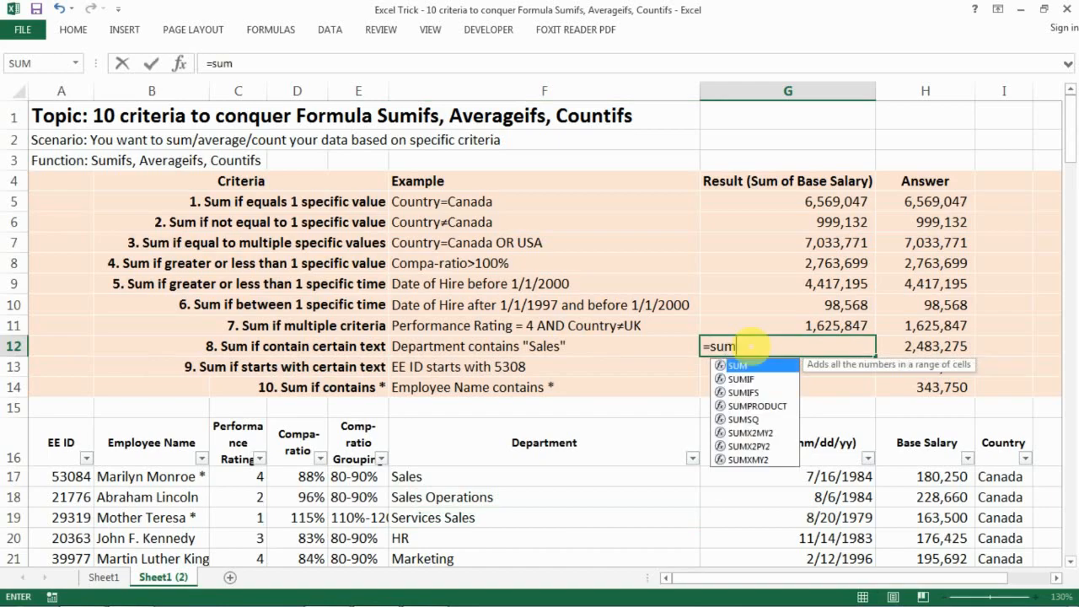
type("if")
key("Down")
key("Tab")
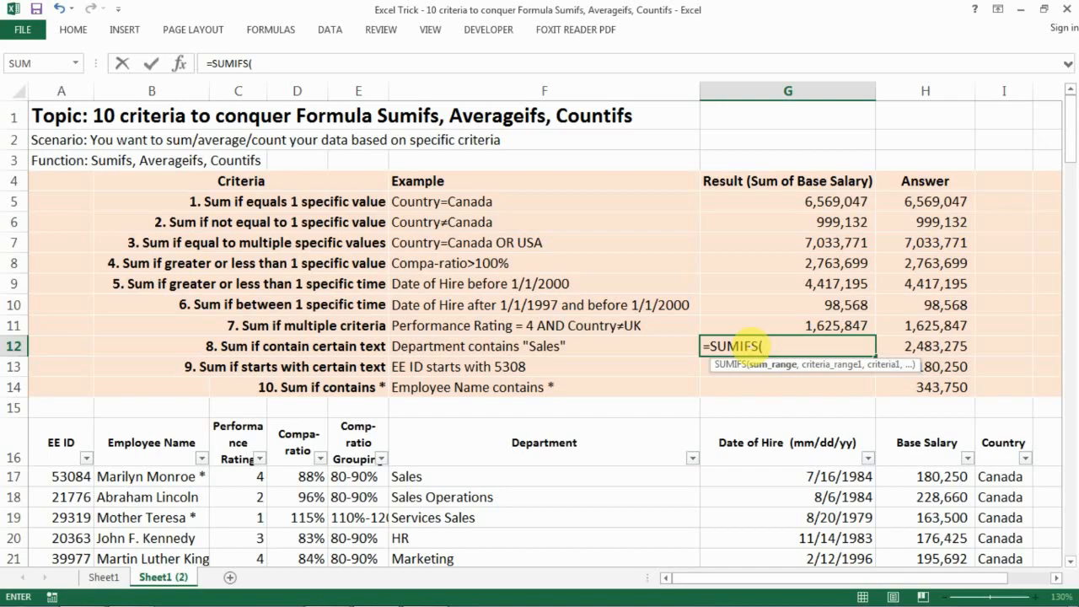
type("base")
key("Tab")
type(",")
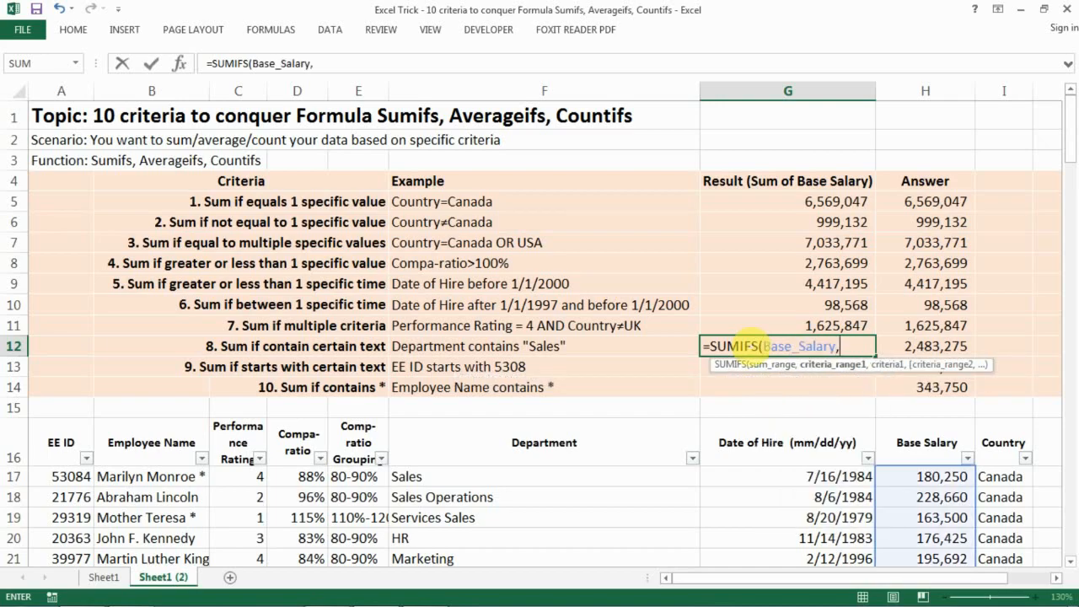
Add Department as the criteria range in the G12 formula and enter it with an empty "" criterion.
type("depart")
key("Tab")
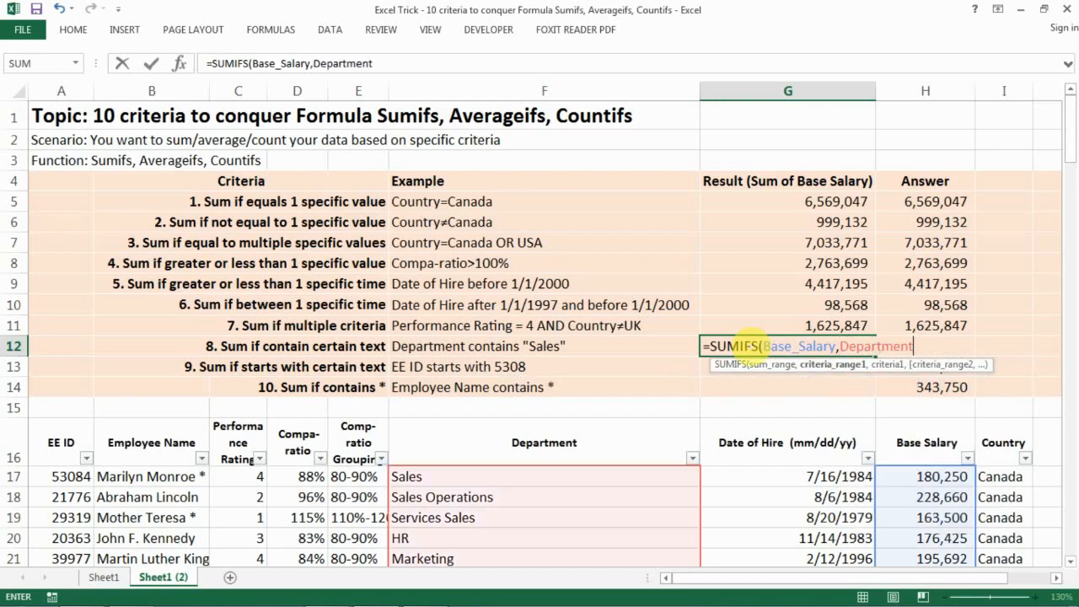
type(",")
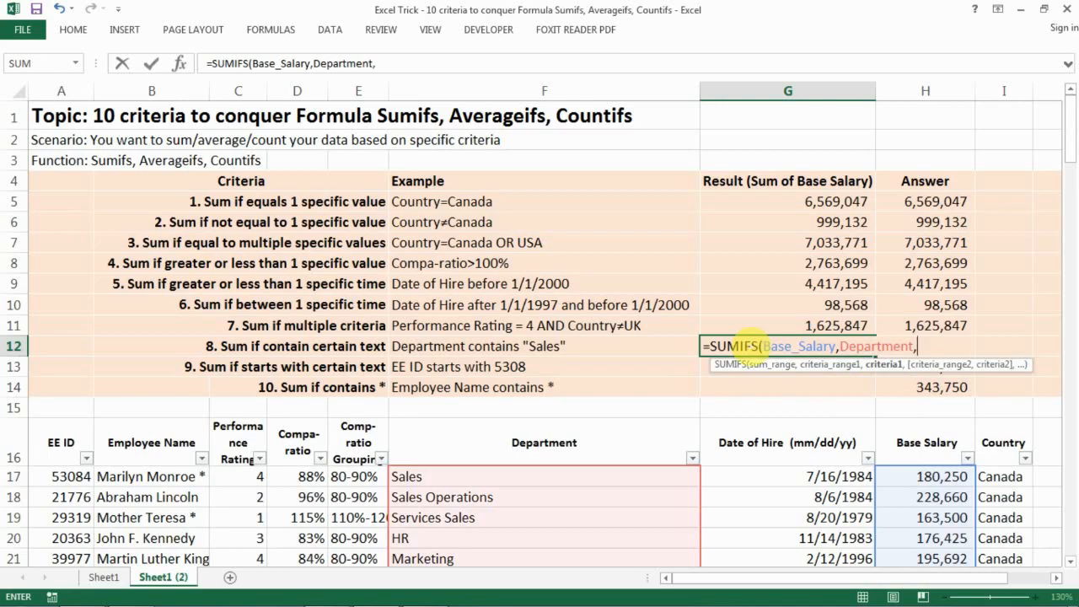
type("\"\"")
key("ctrl+Return")
key("Left")
left_click(751, 346)
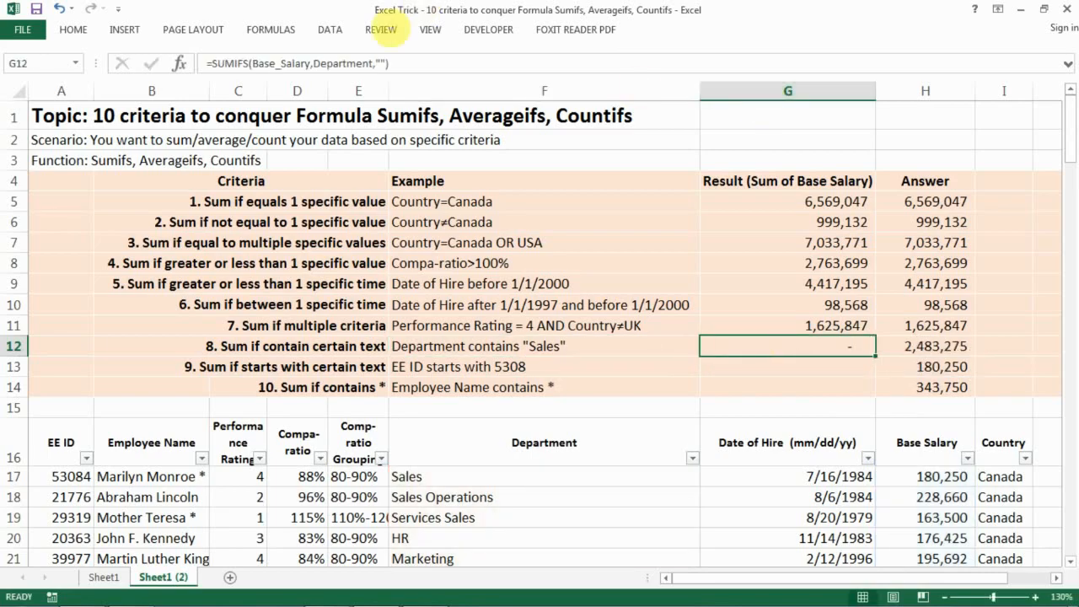
Set the criterion of the G12 formula to "*Sales*" so it matches departments containing Sales.
left_click(381, 63)
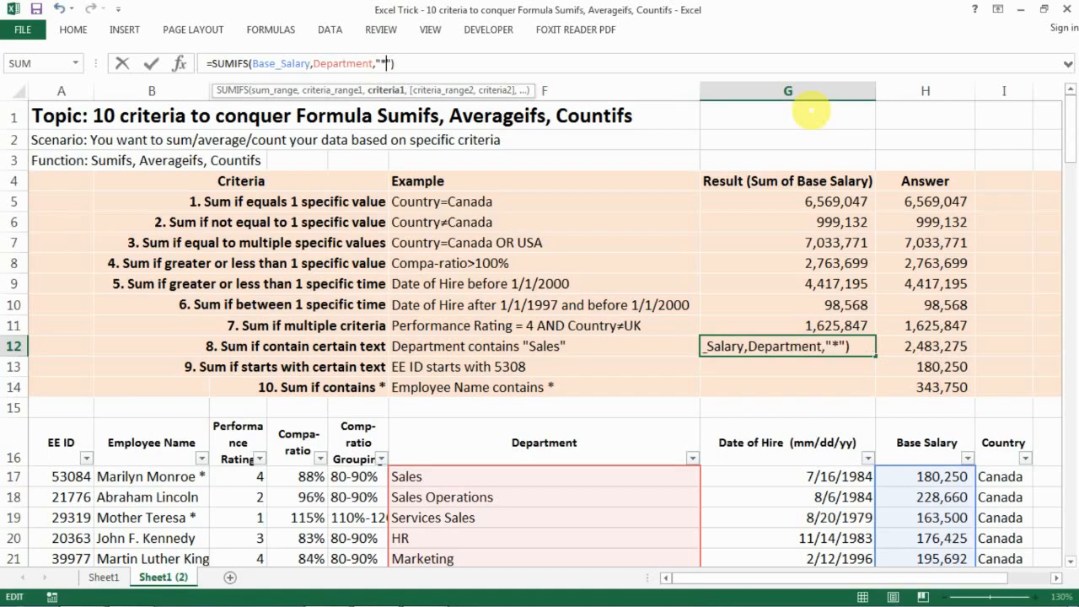
type("Sales*")
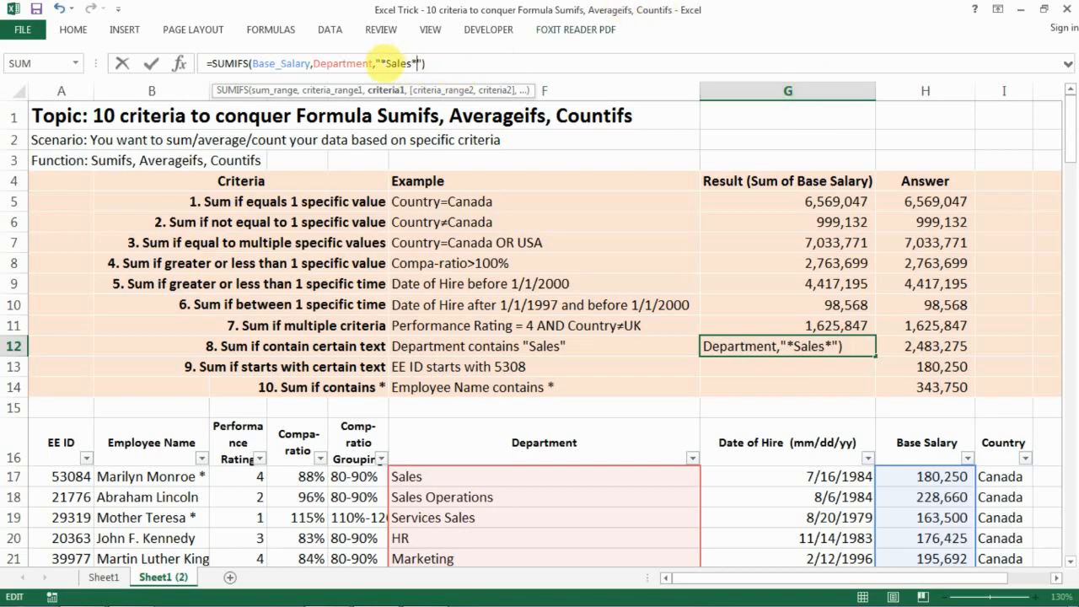
left_click(381, 62)
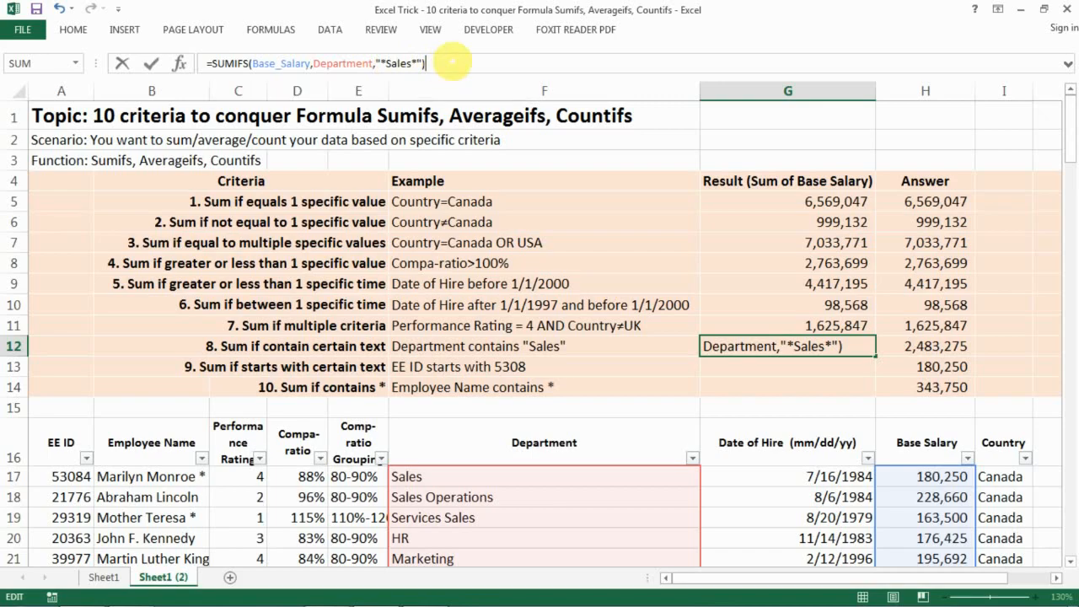
key("Return")
key("Up")
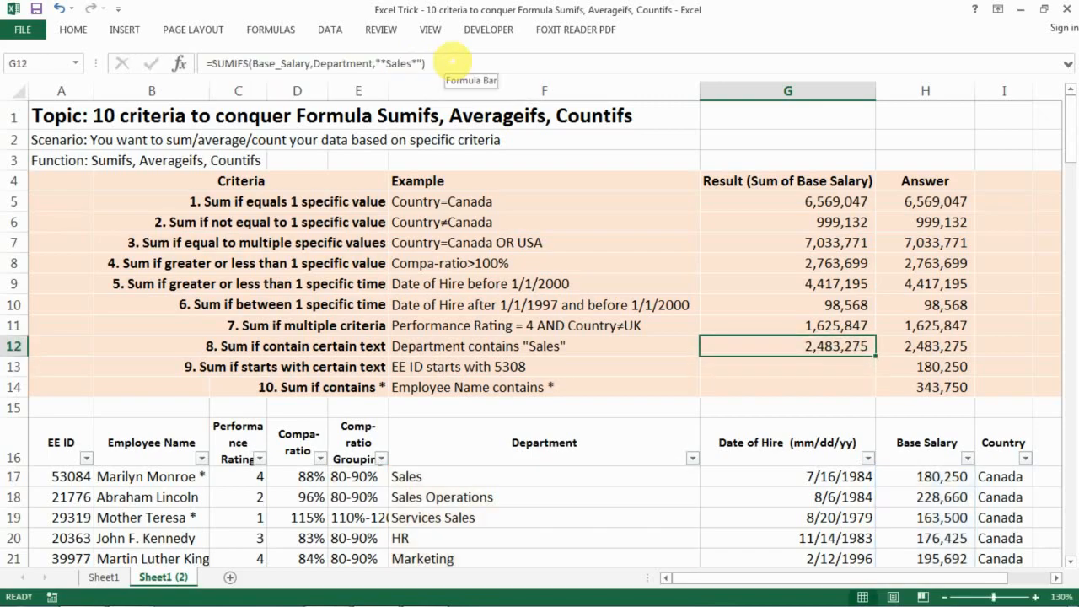
Start a SUMIFS formula in G13 for the starts-with-text example, with Base_Salary as the sum range.
key("Down")
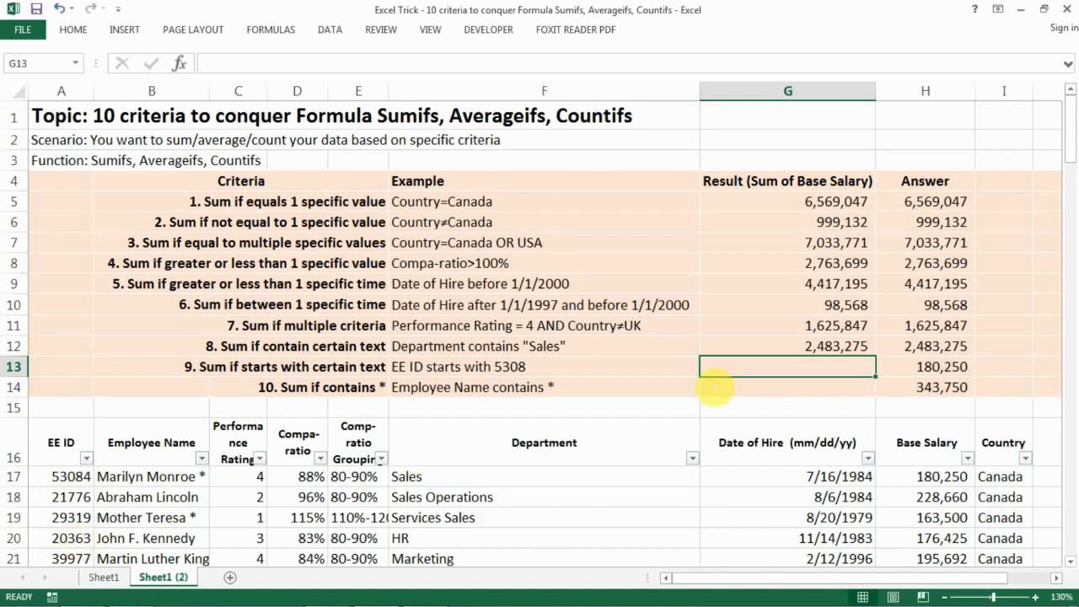
type("=sumfi")
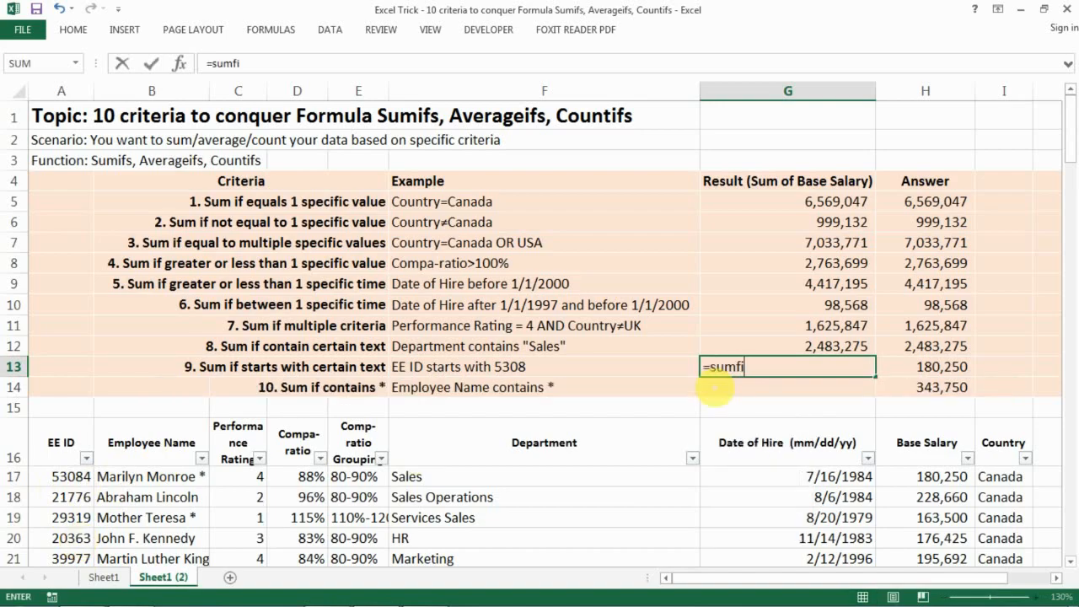
key("BackSpace")
key("BackSpace")
type("ifs")
key("Tab")
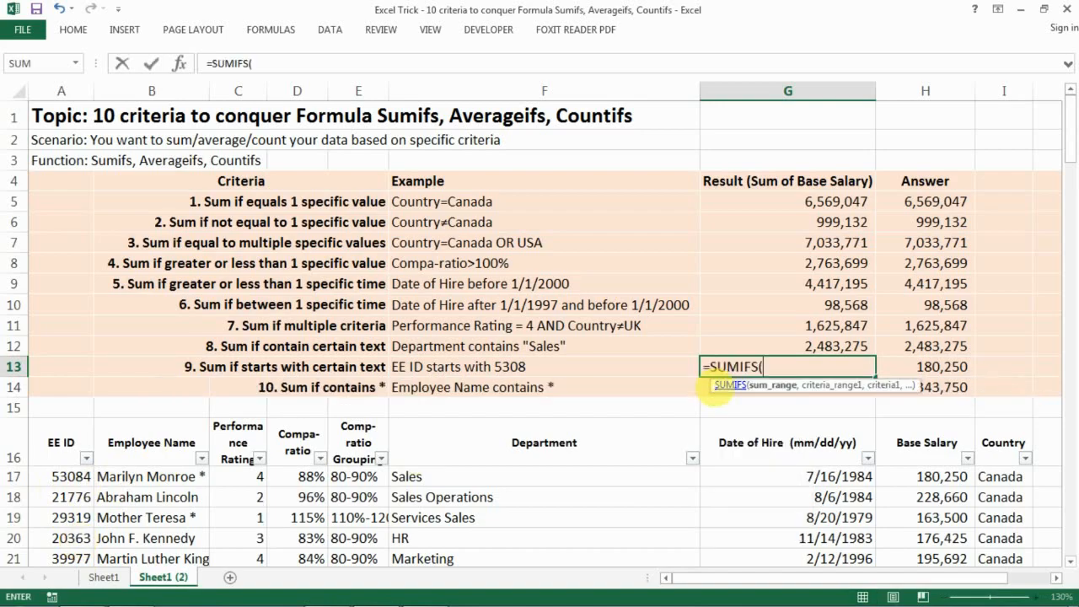
type("base")
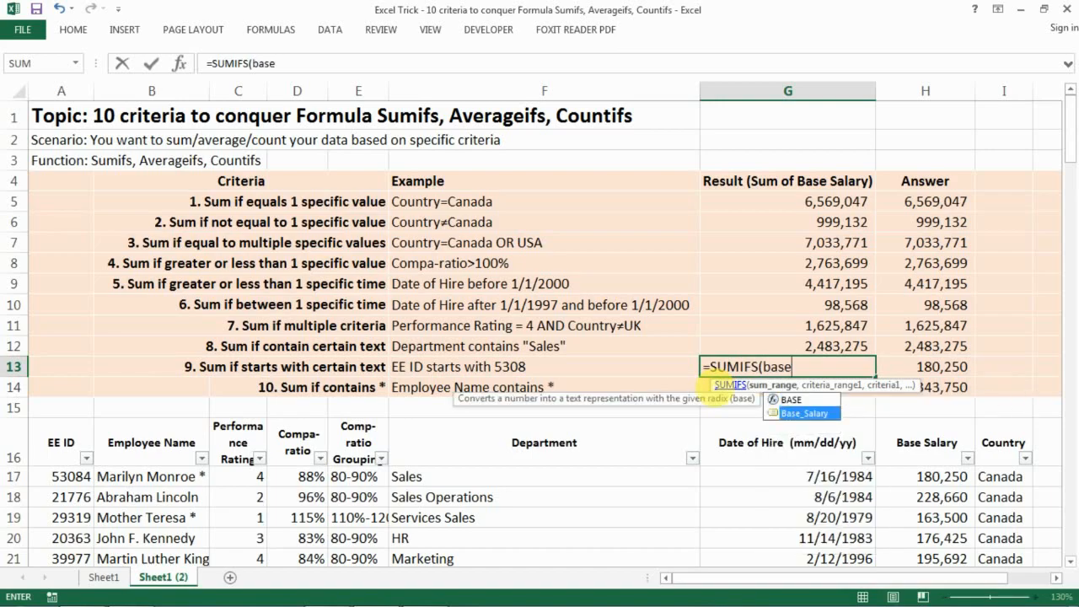
key("Tab")
type(",")
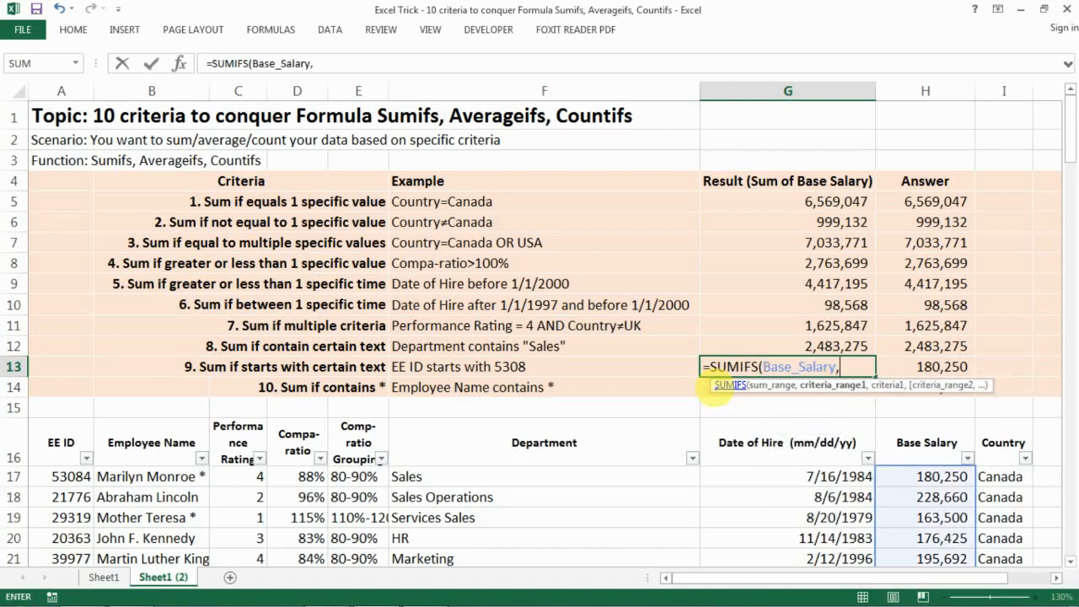
Complete the G13 formula with EE_ID as the criteria range and "5308?" as its criterion.
type("ee")
key("Tab")
type(",")
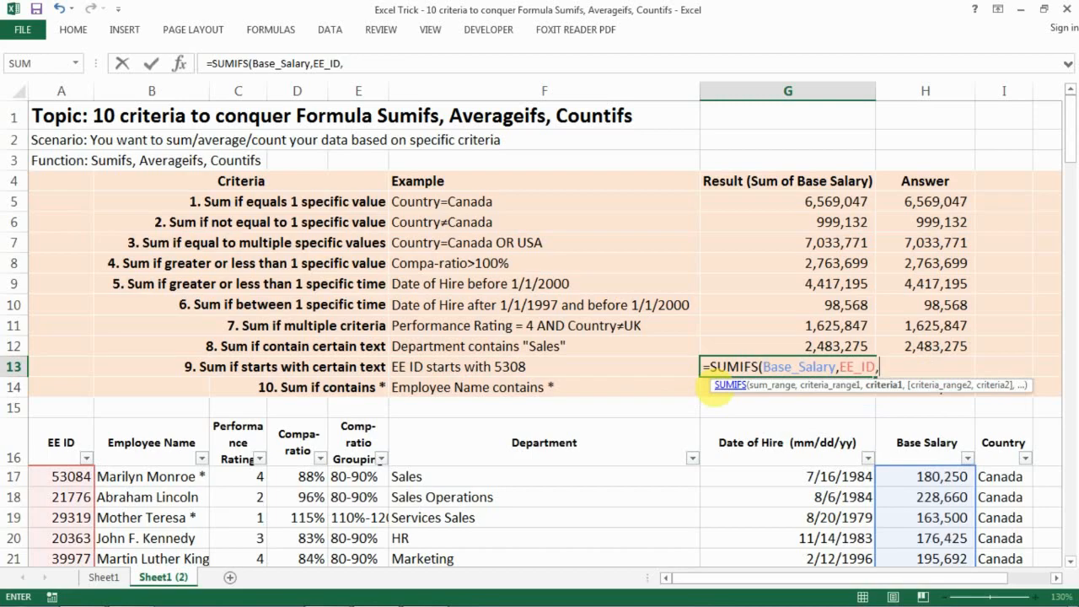
type("\"5308")
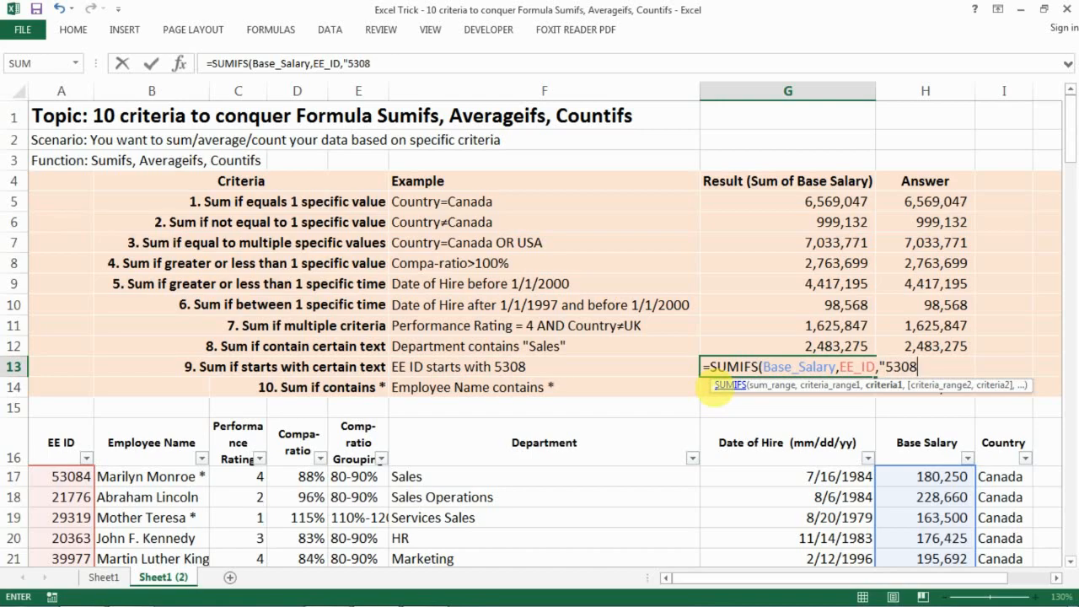
type("?")
type("\")")
key("Return")
key("Up")
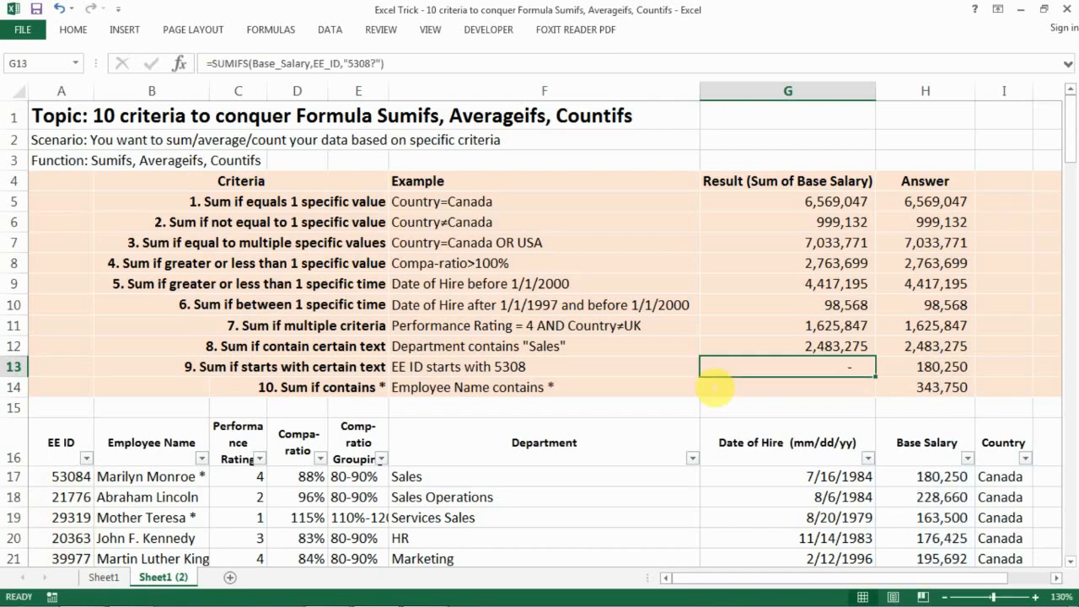
Compare the G13 result with the answer in H13 and check the number format of the EE ID in A17.
key("Right")
key("Left")
key("Right")
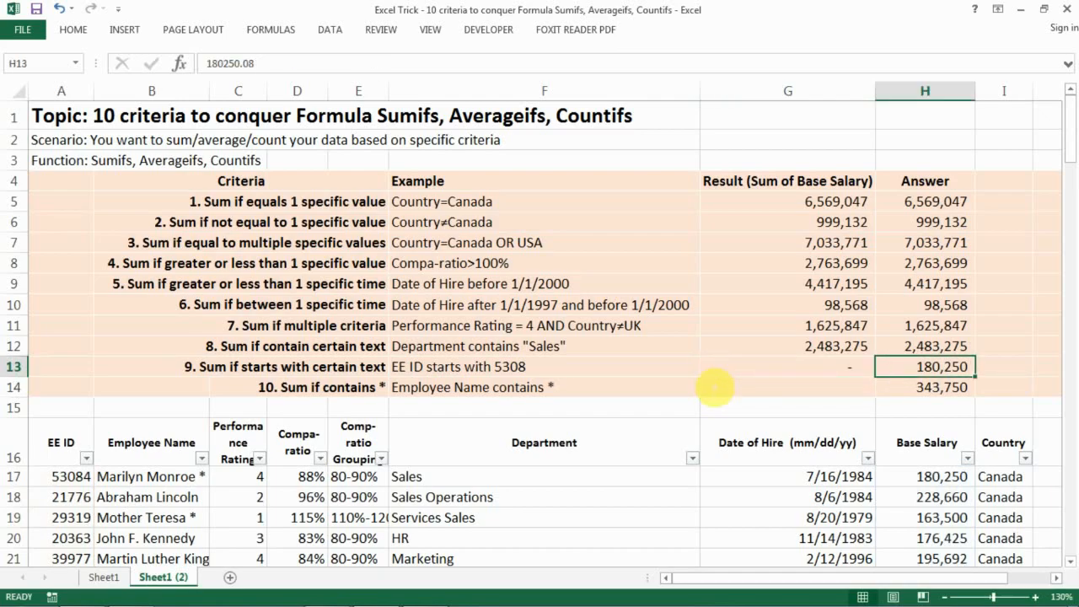
key("Left")
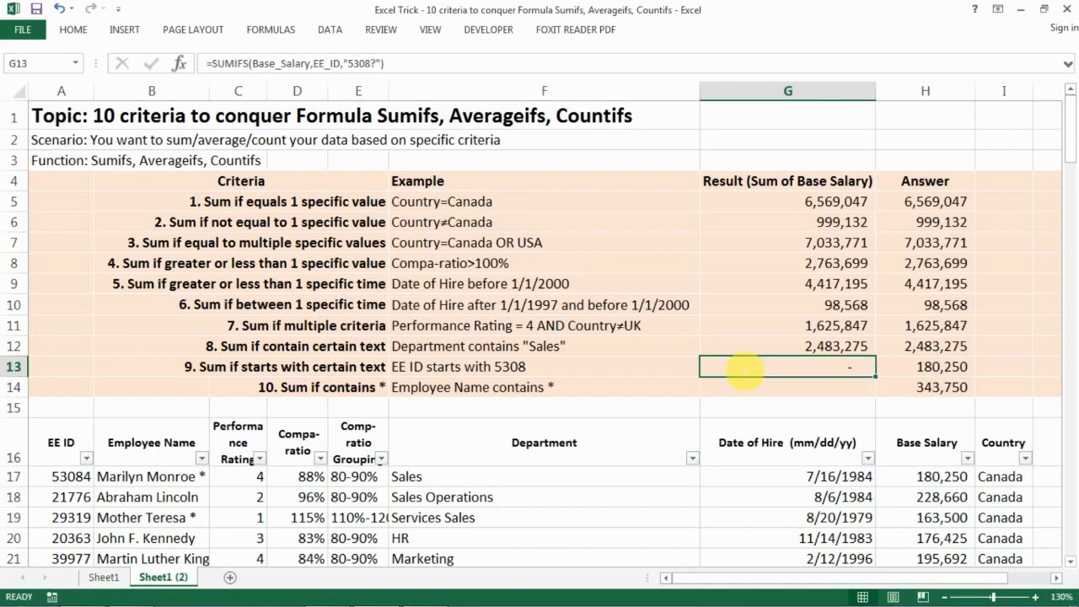
left_click(65, 475)
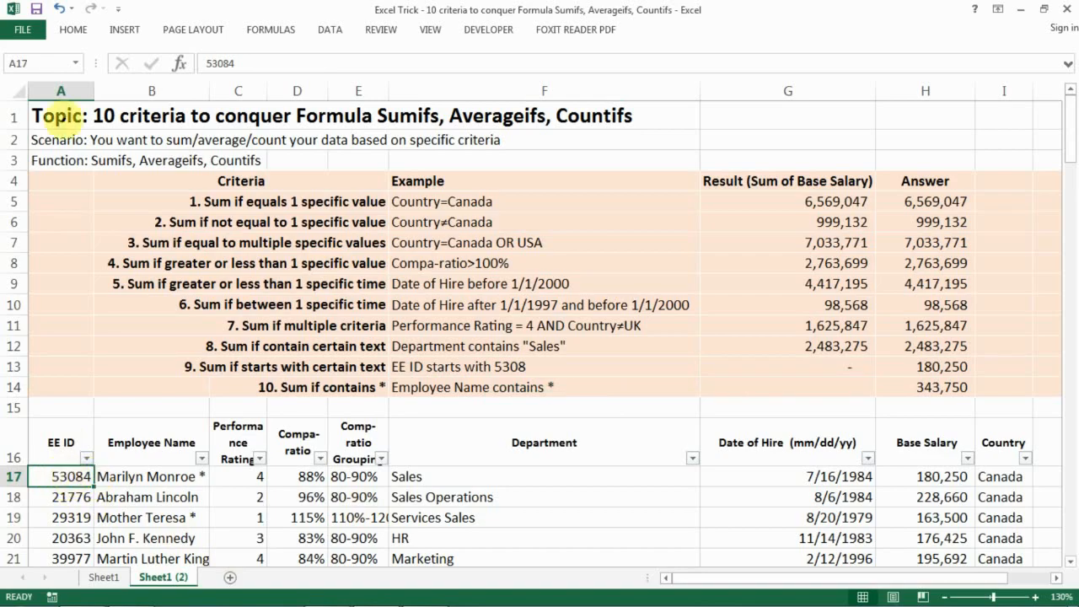
left_click(74, 30)
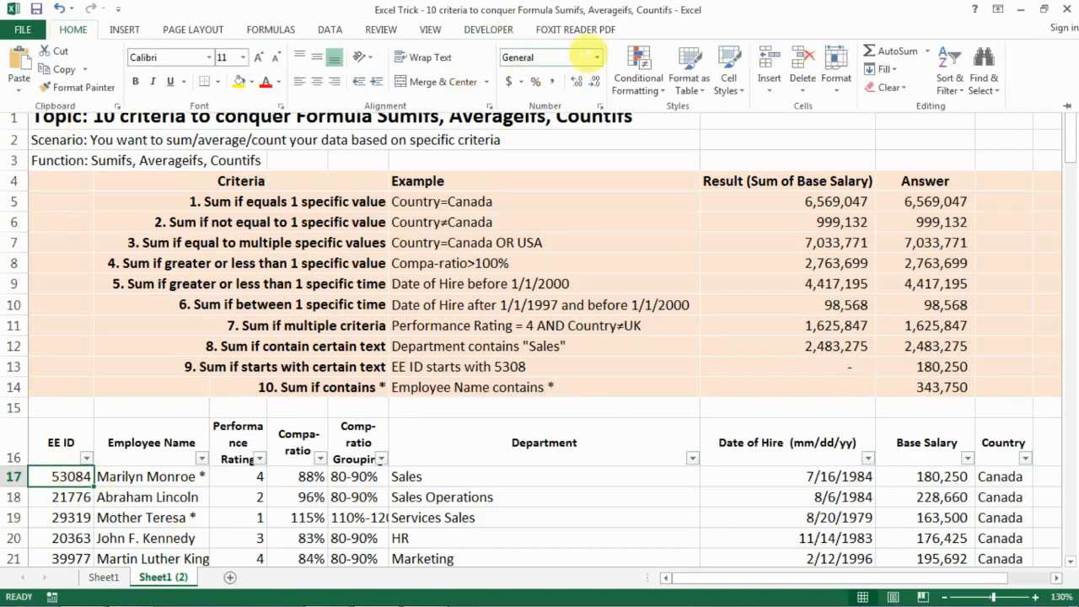
left_click(68, 479)
left_click(69, 497)
left_click(69, 476)
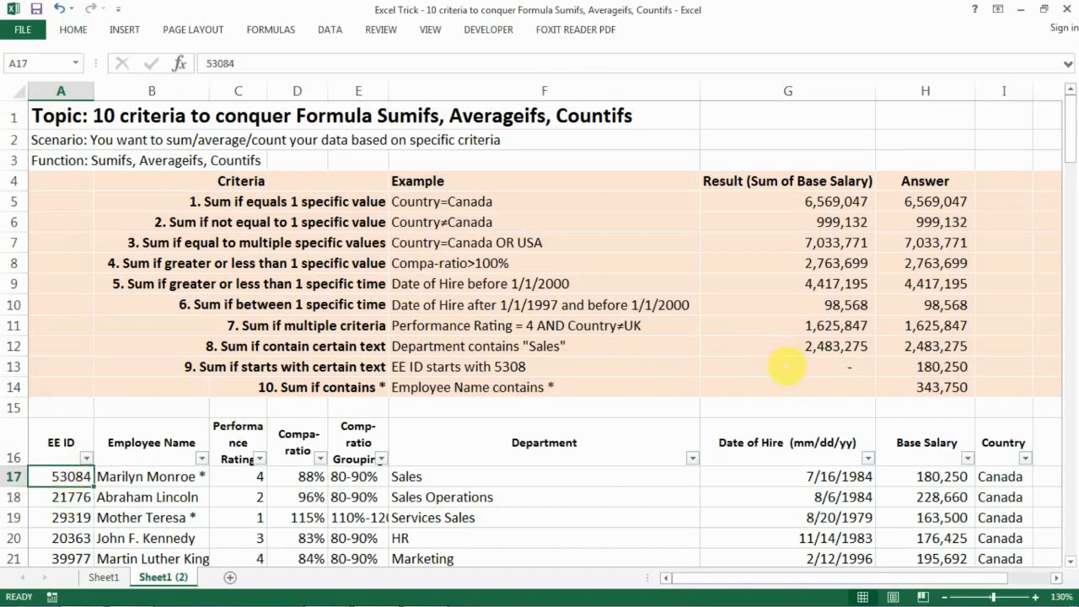
Examine the G13 formula against the EE ID entries in A17 to A20.
left_click(787, 365)
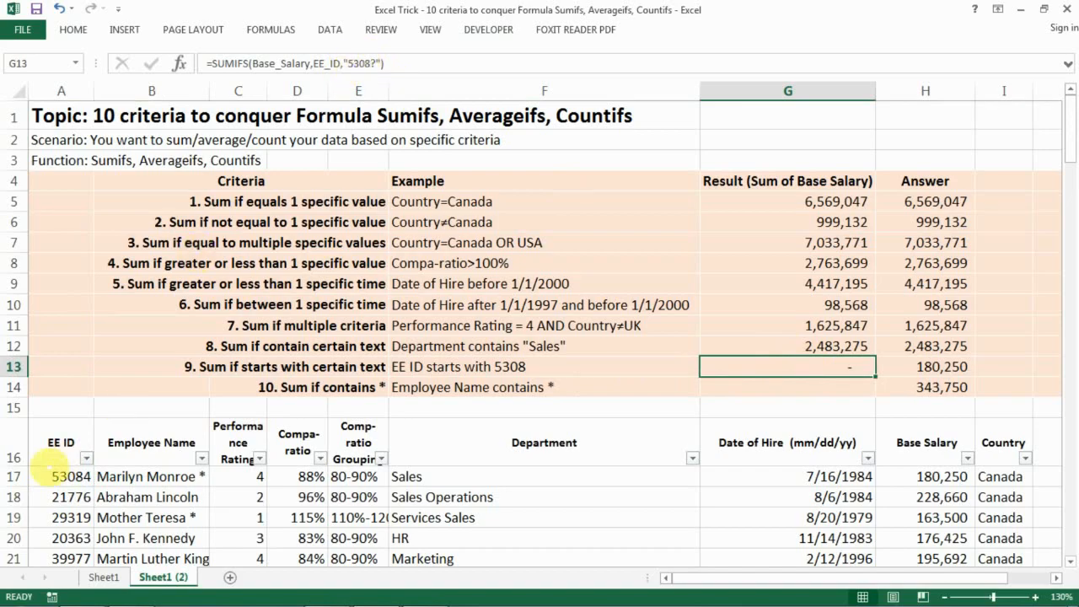
left_click(58, 475)
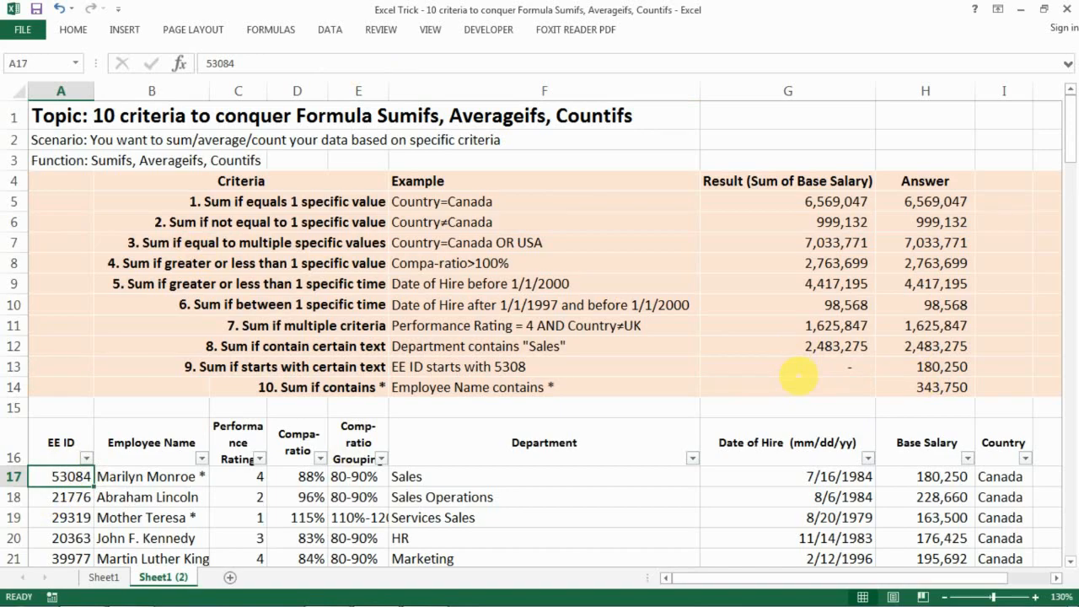
left_click(797, 371)
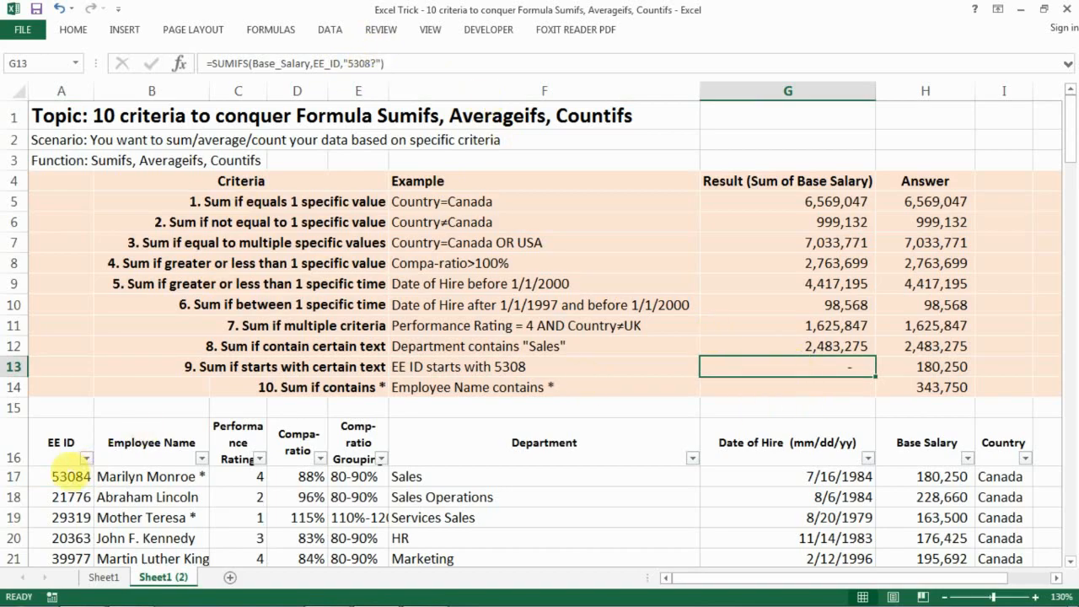
left_click(67, 475)
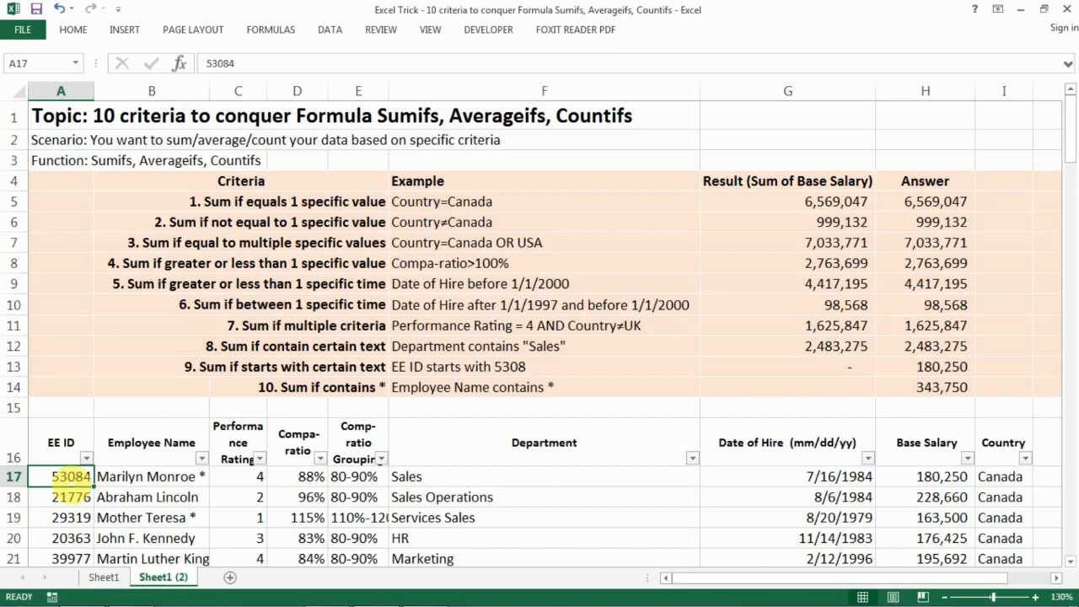
left_click(70, 499)
left_click(78, 522)
left_click(79, 537)
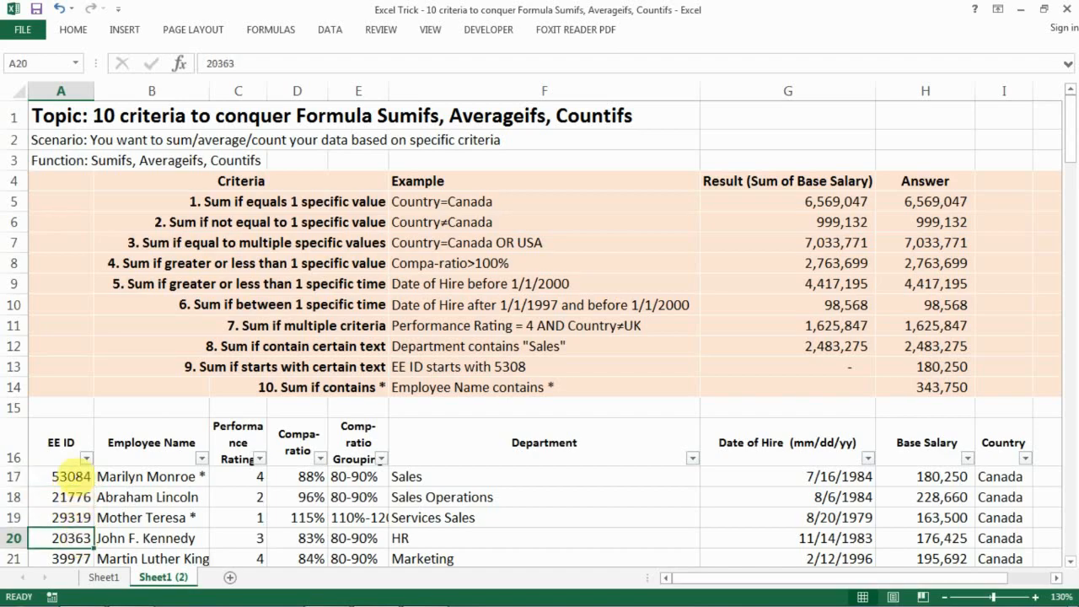
left_click(71, 478)
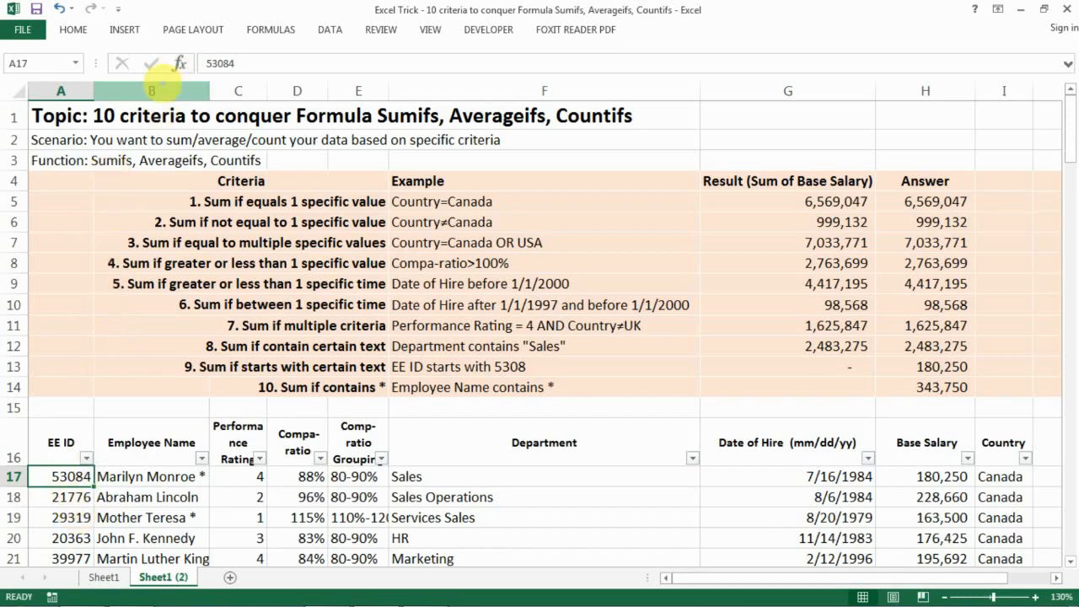
Insert a new column before Employee Name and enter the heading "EE ID - text" in B16.
right_click(150, 91)
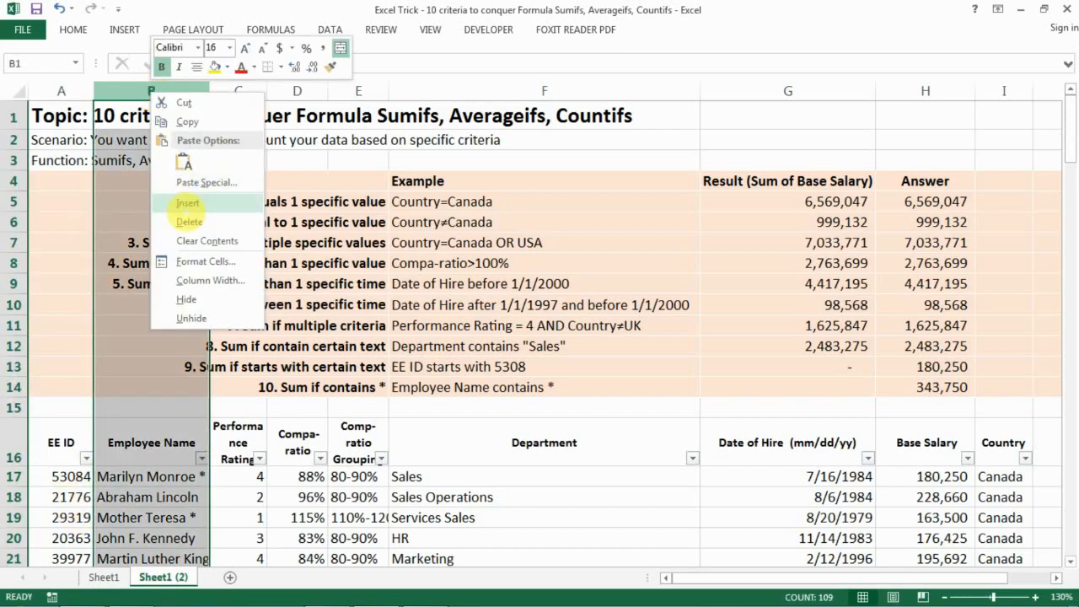
left_click(189, 202)
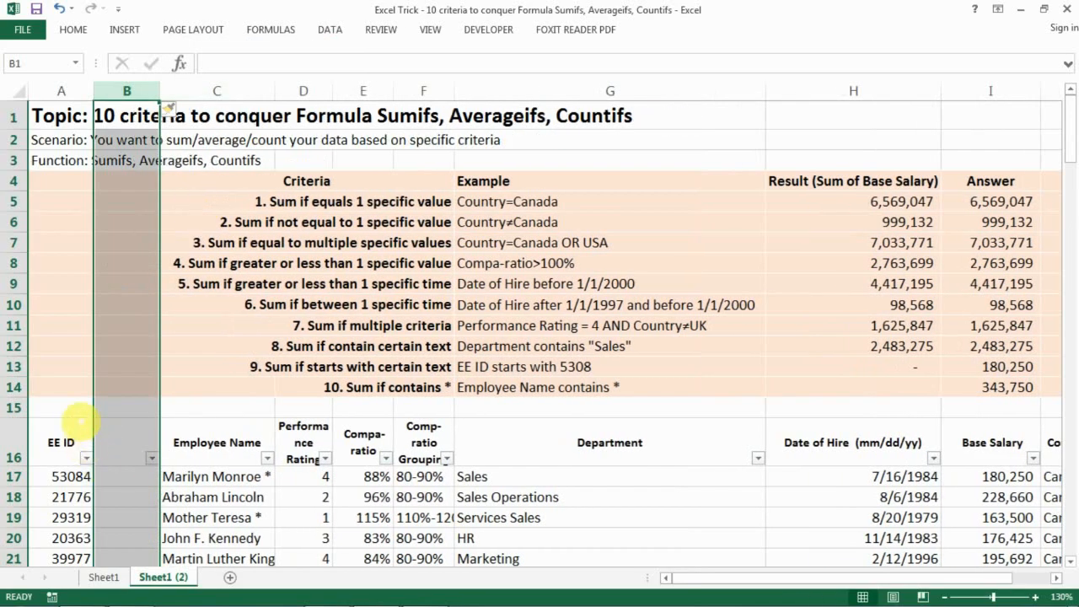
left_click(126, 446)
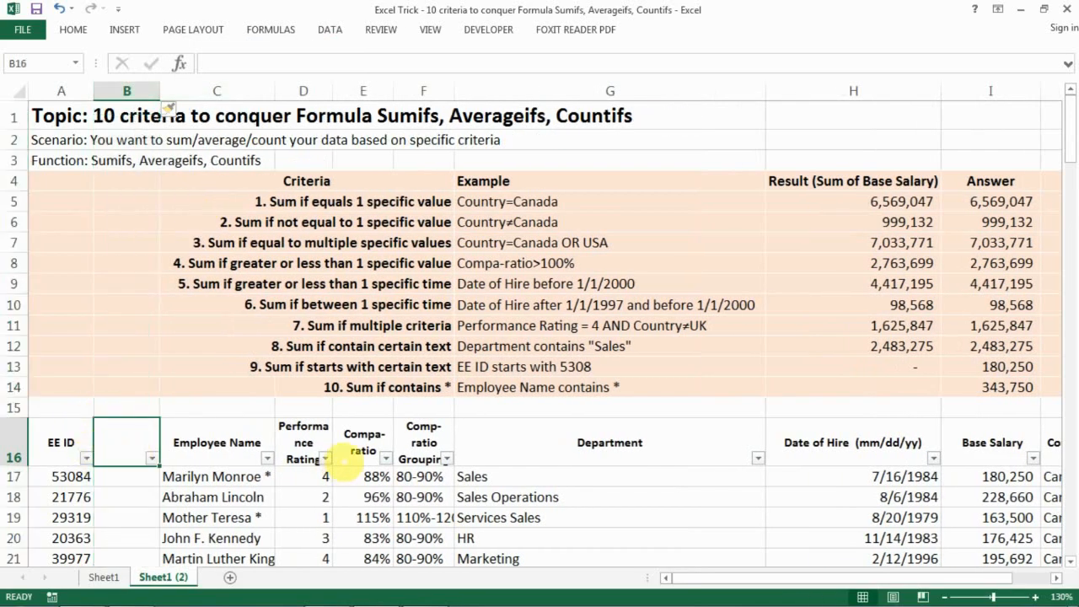
type("EE ")
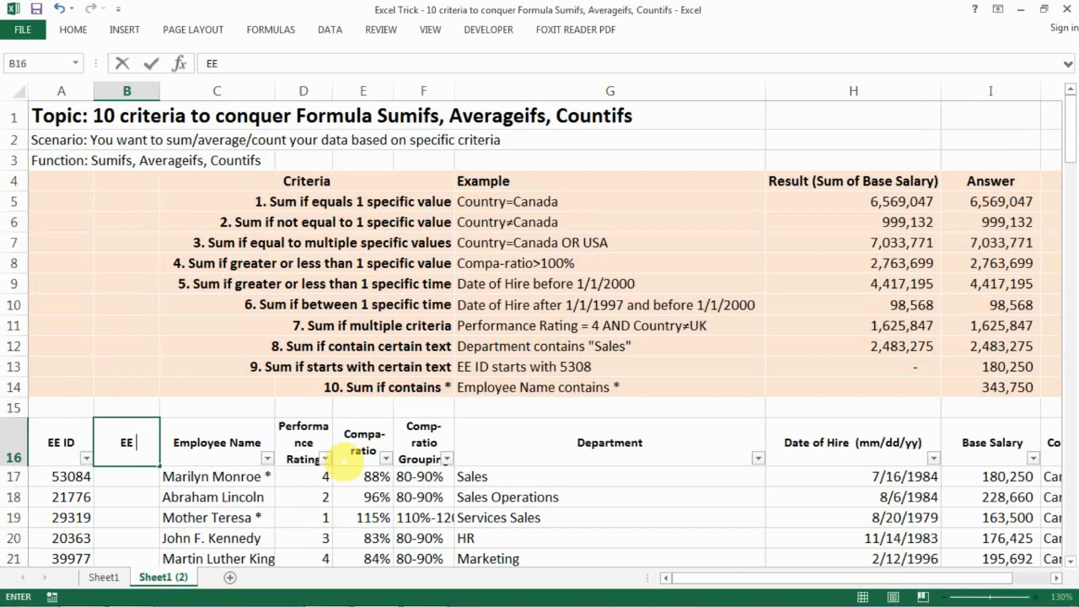
type("ID - text")
key("ctrl+Return")
key("Left")
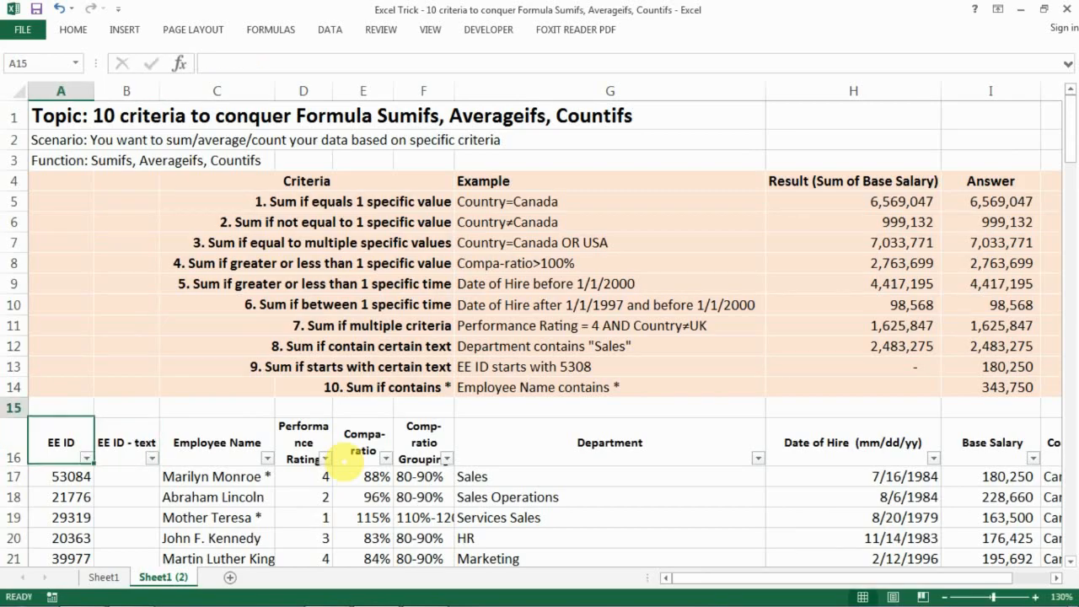
Enter a single apostrophe in B15, directly above the "EE ID - text" heading.
key("Right")
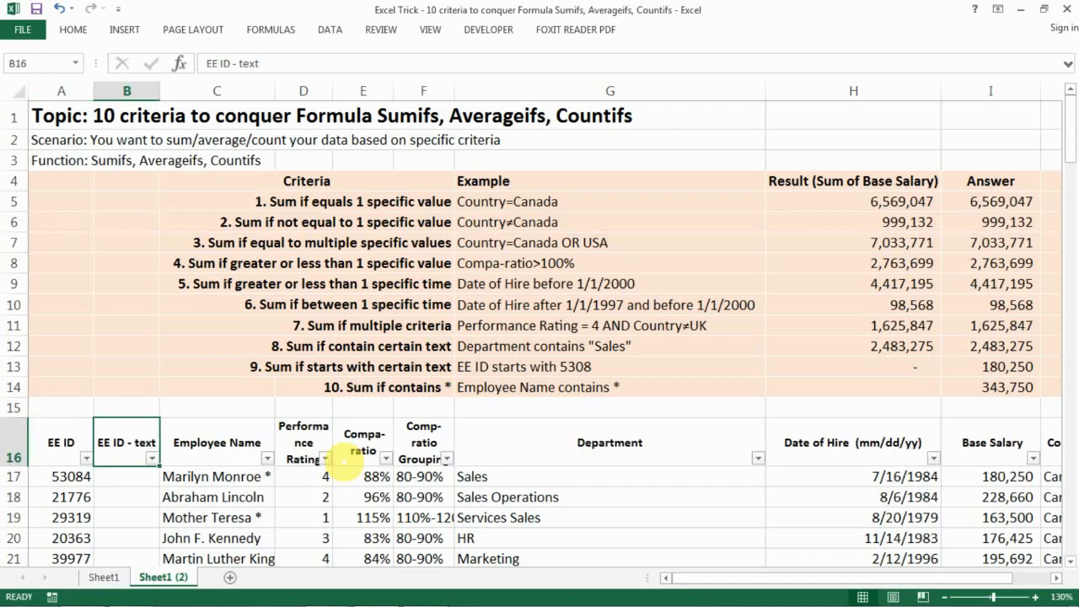
key("Left")
key("Up")
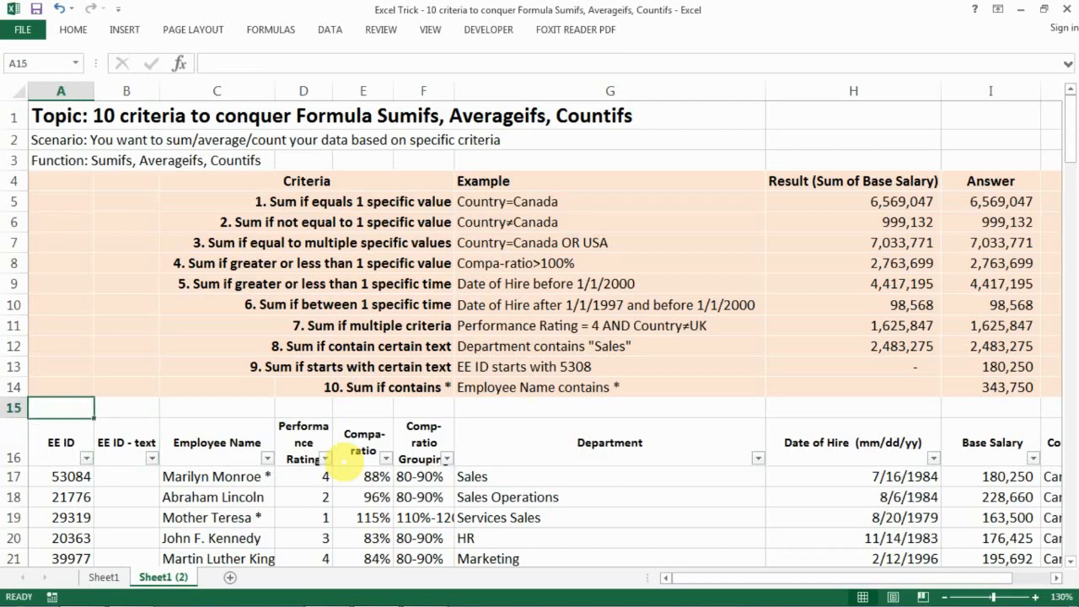
key("Right")
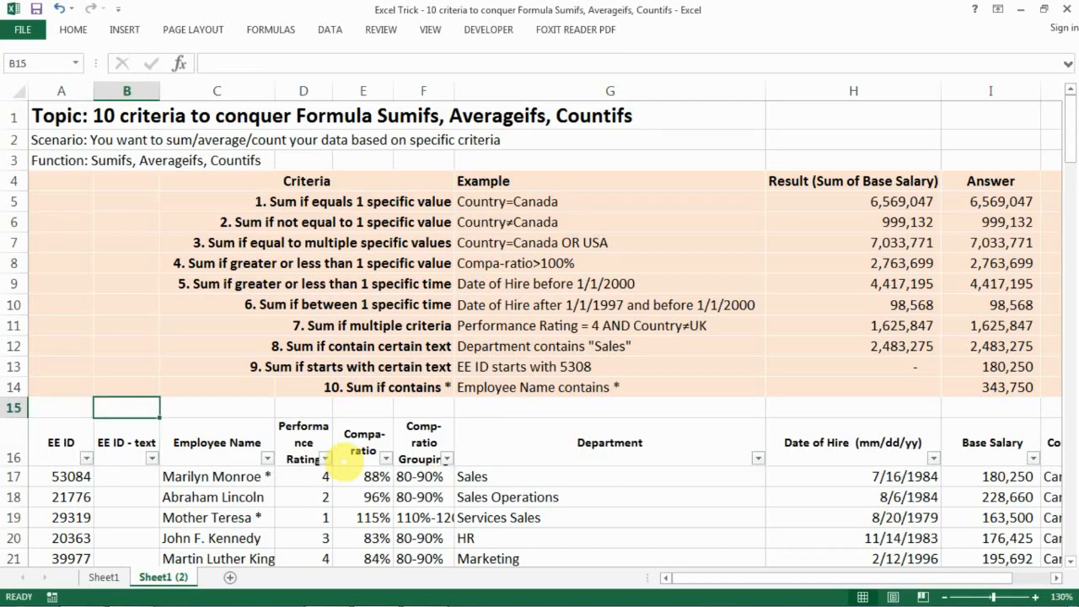
type("'")
key("Return")
key("Up")
key("Down")
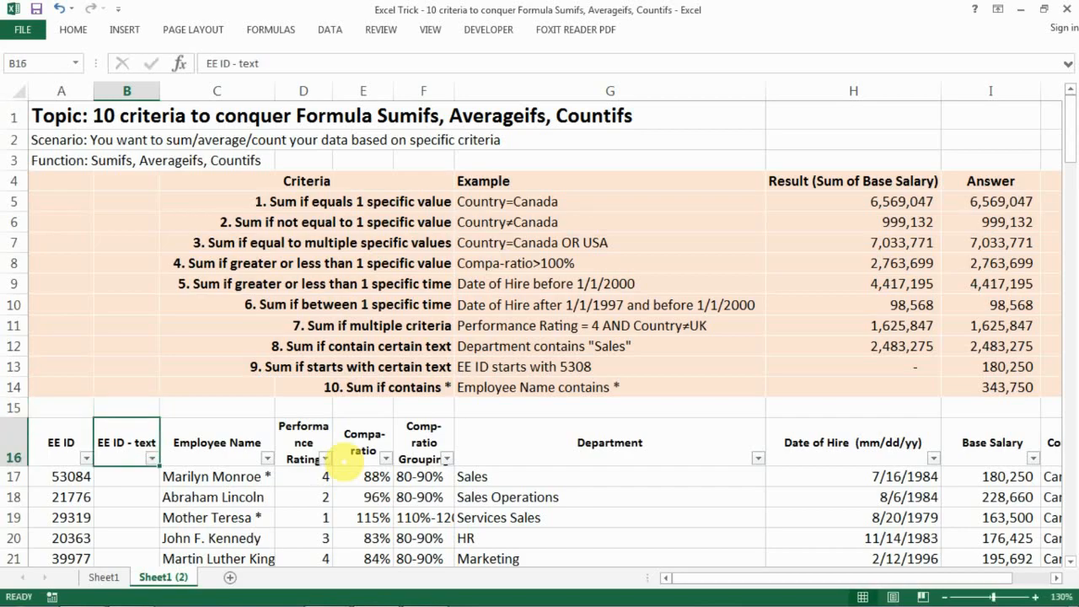
Check the EE ID entry in A17 and the apostrophe stored in B15.
key("Down")
key("Left")
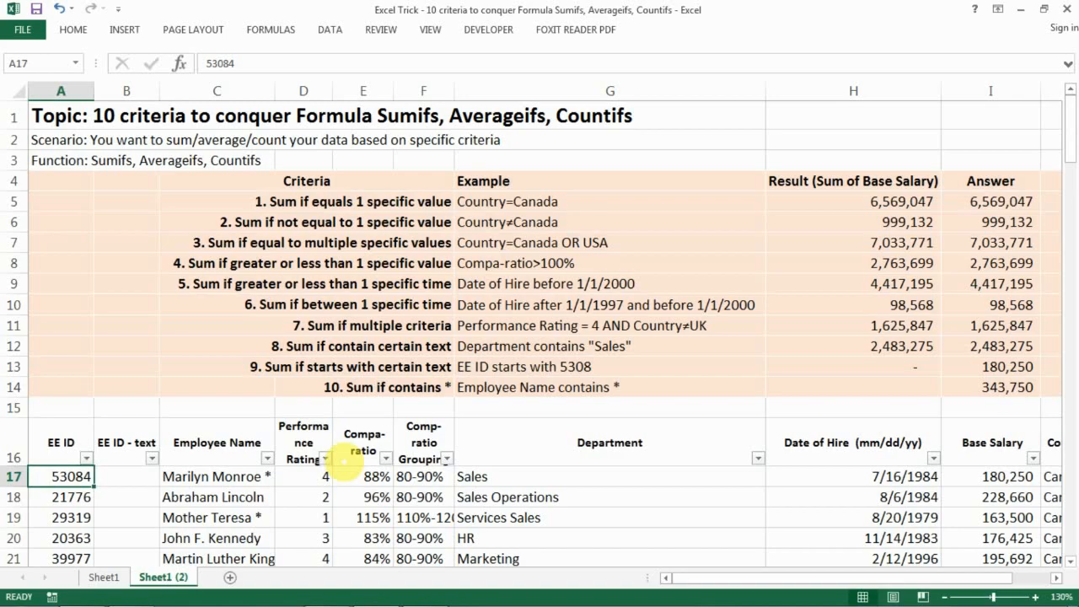
key("Right")
key("Up")
key("Up")
key("Up")
key("Down")
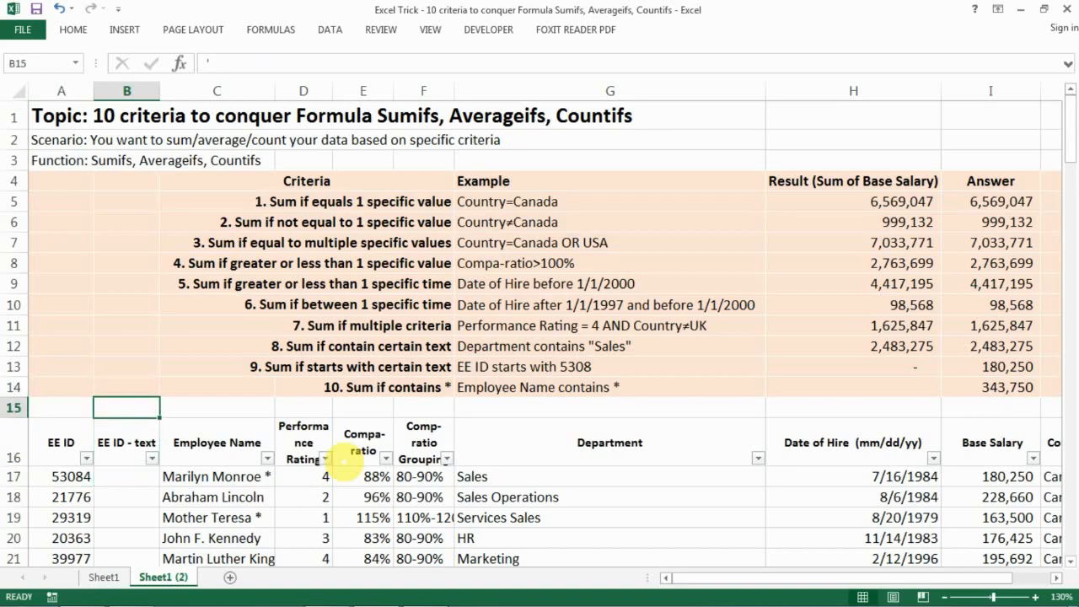
Enter the formula =$B$15&A17 in B17 and fill it down the whole "EE ID - text" column.
key("Down")
key("Down")
type("=")
key("Up")
key("Up")
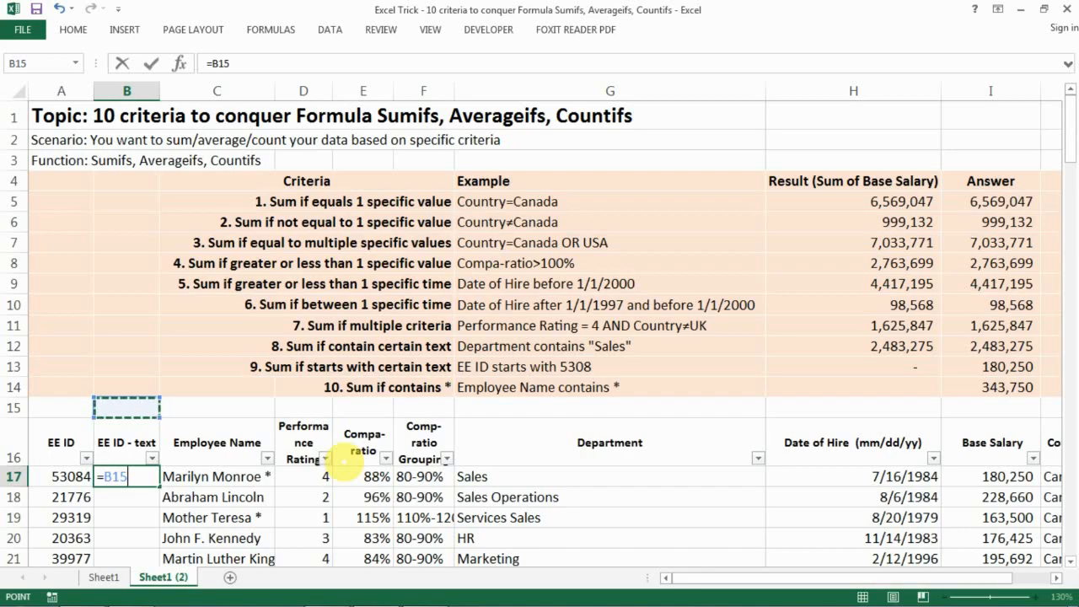
key("F4")
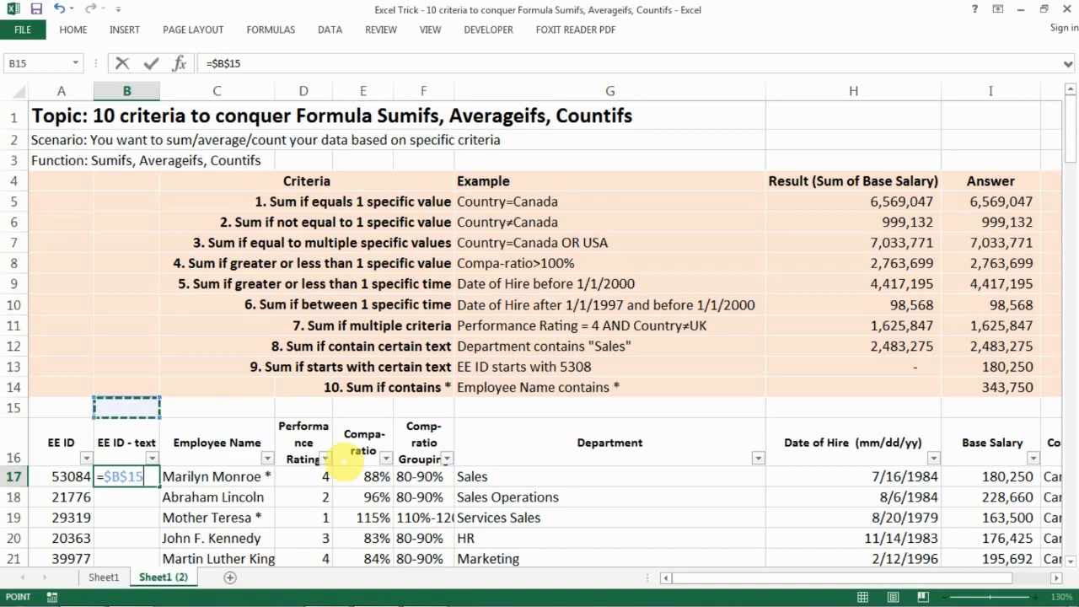
type("&")
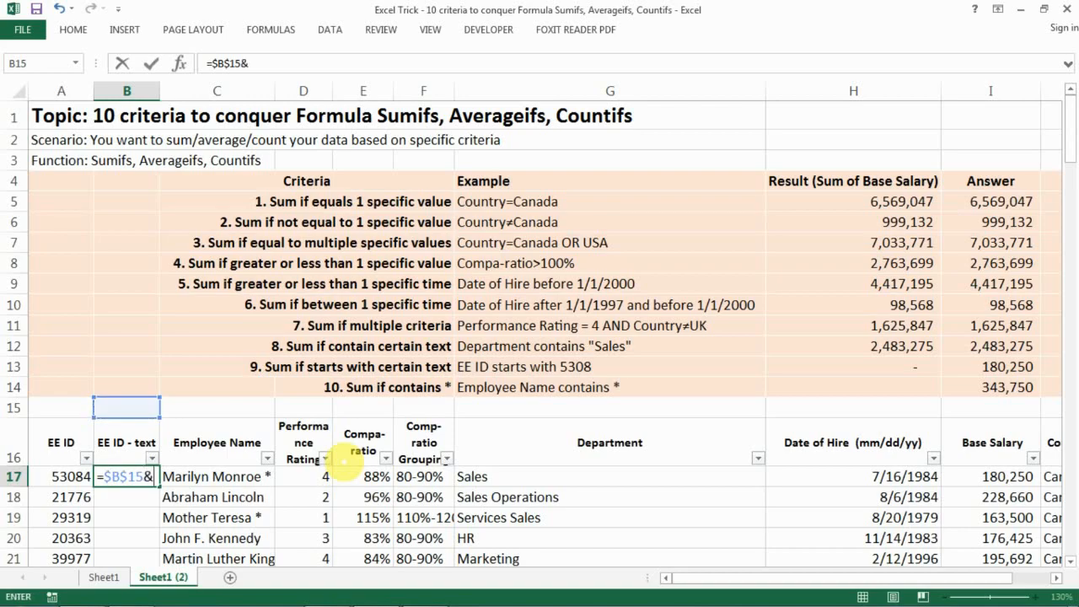
left_click(67, 475)
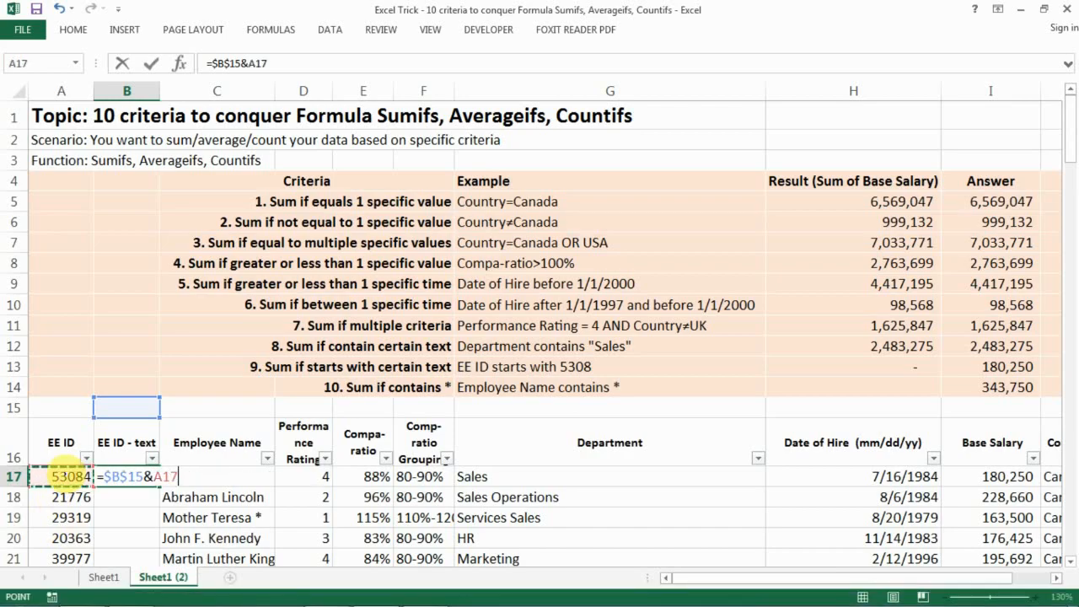
key("Up")
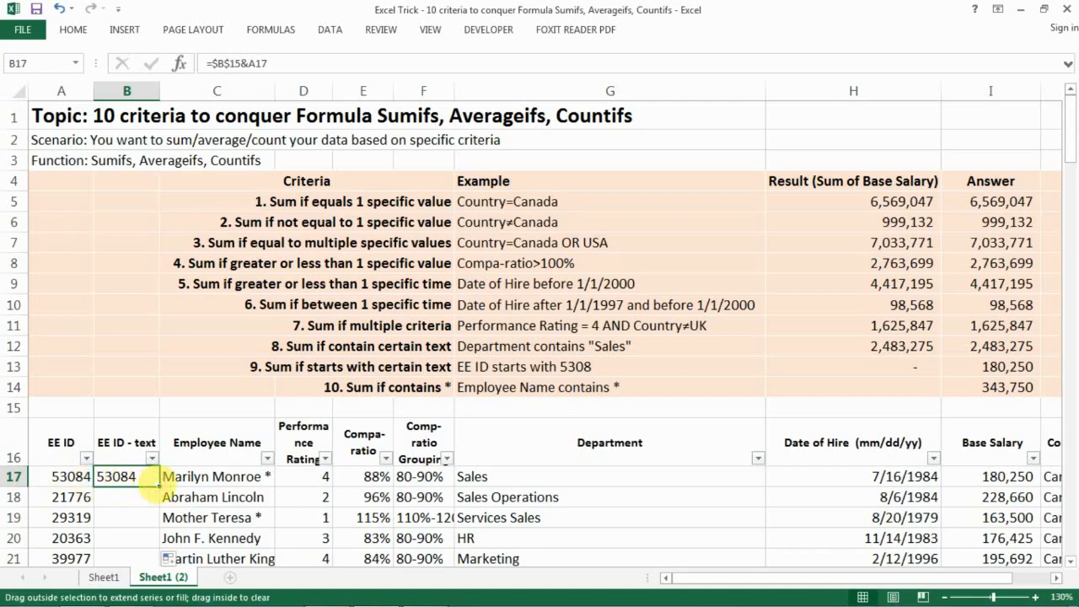
double_click(160, 486)
left_click(122, 477)
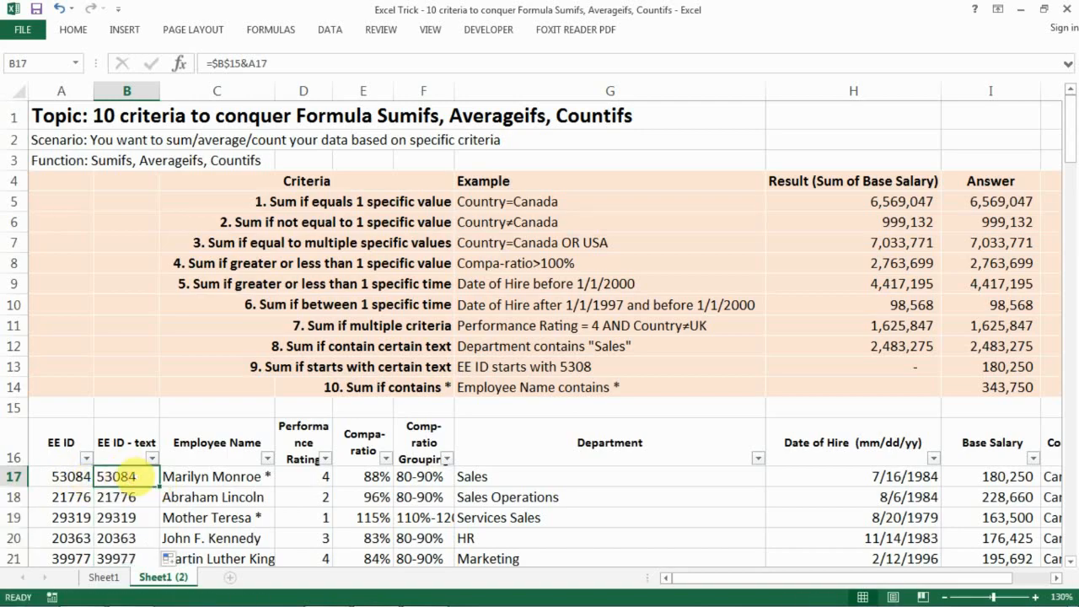
key("Down")
key("Up")
key("ctrl+shift+Down")
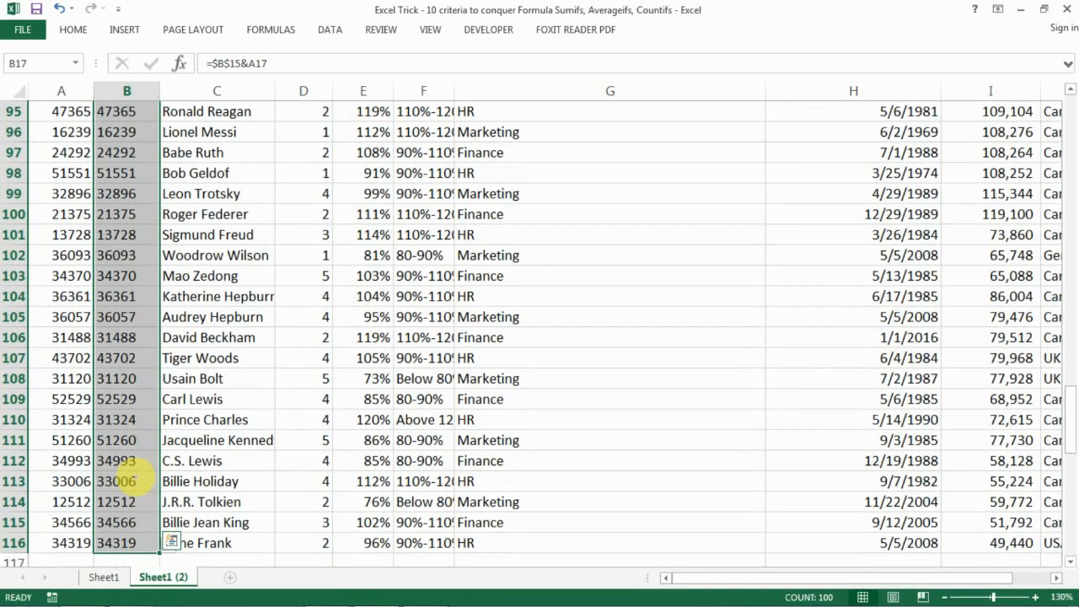
left_click(71, 28)
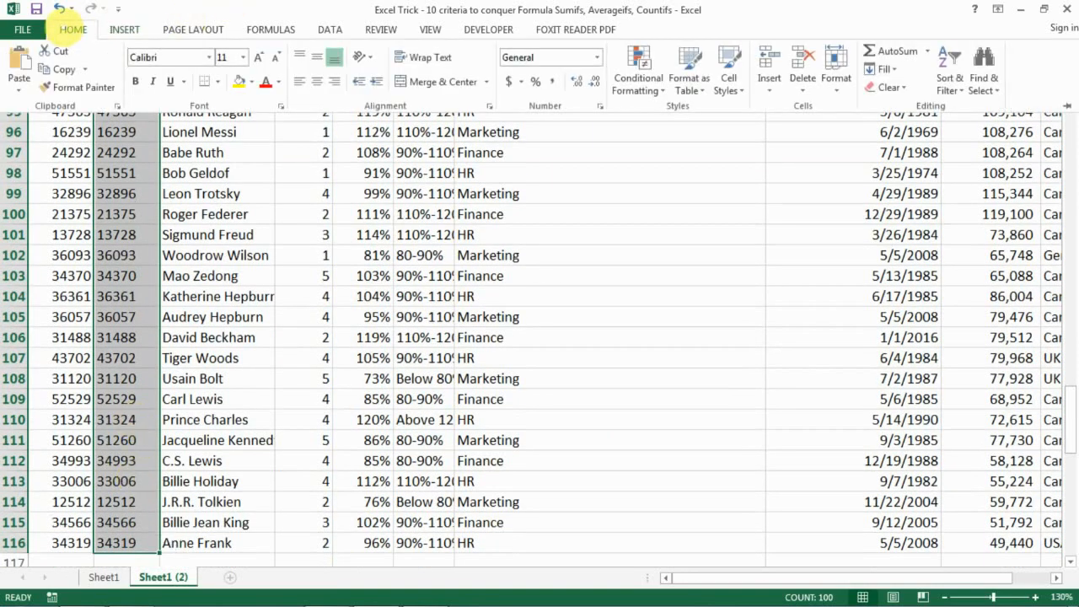
left_click(67, 69)
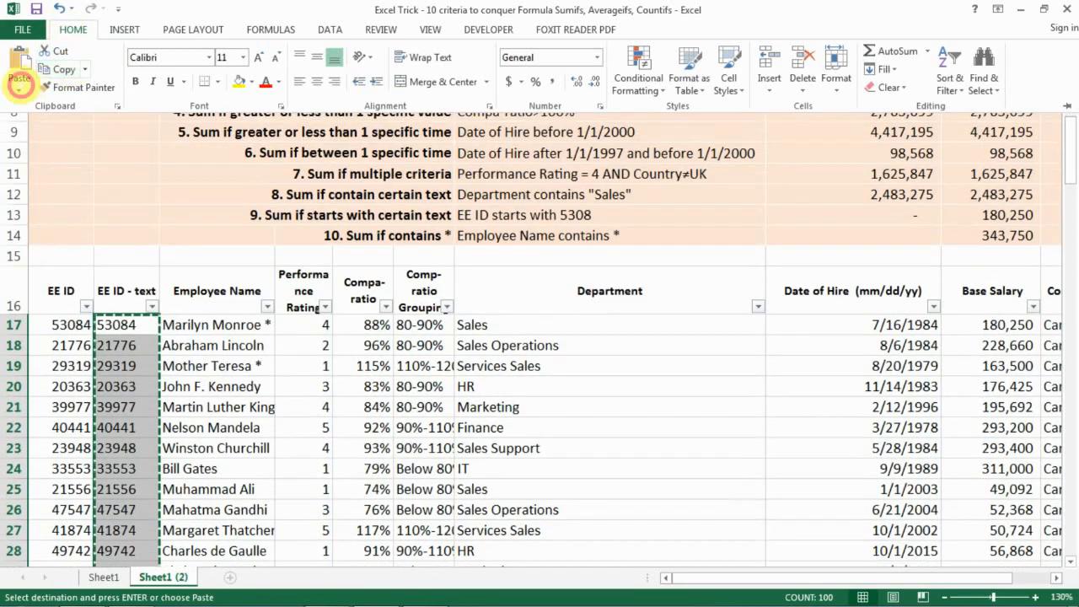
left_click(19, 87)
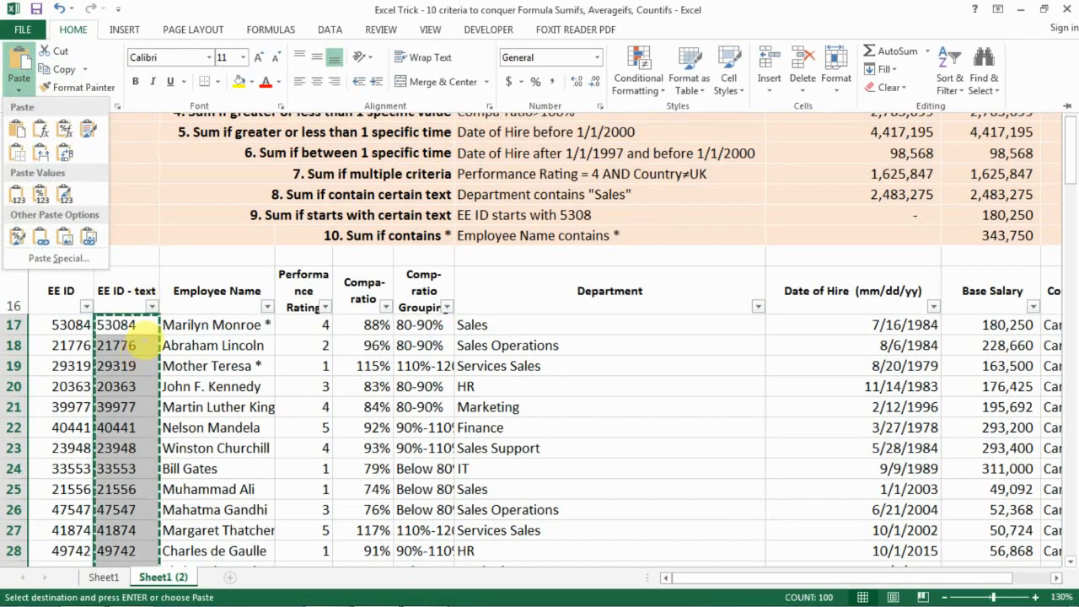
left_click(131, 327)
left_click(143, 291)
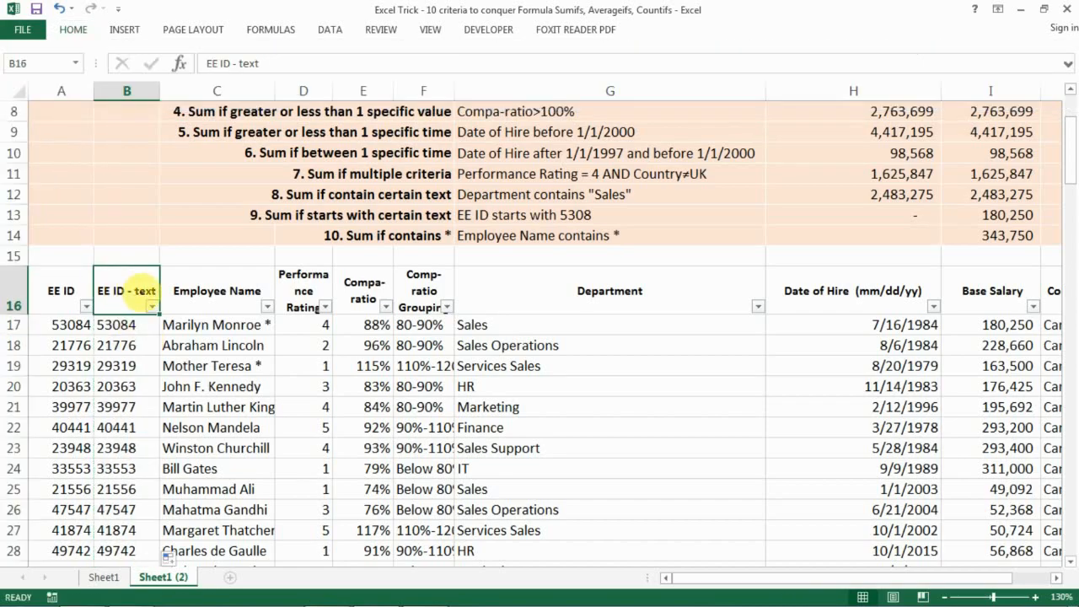
Replace the formulas in B17:B116 with their results by copying the range and pasting it in place as Values.
key("Down")
key("Up")
key("Down")
key("ctrl+shift+Down")
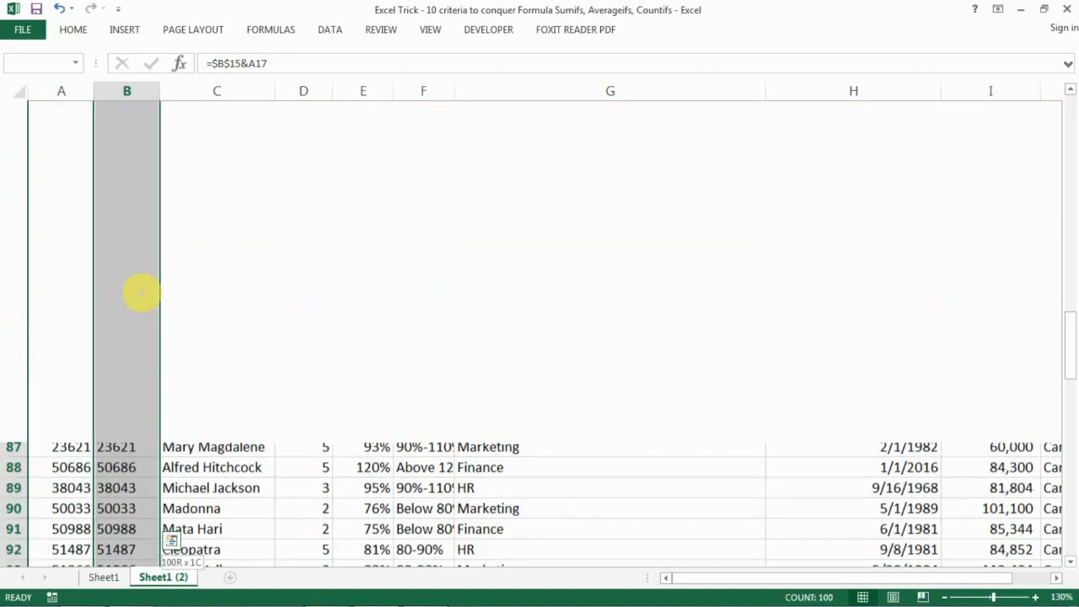
left_click(74, 30)
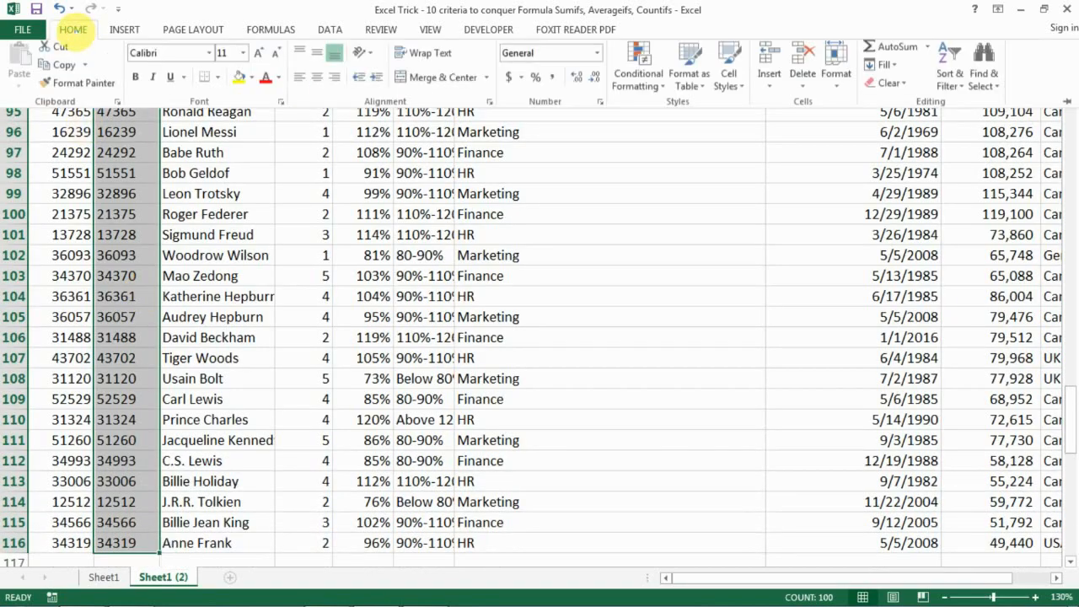
left_click(53, 69)
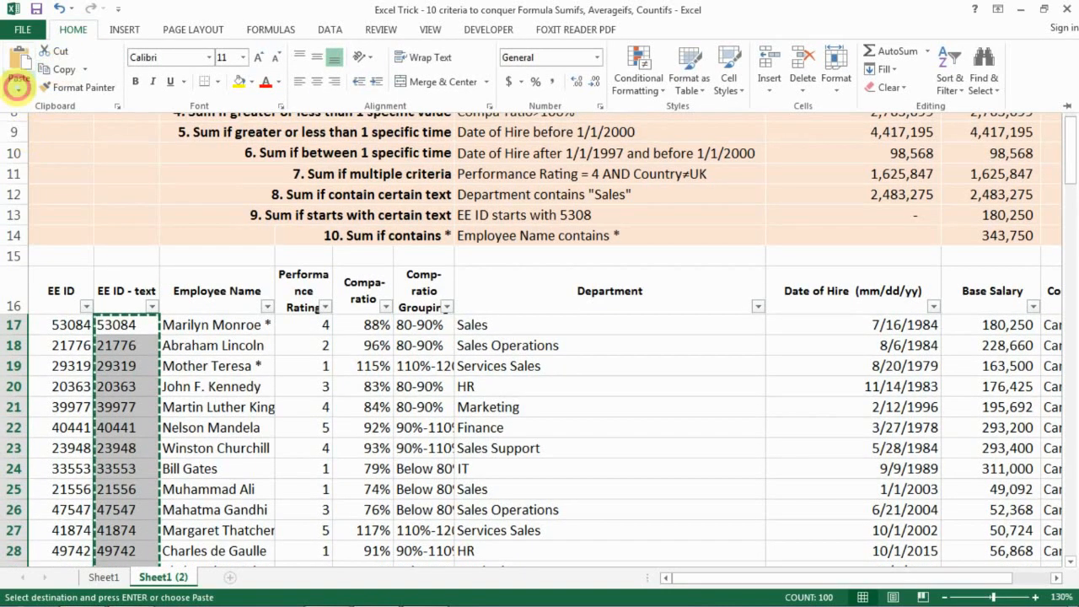
left_click(18, 82)
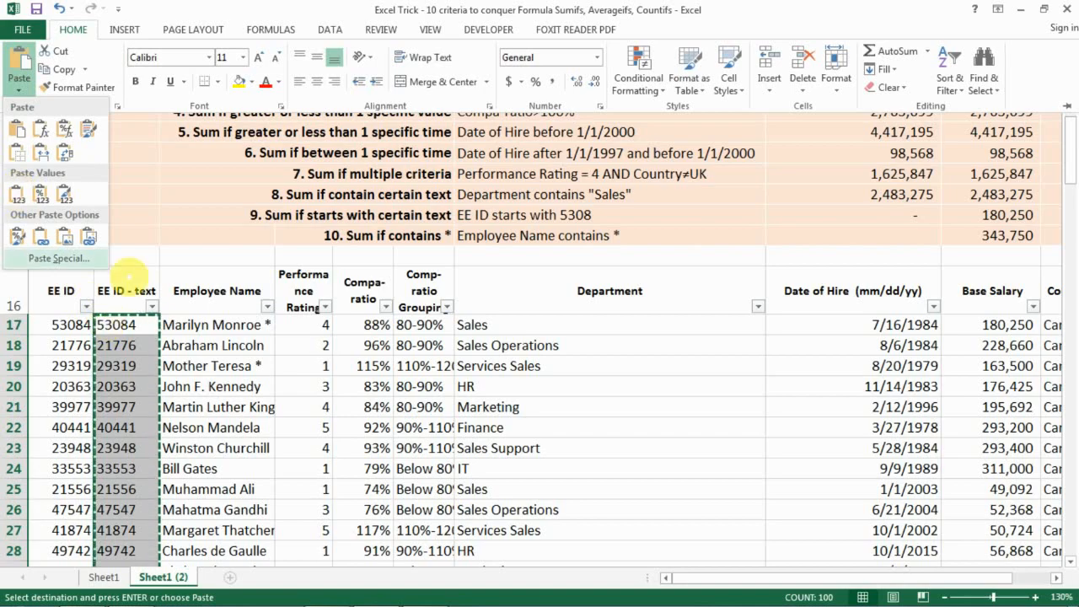
left_click(58, 258)
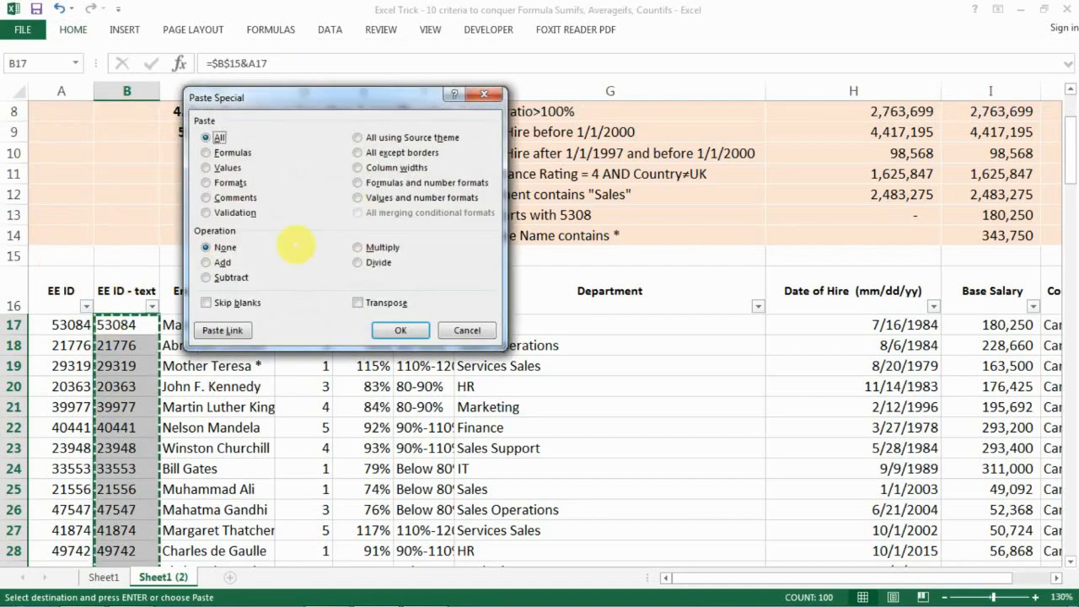
left_click(206, 167)
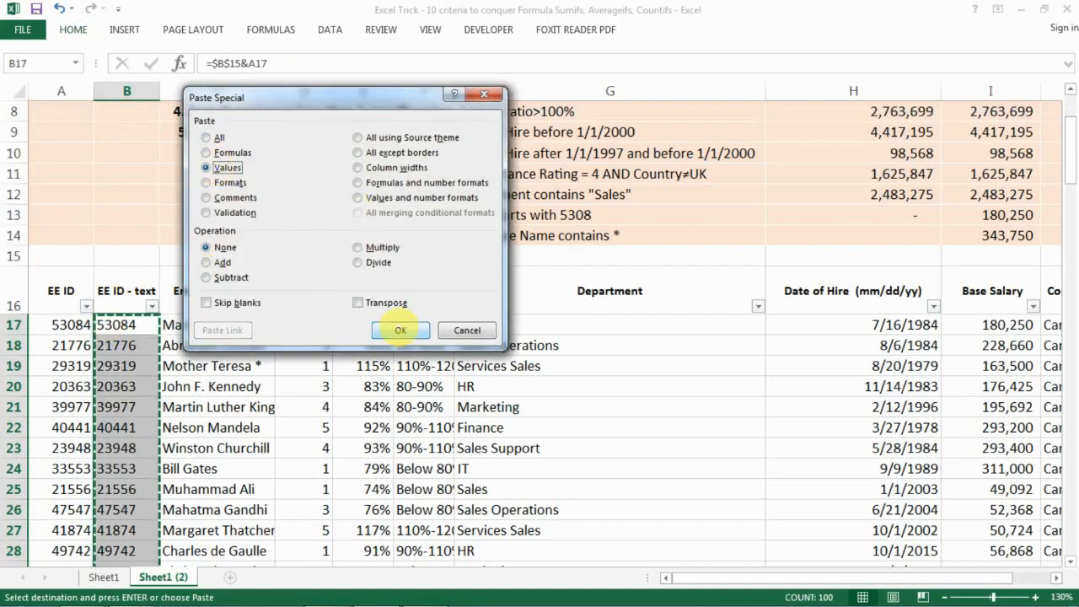
left_click(398, 329)
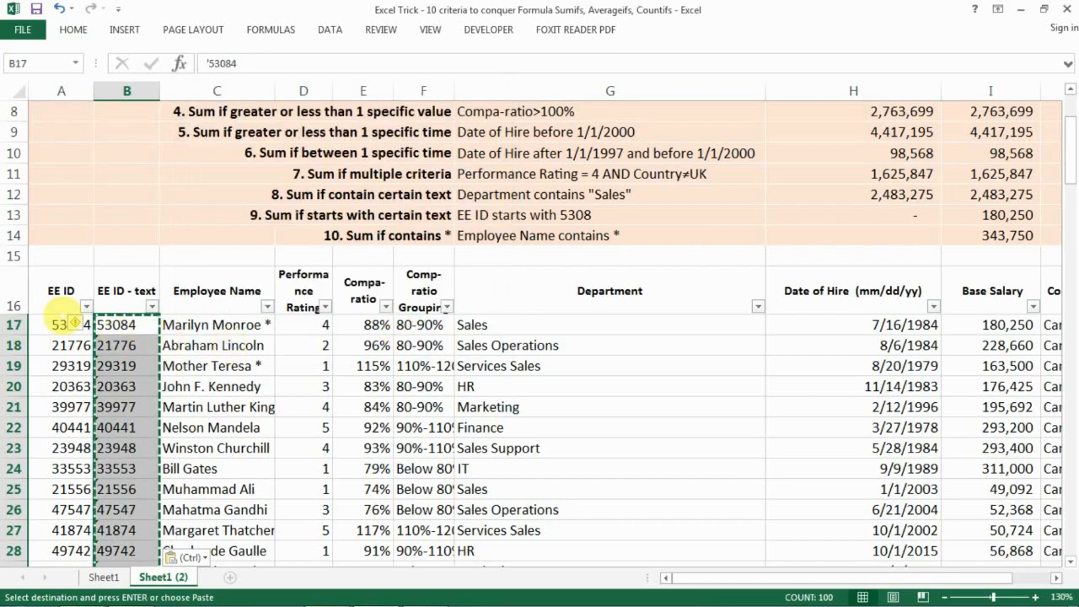
mouse_move(74, 324)
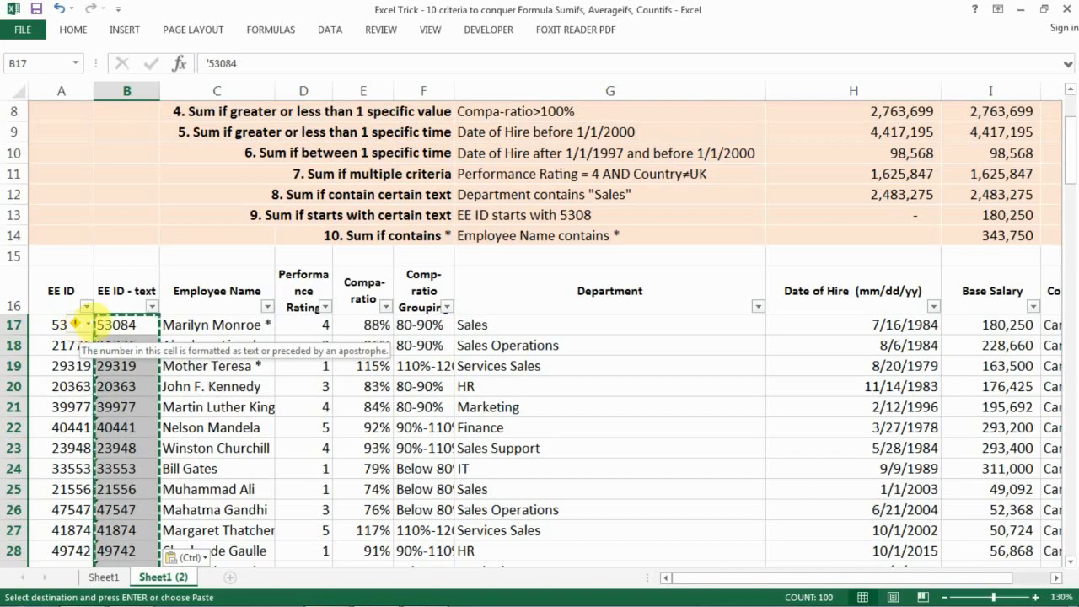
key("Escape")
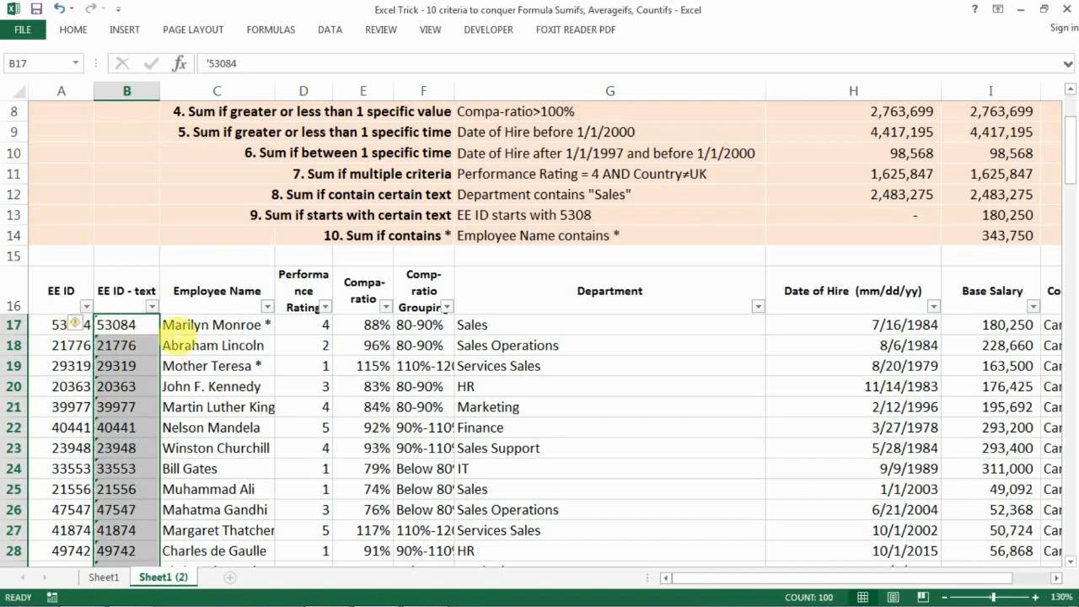
Examine the stored text entry in B17 and its number format.
left_click(179, 324)
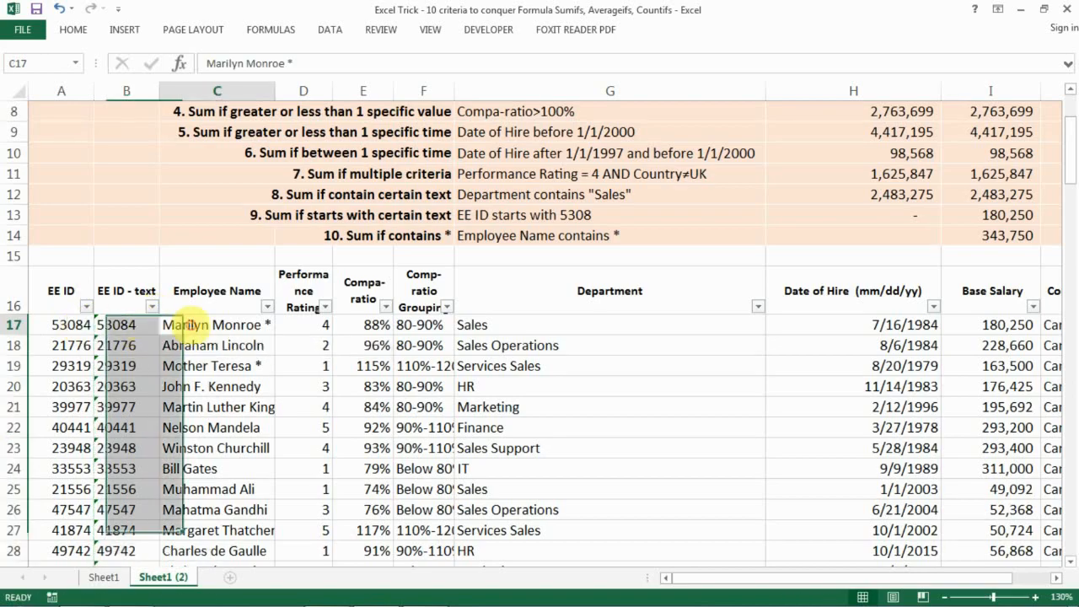
left_click(132, 327)
left_click(198, 328)
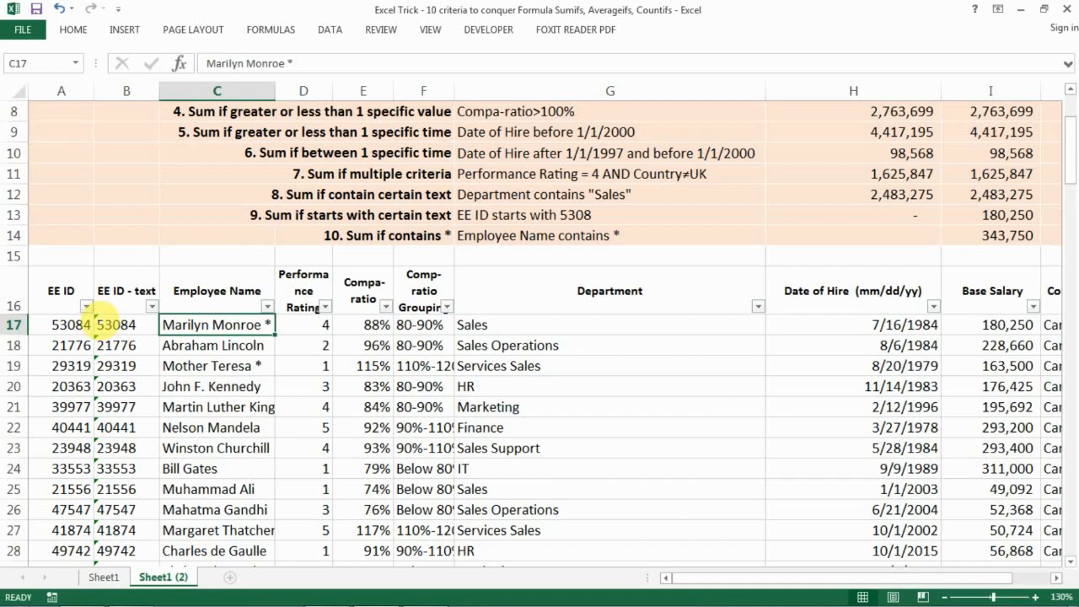
left_click(114, 325)
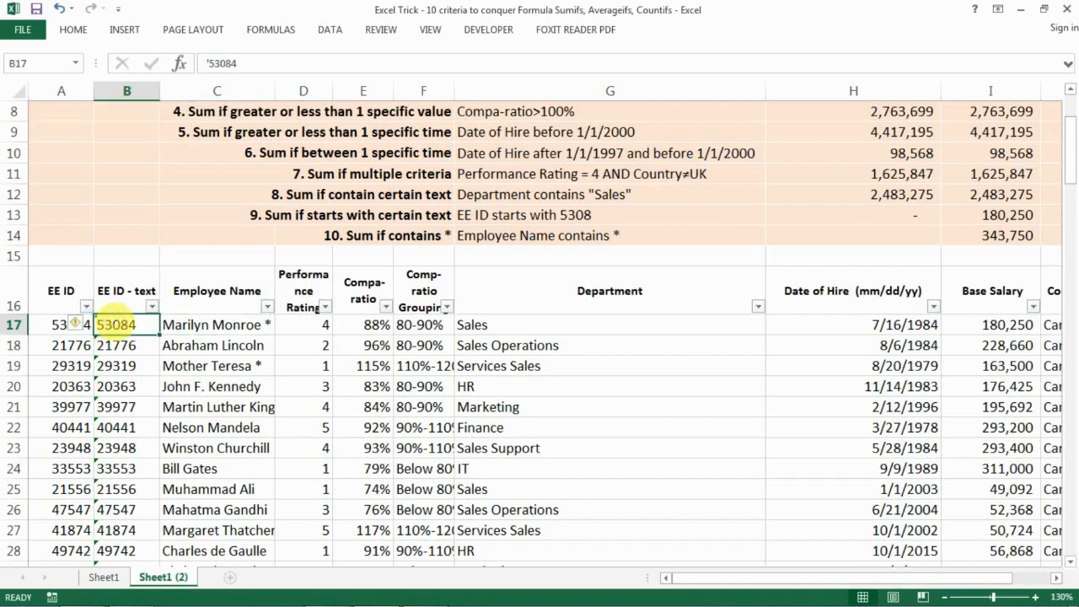
left_click(73, 30)
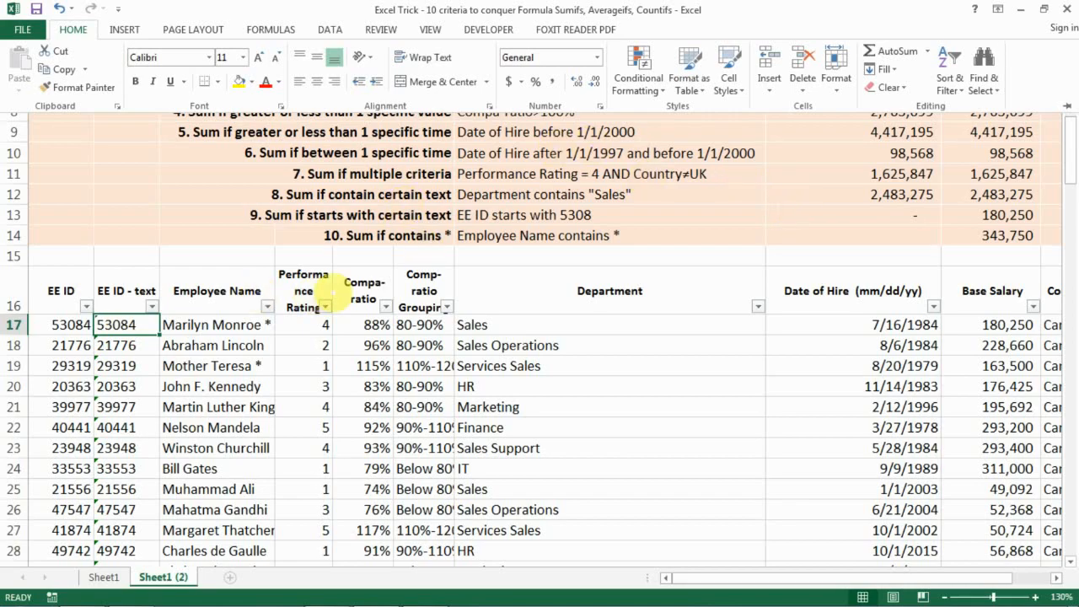
key("ctrl+c")
key("Escape")
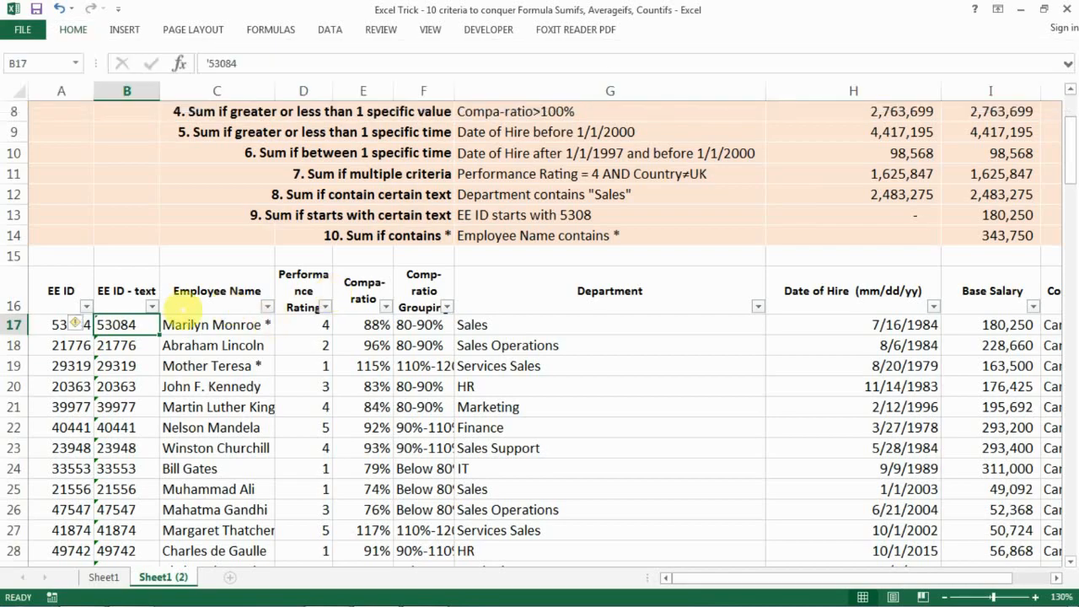
Overwrite the EE ID column from A17 with the text IDs in B17:B116, pasted as Values.
left_click(129, 295)
key("Down")
key("ctrl+shift+Down")
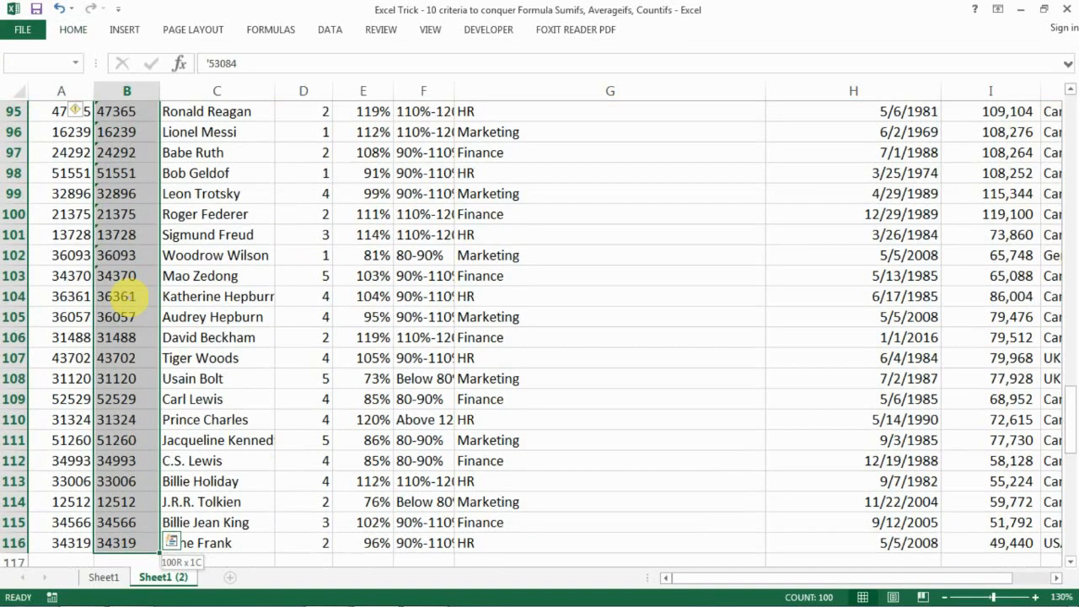
key("ctrl+c")
key("ctrl+Up")
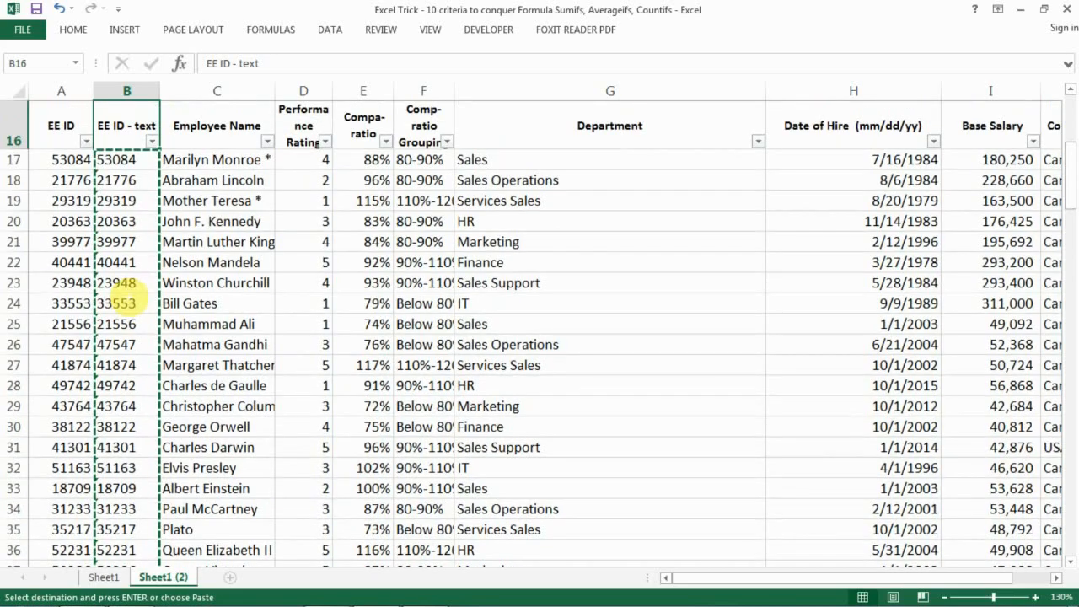
key("Left")
key("Down")
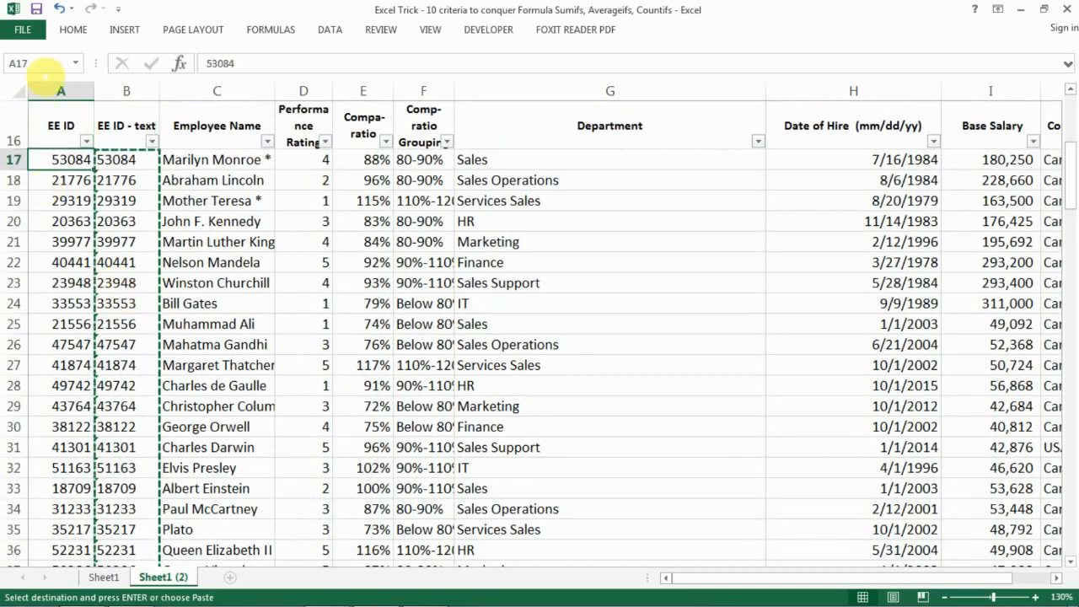
left_click(54, 27)
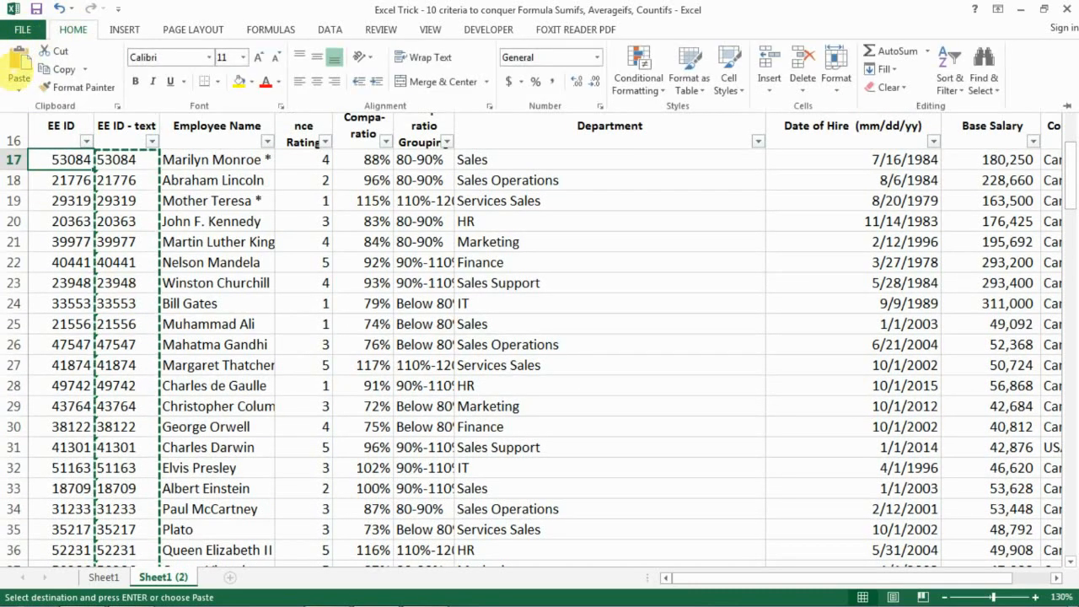
left_click(19, 84)
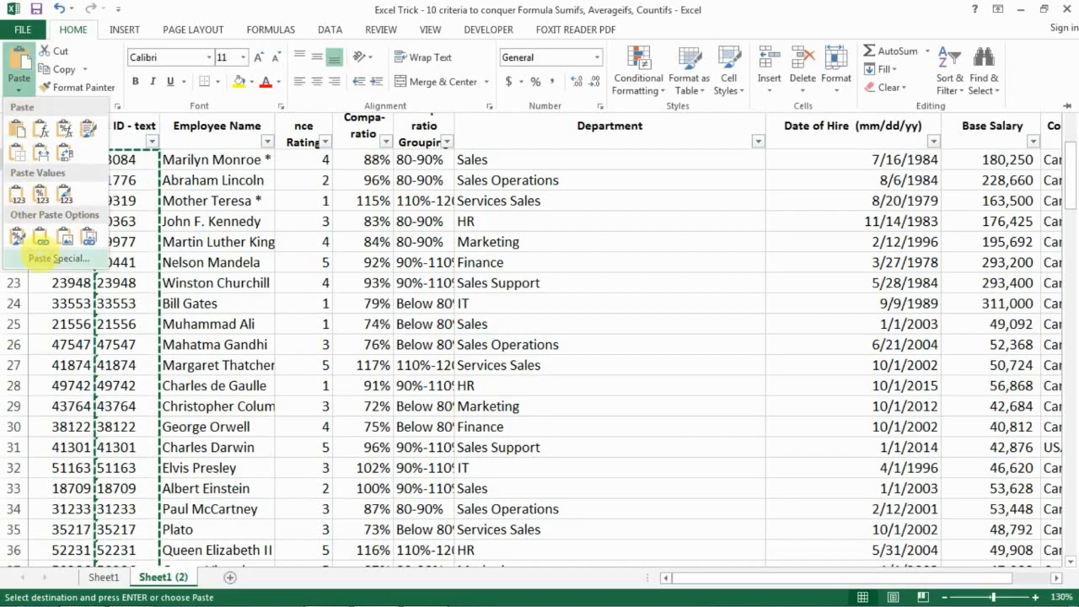
left_click(43, 257)
left_click(227, 167)
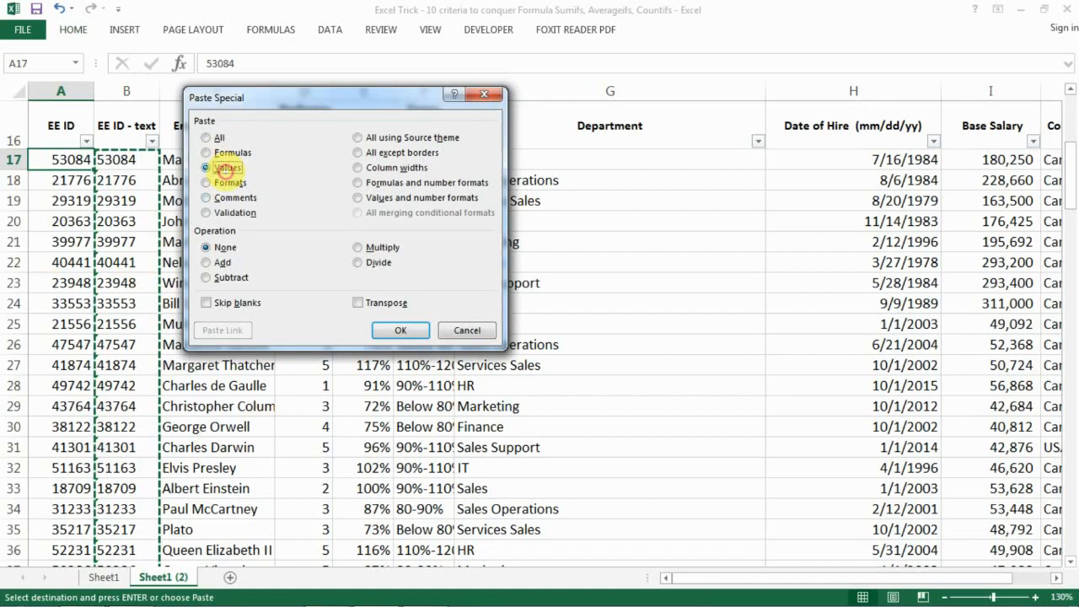
left_click(401, 330)
key("Escape")
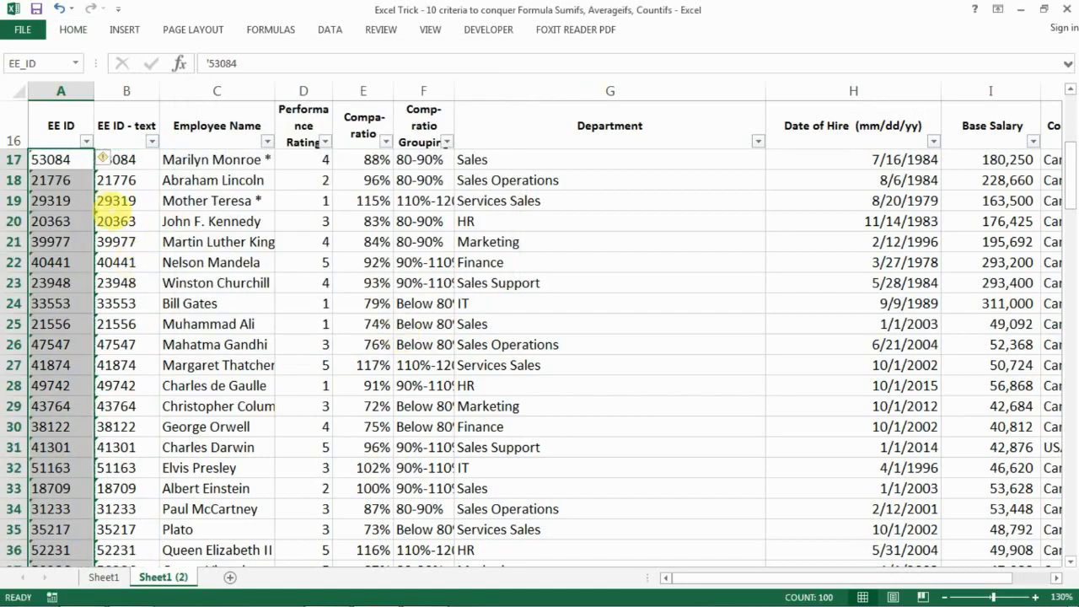
Check the text entry in A17 and the starts-with SUMIFS formula in H13.
scroll(87, 202, "up", 3)
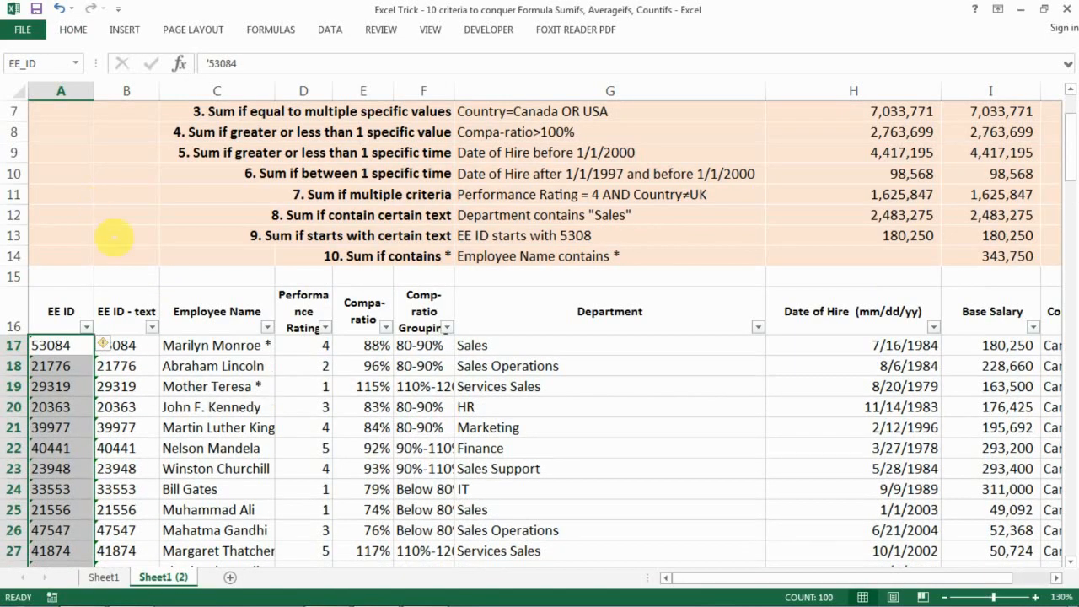
left_click(55, 345)
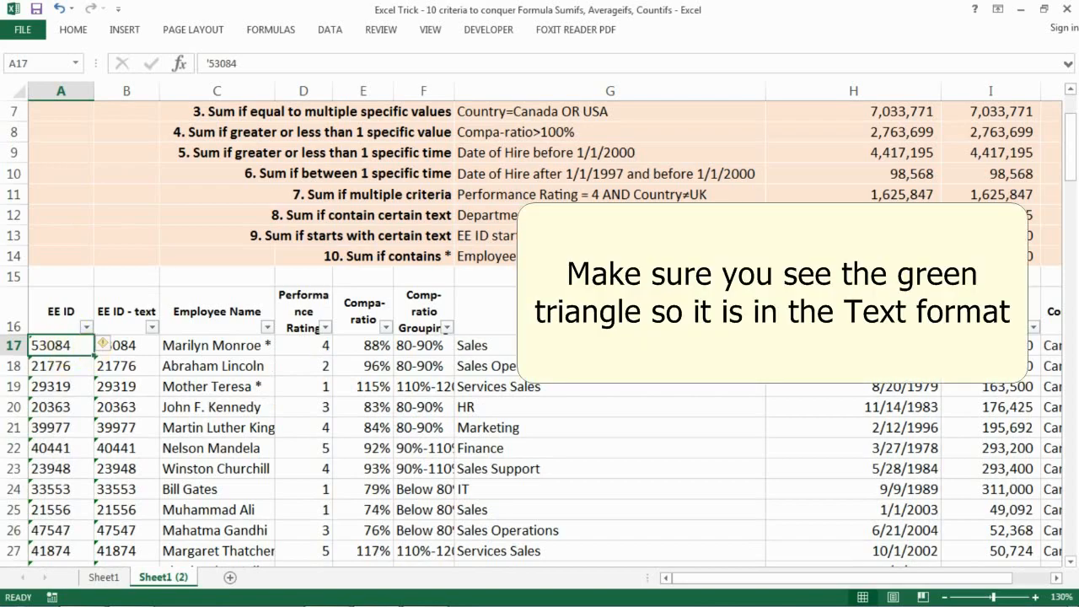
left_click(853, 235)
scroll(853, 235, "up", 2)
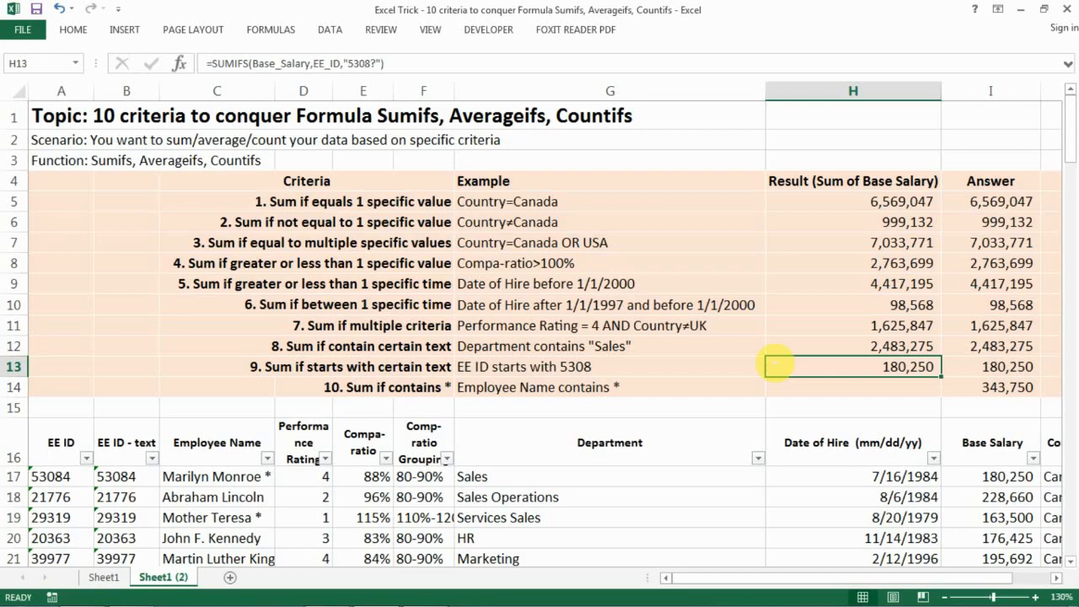
Start a SUMIFS formula in H14 for the tenth criterion, using Base_Salary as the sum range.
left_click(808, 384)
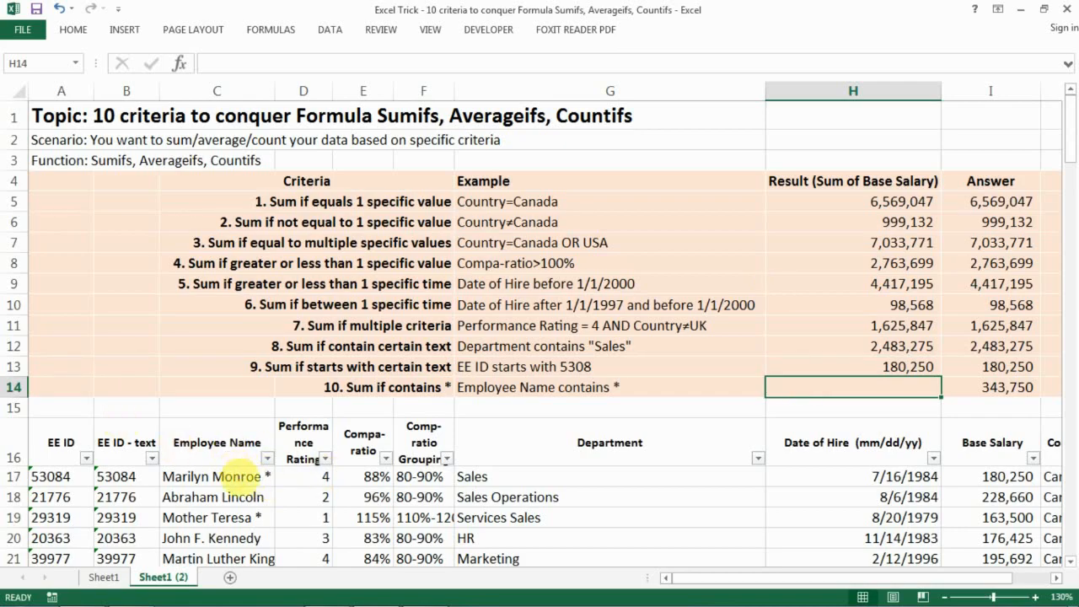
left_click(253, 476)
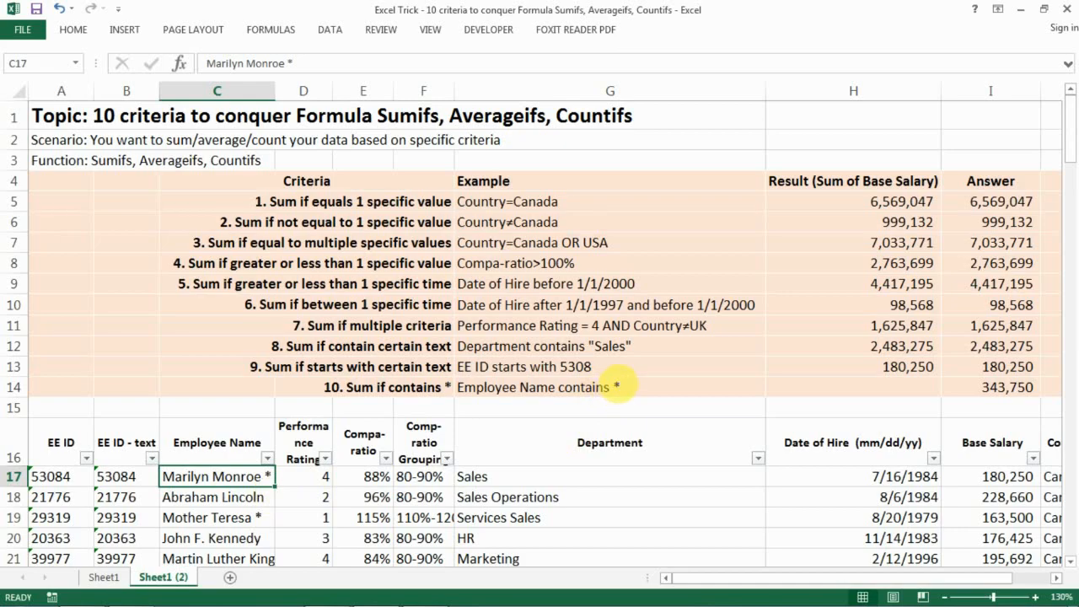
left_click(843, 386)
type("=sum")
key("Down")
key("Down")
key("Tab")
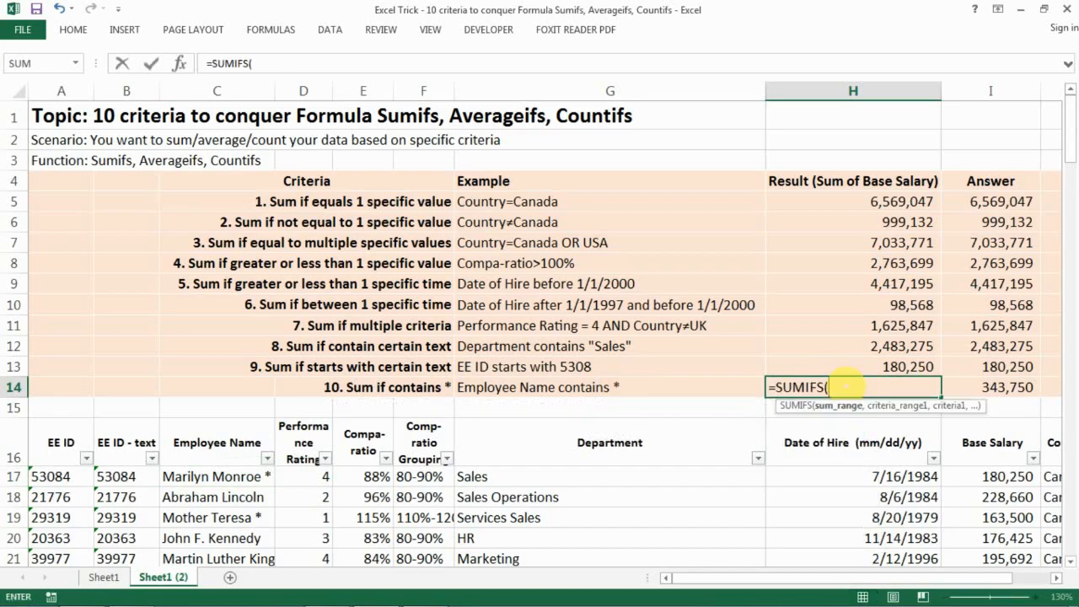
type("Base")
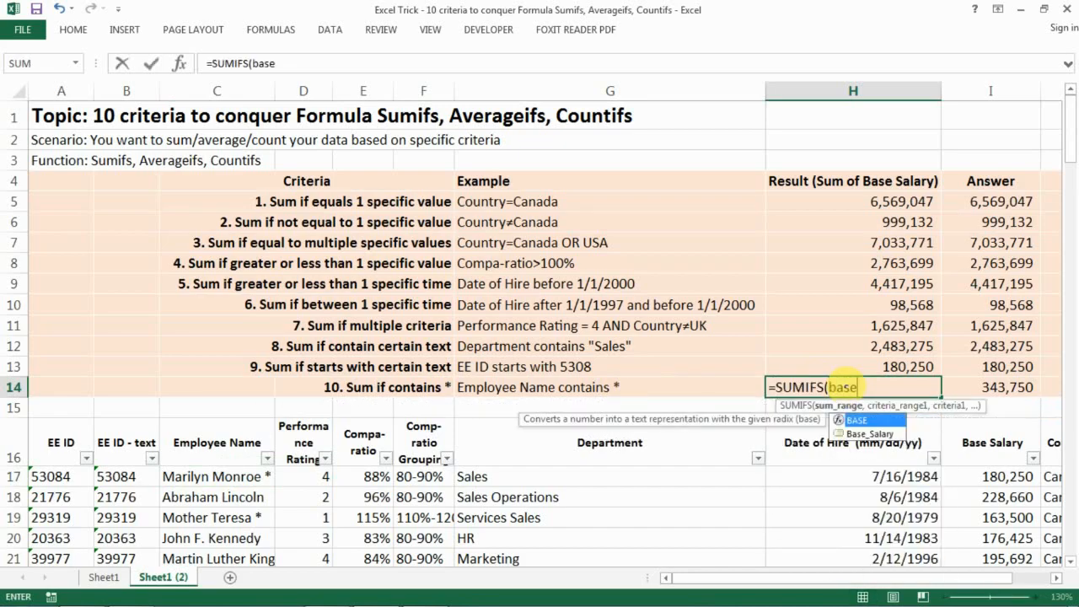
key("Down")
key("Tab")
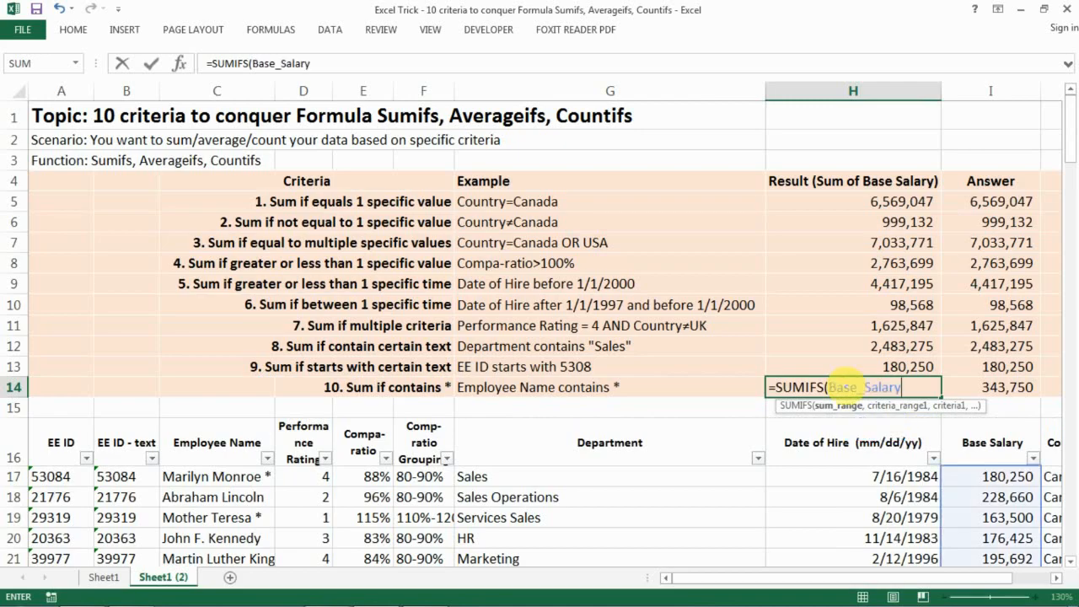
Complete the H14 formula with Employee_Name as the criteria range and "***" as the criterion.
type(",E")
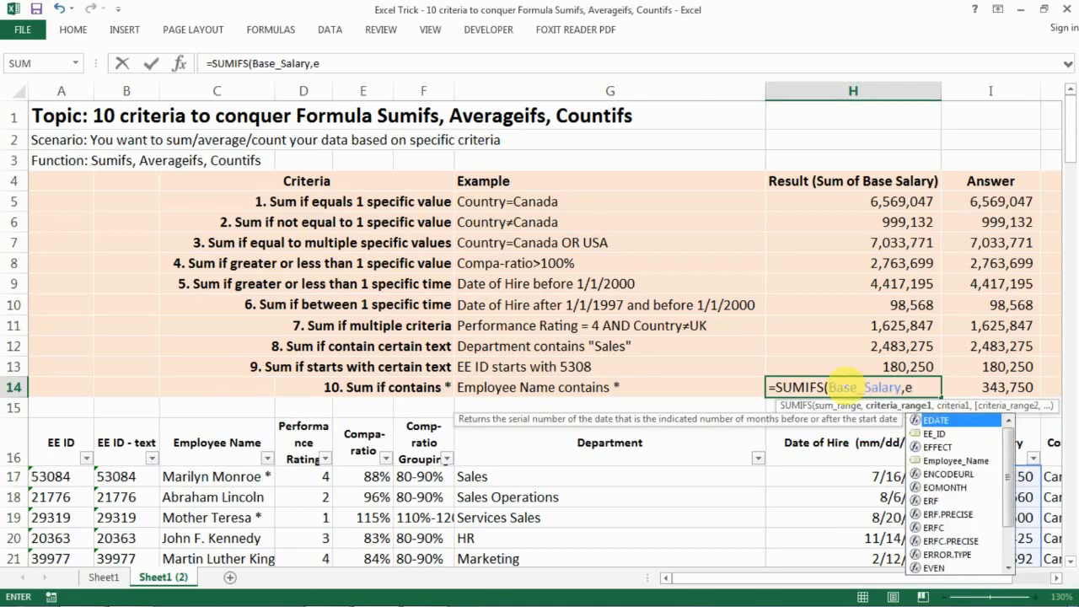
key("Down")
key("Down")
key("Down")
key("Tab")
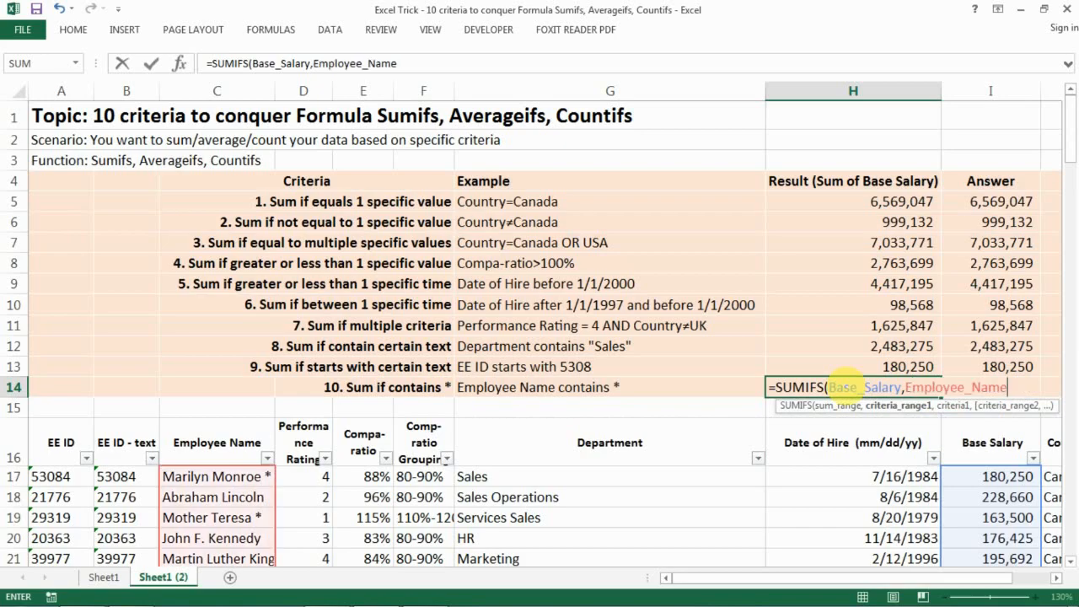
type(",\"")
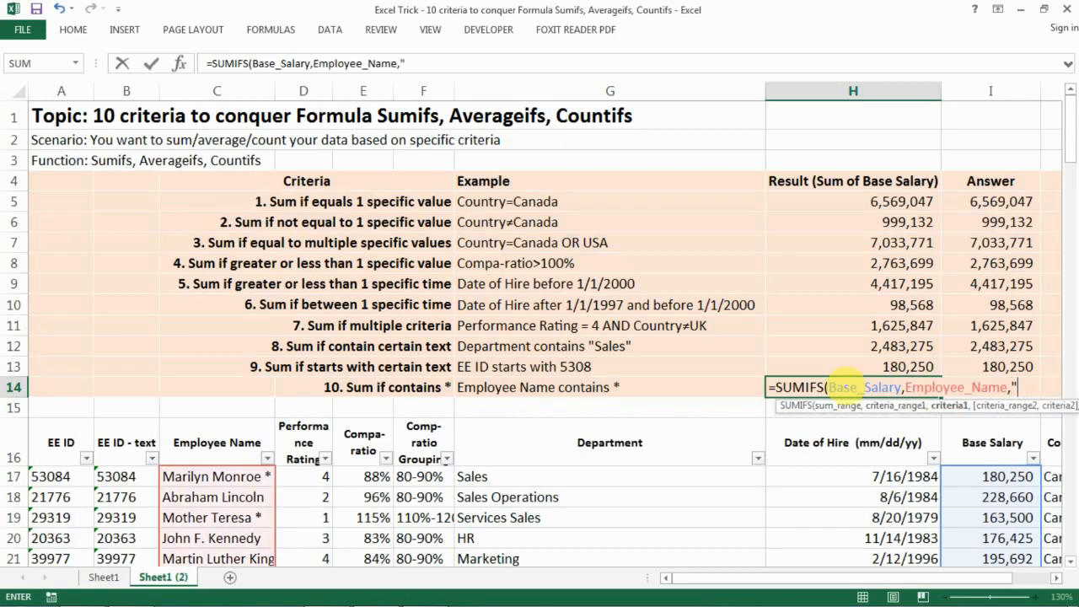
type("***\")")
key("Return")
Insert a tilde before the middle asterisk of the H14 criterion so that it reads "*~**".
left_click(845, 387)
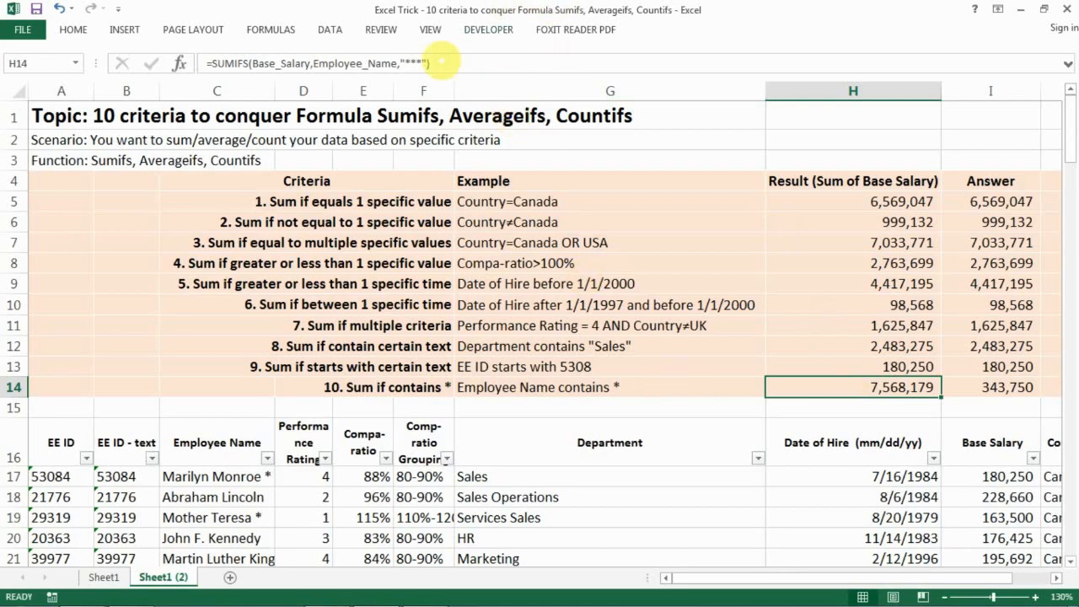
left_click(412, 64)
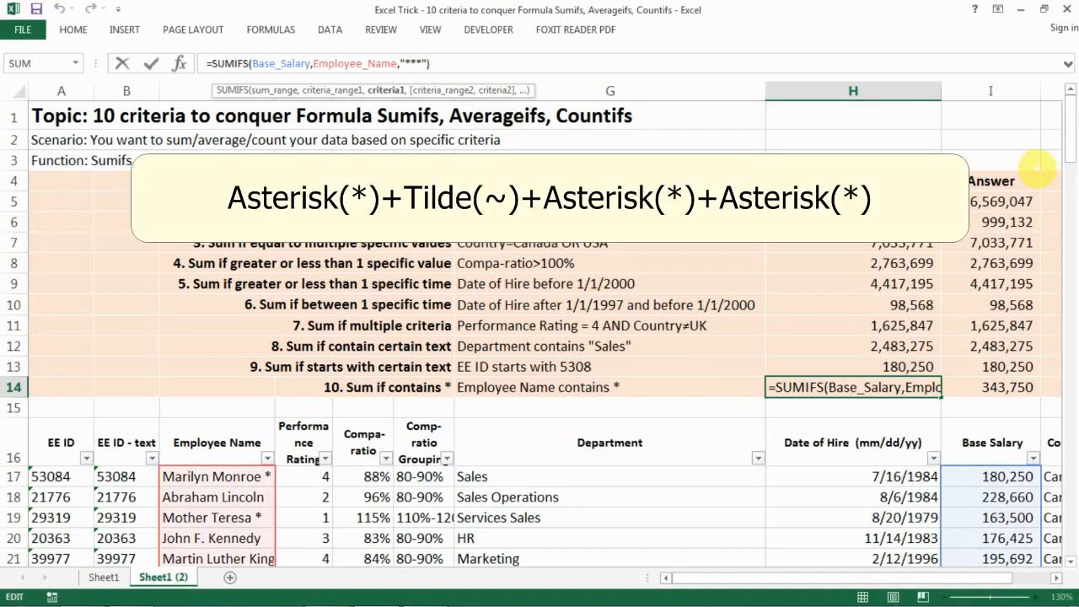
type("~")
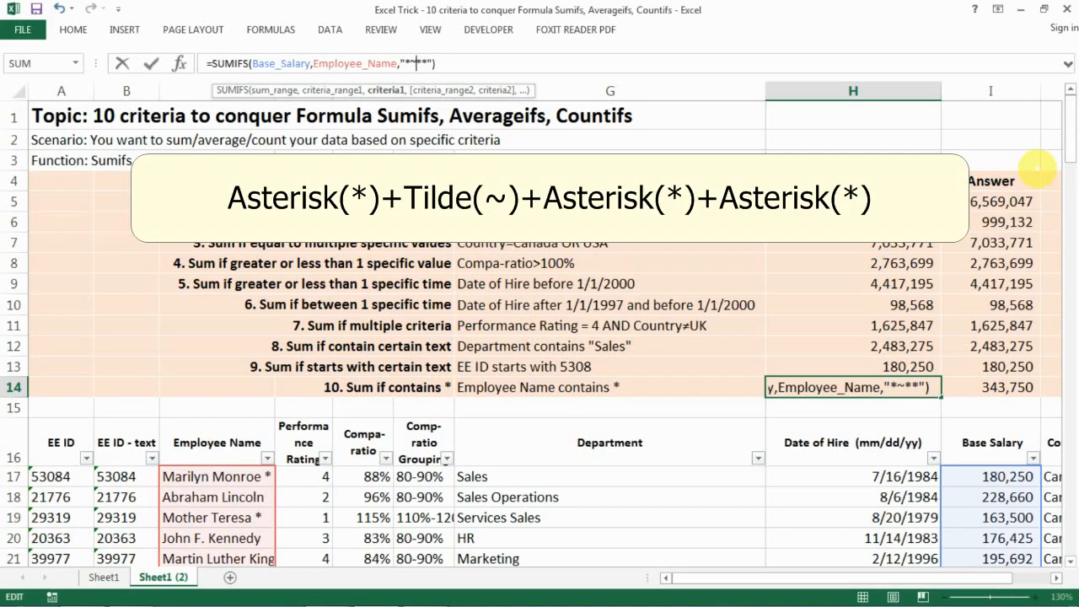
key("Right")
key("Right")
key("Return")
key("Up")
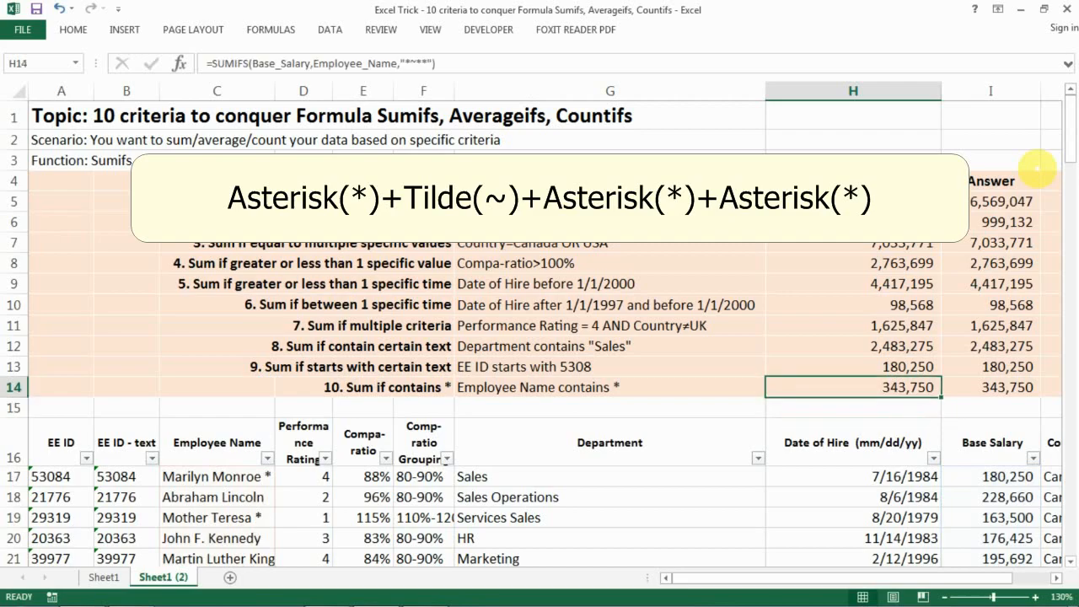
Review the example in G14 and the SUMIFS formulas in H5 and H11 through H14.
key("Left")
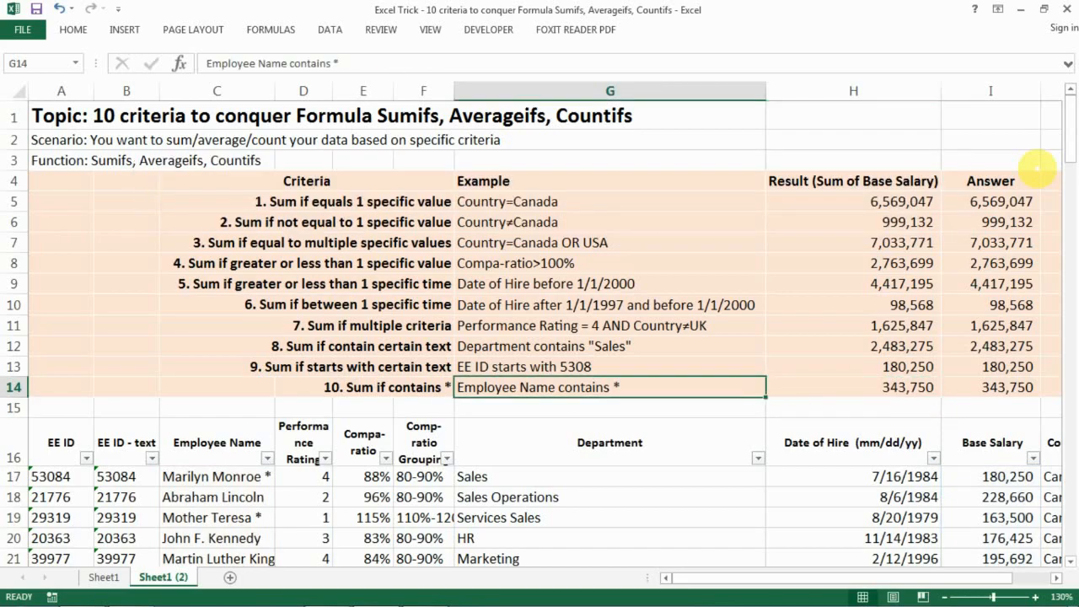
key("Right")
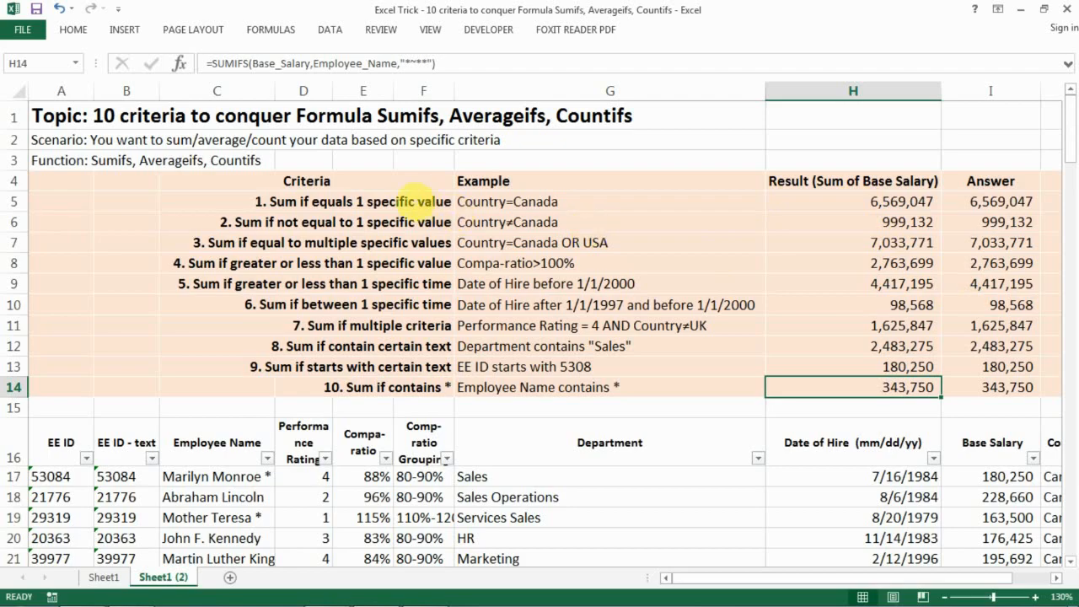
left_click(822, 203)
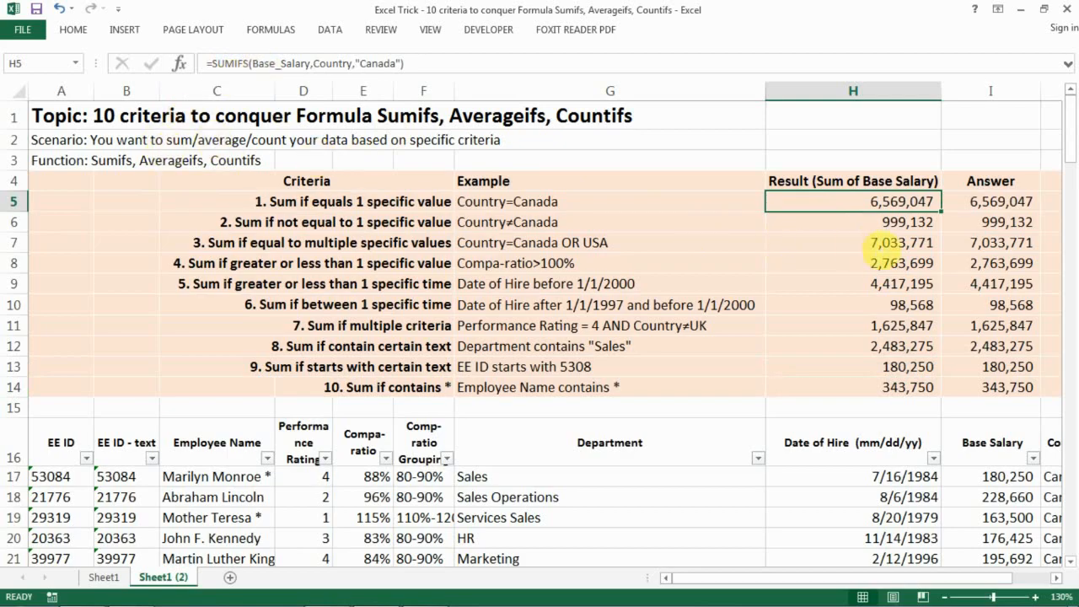
left_click(848, 329)
left_click(848, 348)
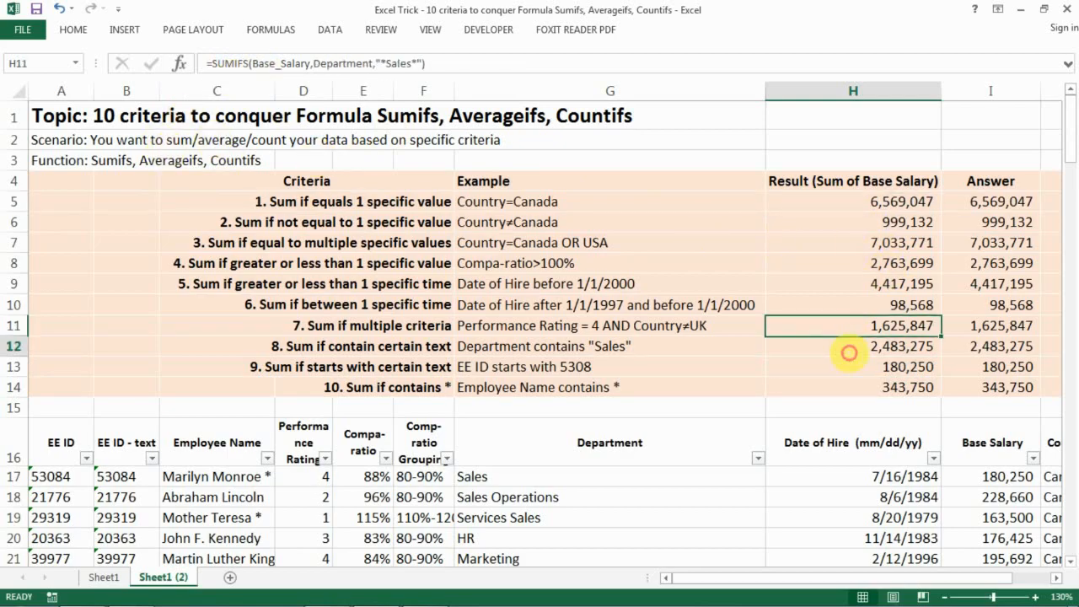
left_click(847, 369)
left_click(847, 385)
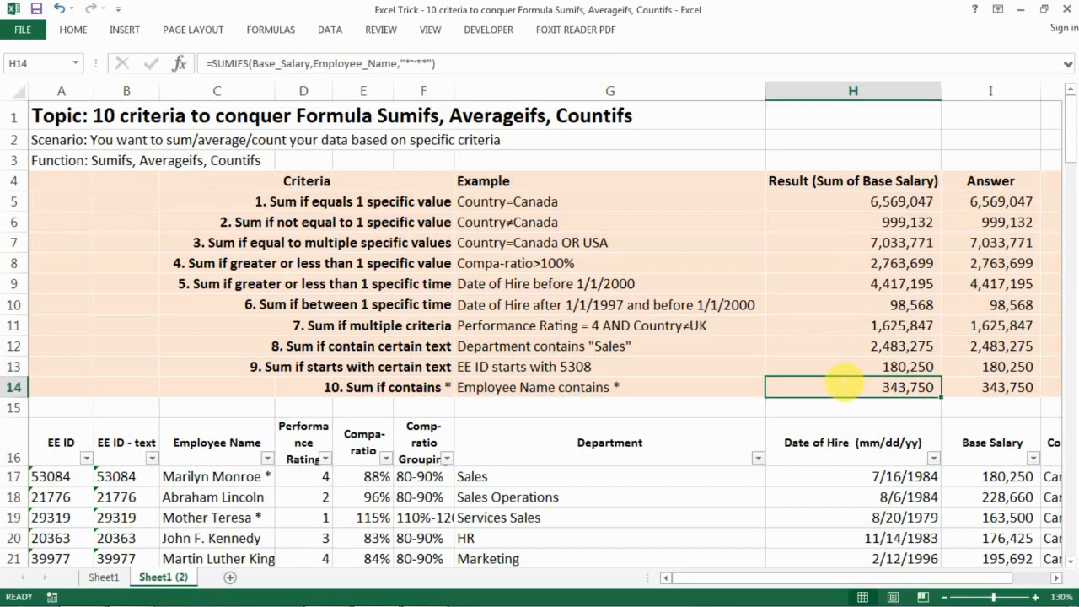